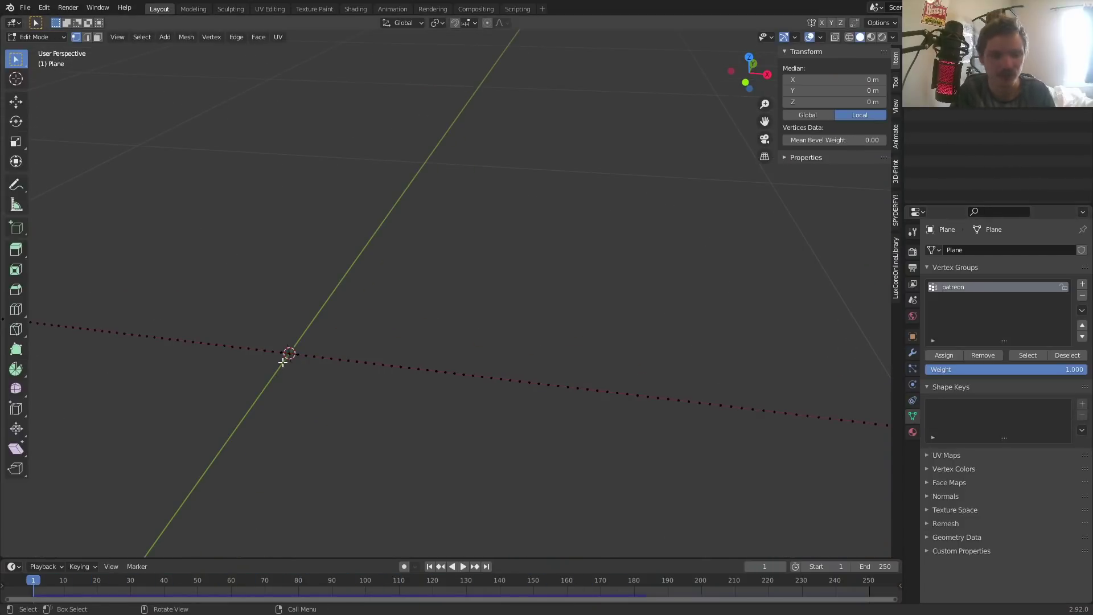
# Switch the pinned plane strip back to Object Mode and play its cloth simulation
pyautogui.press('Tab')
pyautogui.press('space')
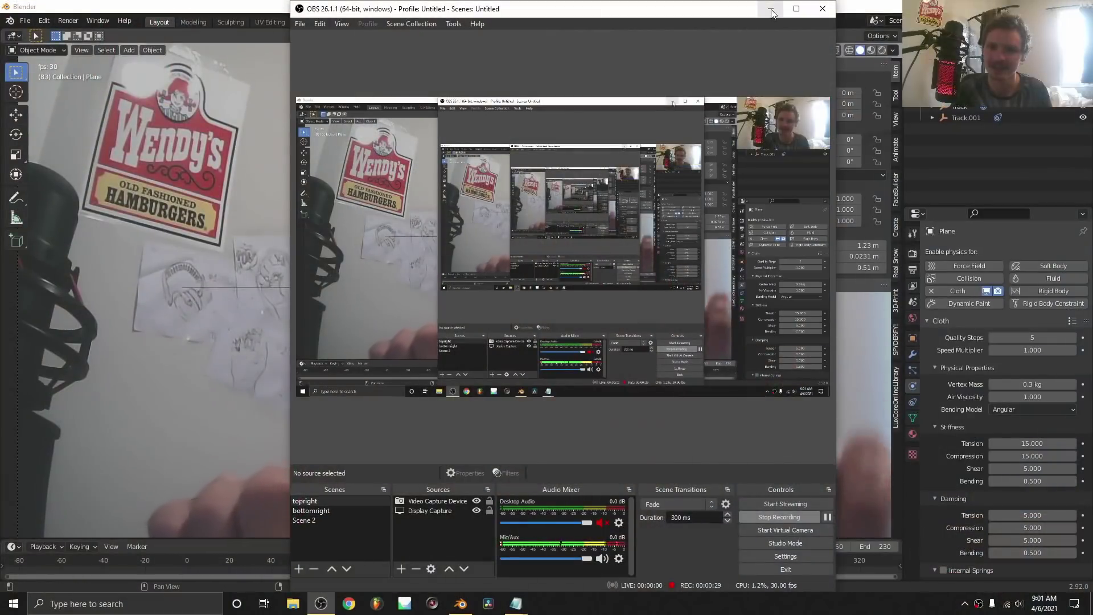
# Stop the rope playback and start a new General file, discarding the cloth project unsaved
pyautogui.click(771, 10)
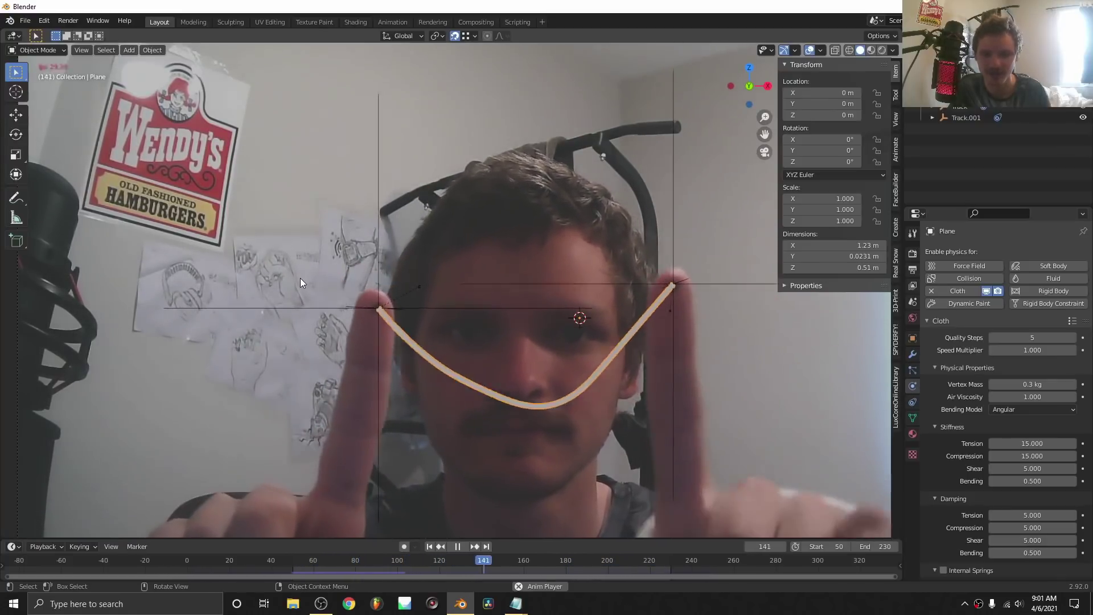
pyautogui.press('space')
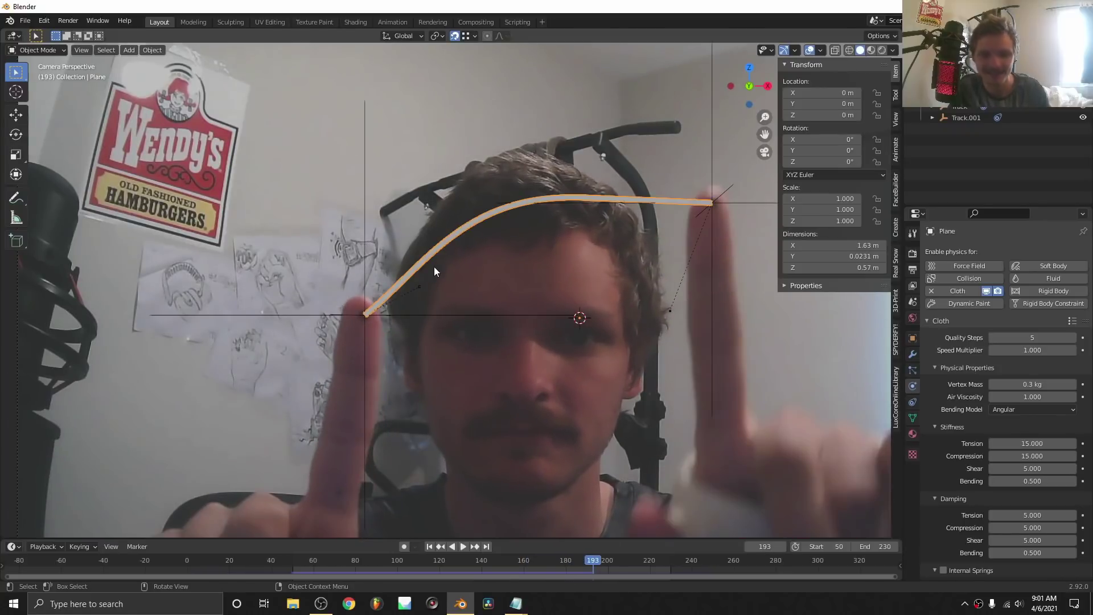
pyautogui.hotkey('ctrl', 'n')
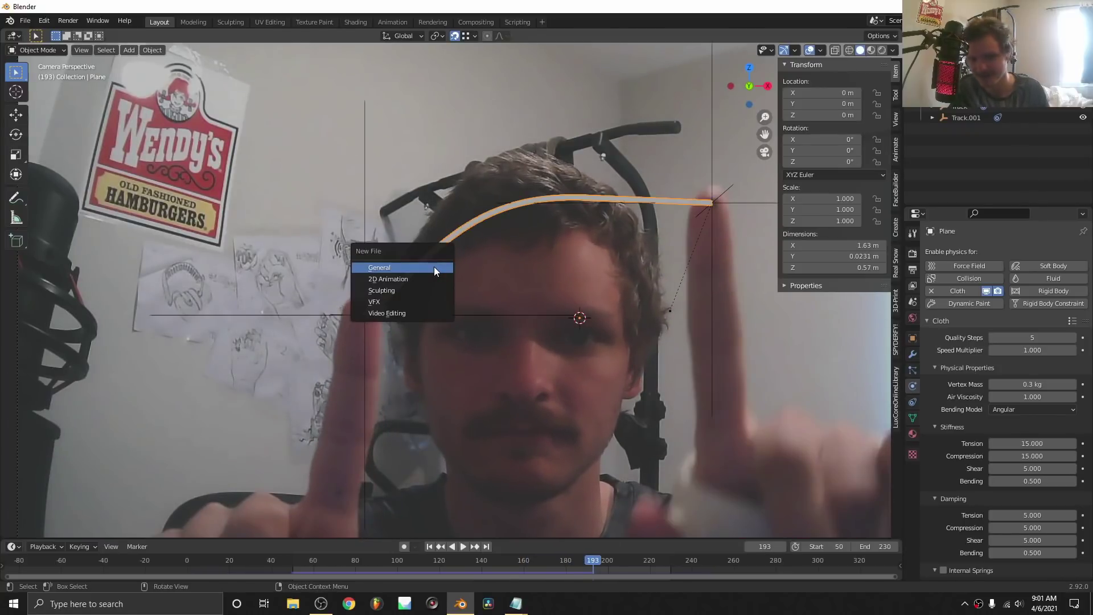
pyautogui.click(429, 268)
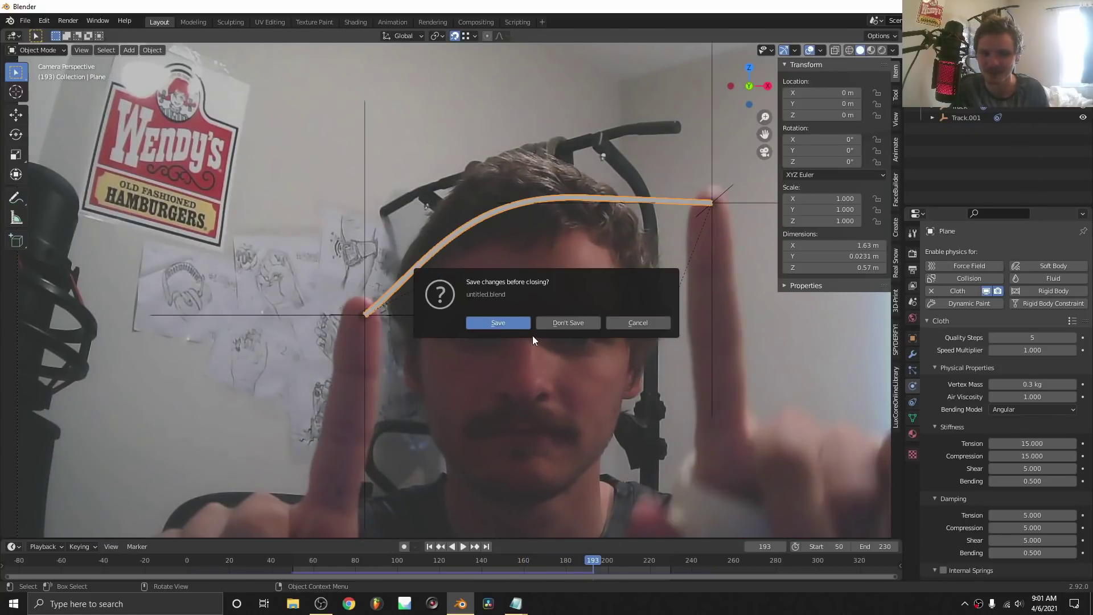
pyautogui.click(559, 323)
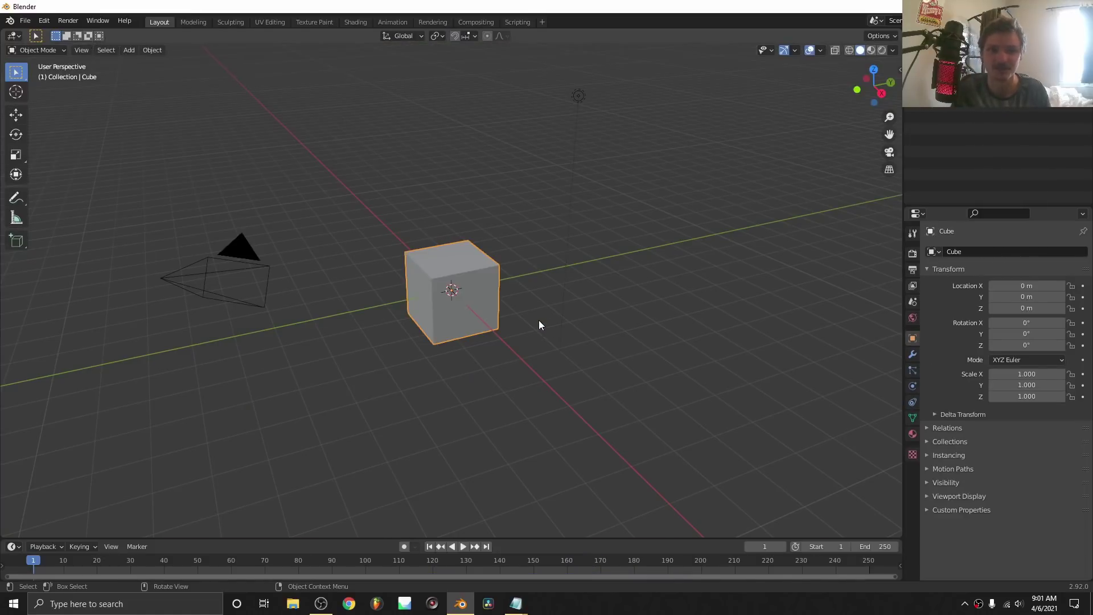
# Toggle the Blender window to fullscreen and delete the default cube
pyautogui.press('F3')
pyautogui.click(517, 329)
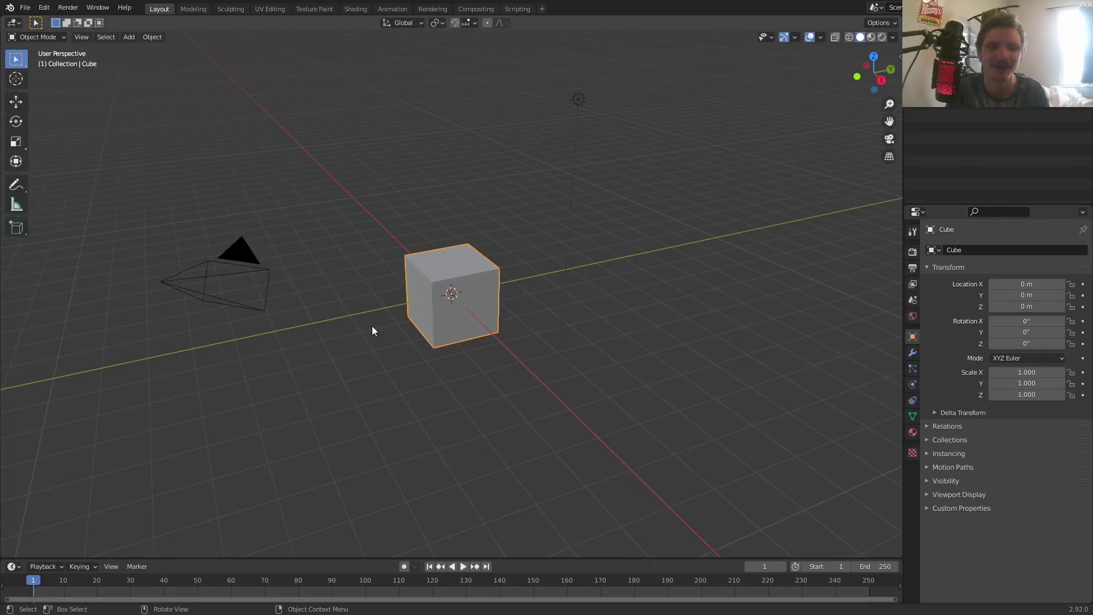
pyautogui.press('x')
pyautogui.click(445, 247)
pyautogui.scroll(2, 447, 299)
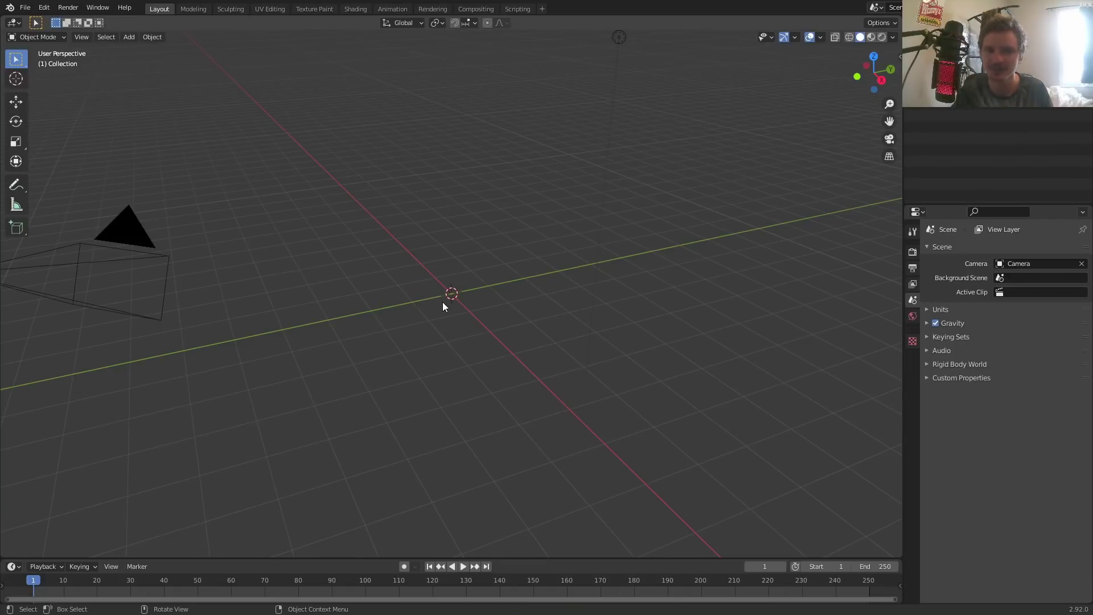
pyautogui.hotkey('shift', 'a')
# Add a plane and delete its extra edges in Edit Mode, leaving a single edge
pyautogui.moveTo(374, 201)
pyautogui.click(411, 201)
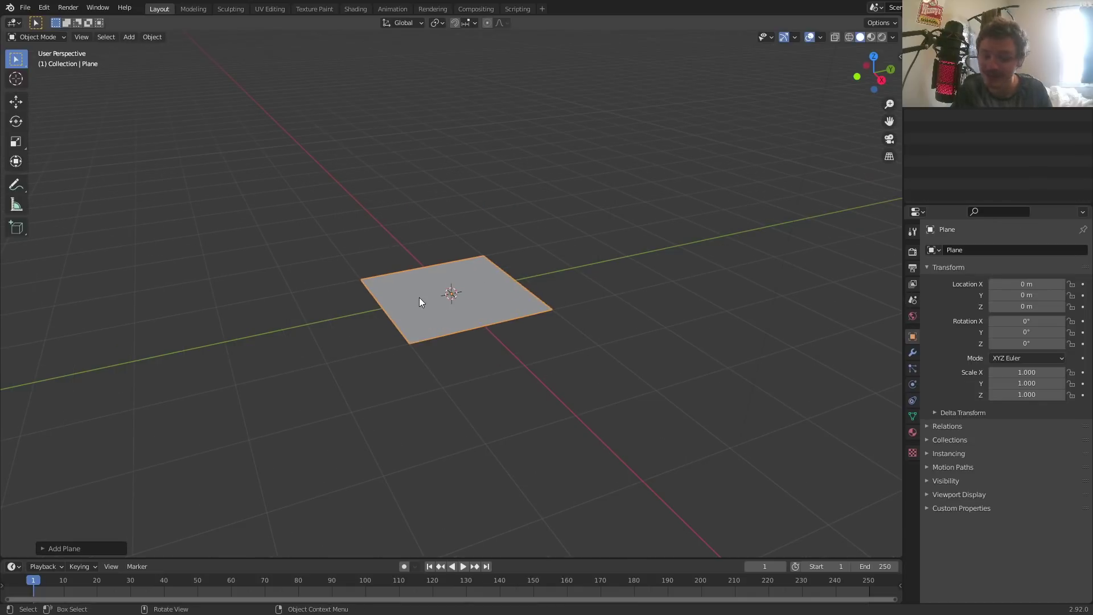
pyautogui.press('Tab')
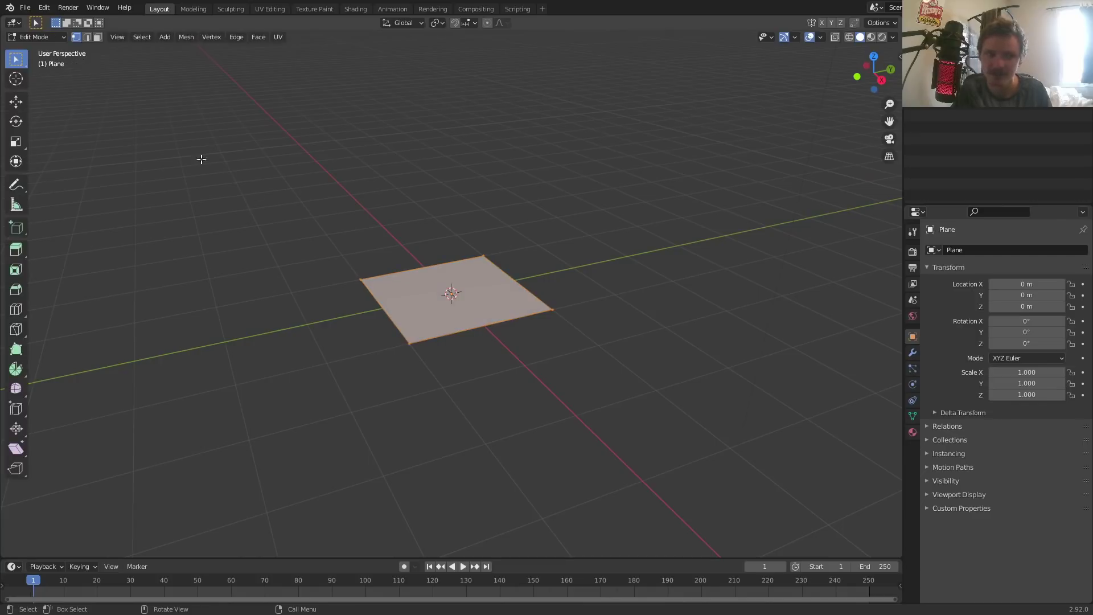
pyautogui.press('2')
pyautogui.hotkey('alt', 'a')
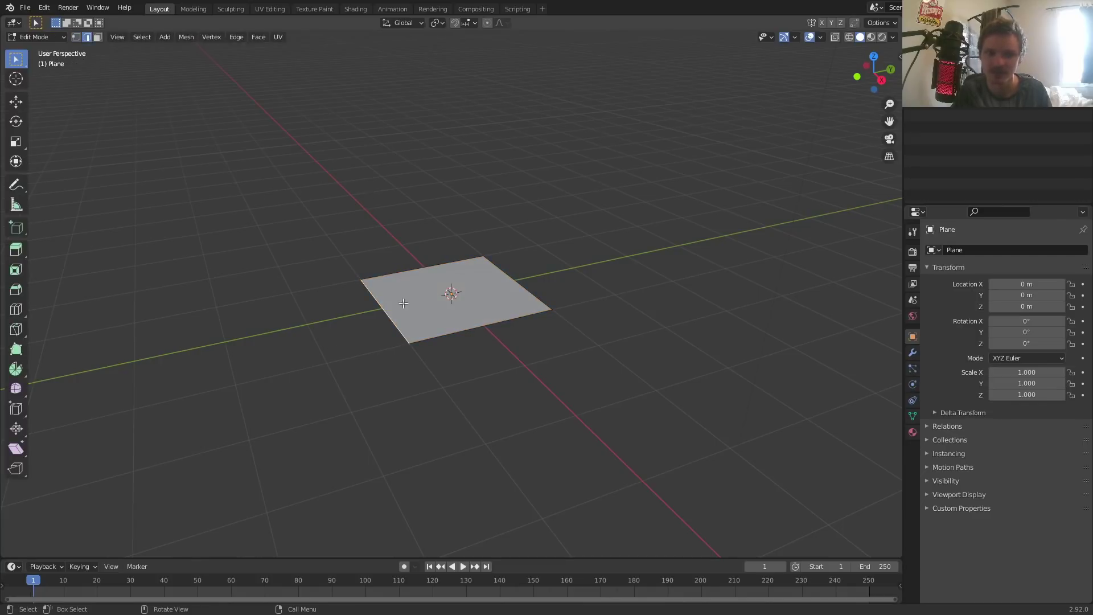
pyautogui.keyDown('alt'); pyautogui.click(369, 317); pyautogui.keyUp('alt')
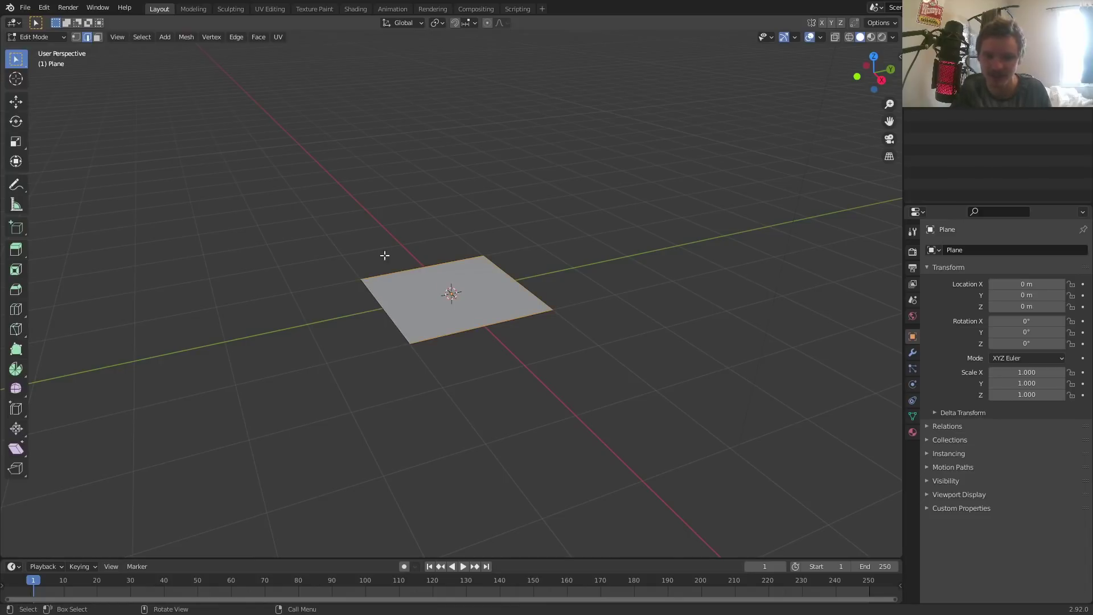
pyautogui.press('x')
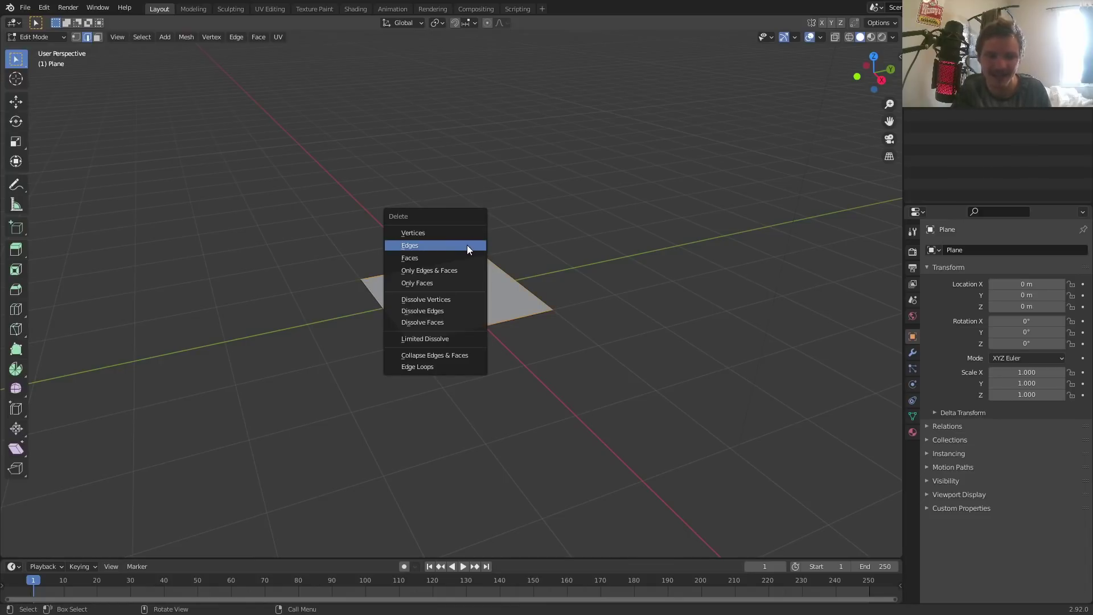
pyautogui.press('Escape')
pyautogui.press('x')
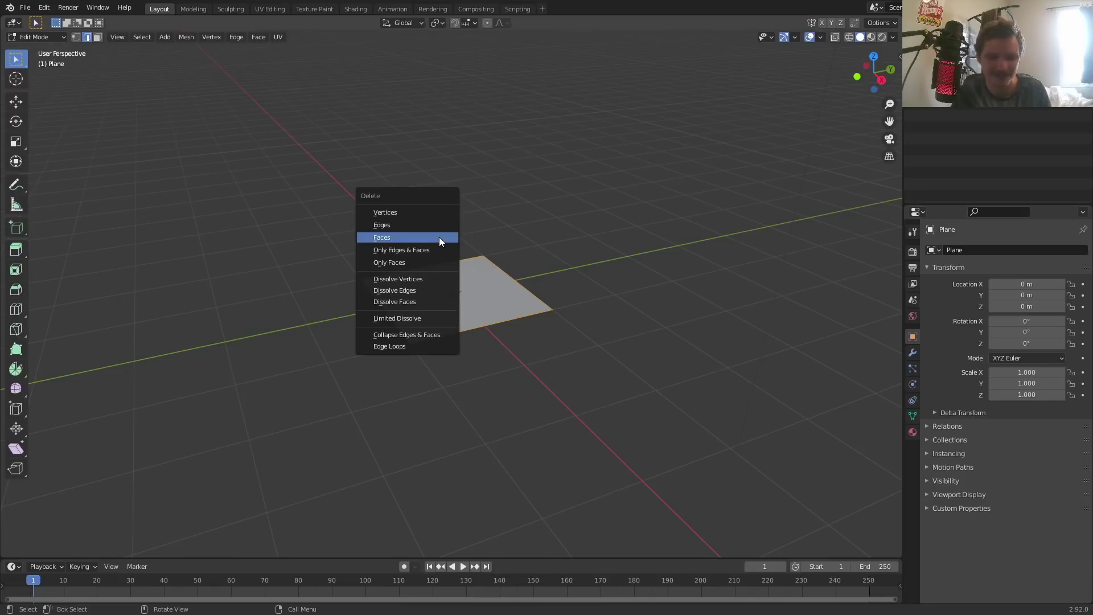
pyautogui.click(421, 225)
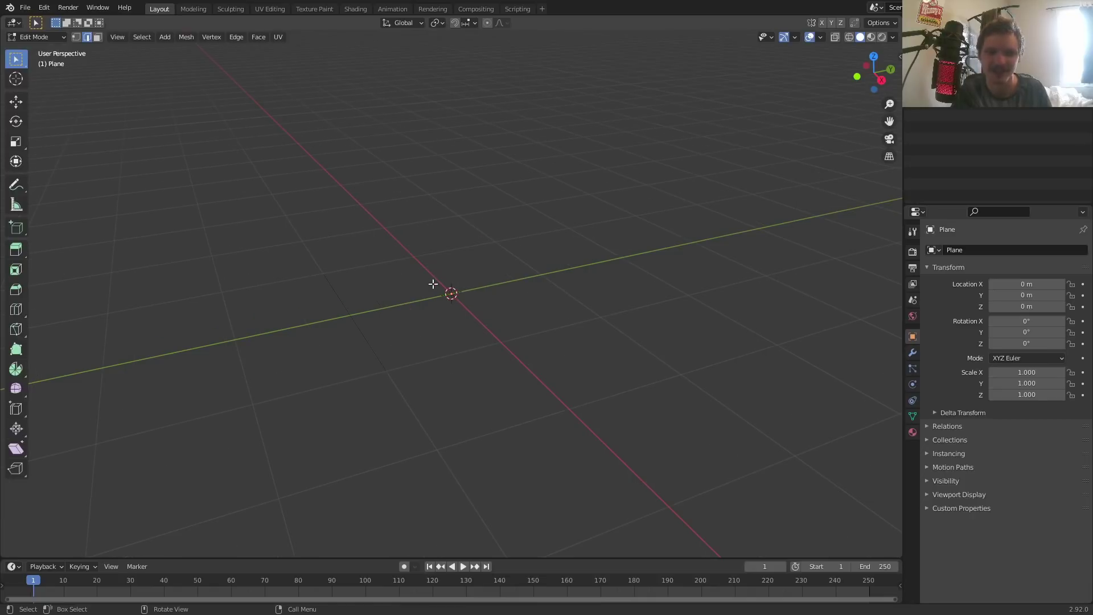
pyautogui.hotkey('ctrl', 'z')
# Set the origin to geometry and Location Y to 0, centring the edge on the X axis
pyautogui.press('Tab')
pyautogui.click(152, 37)
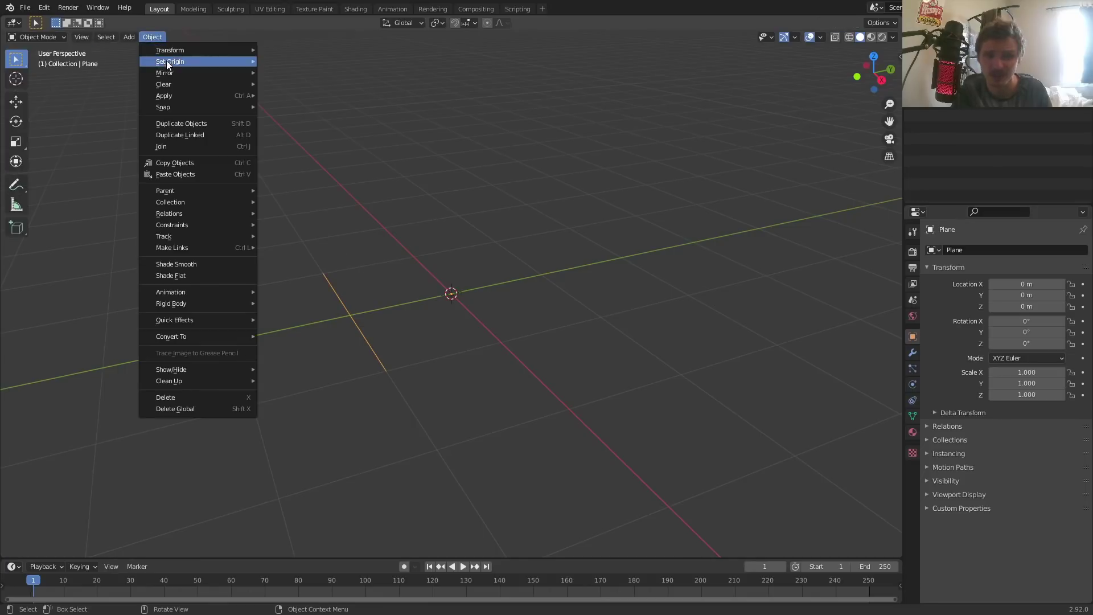
pyautogui.moveTo(169, 61)
pyautogui.click(297, 73)
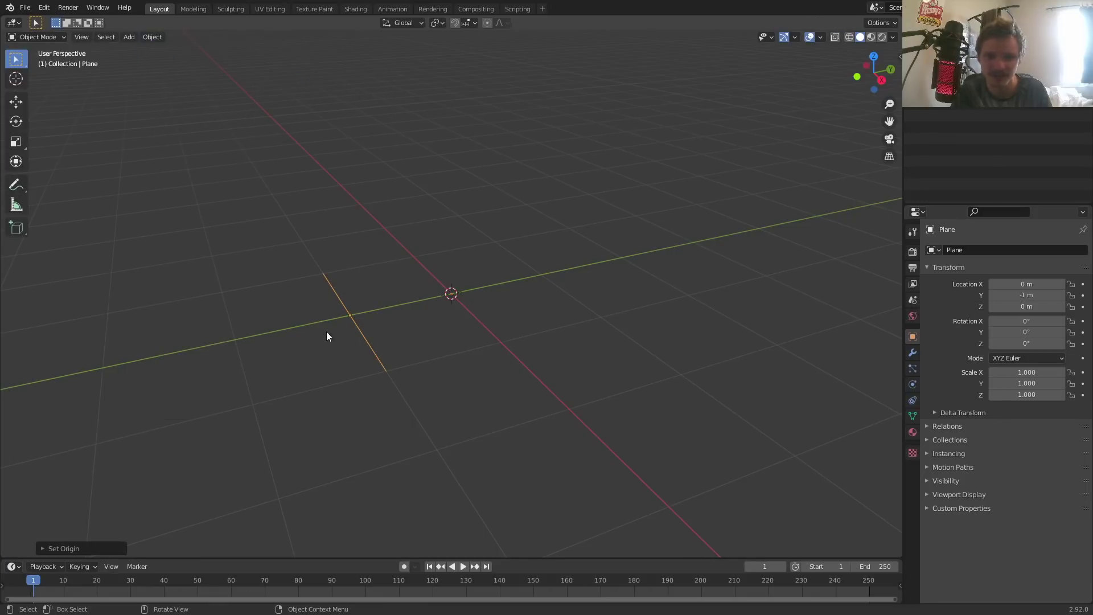
pyautogui.scroll(2, 307, 321)
pyautogui.press('n')
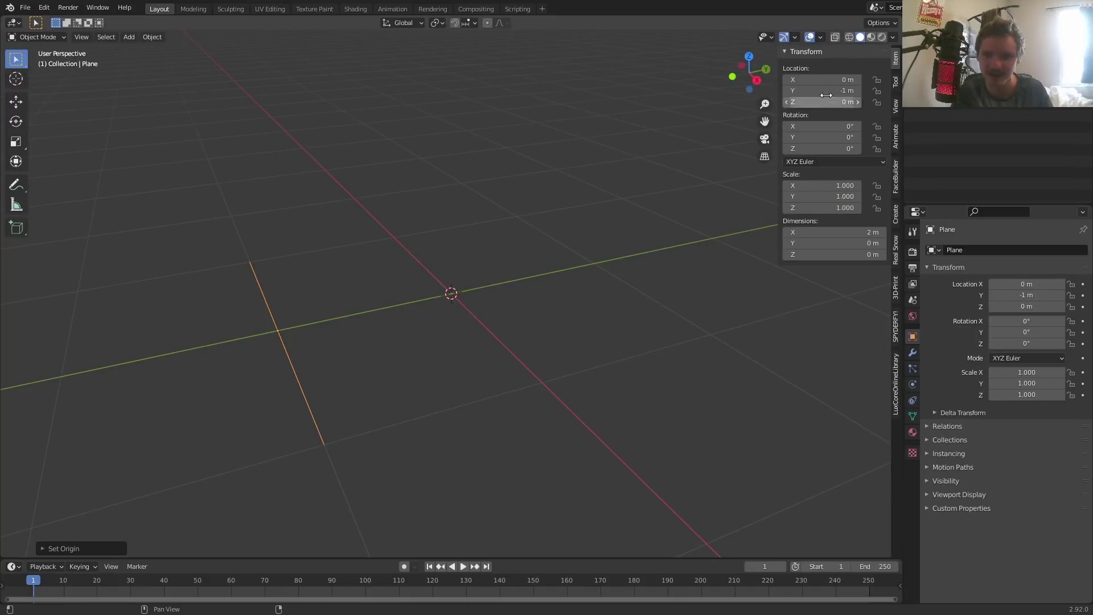
pyautogui.click(820, 90)
pyautogui.write('0')
pyautogui.press('Return')
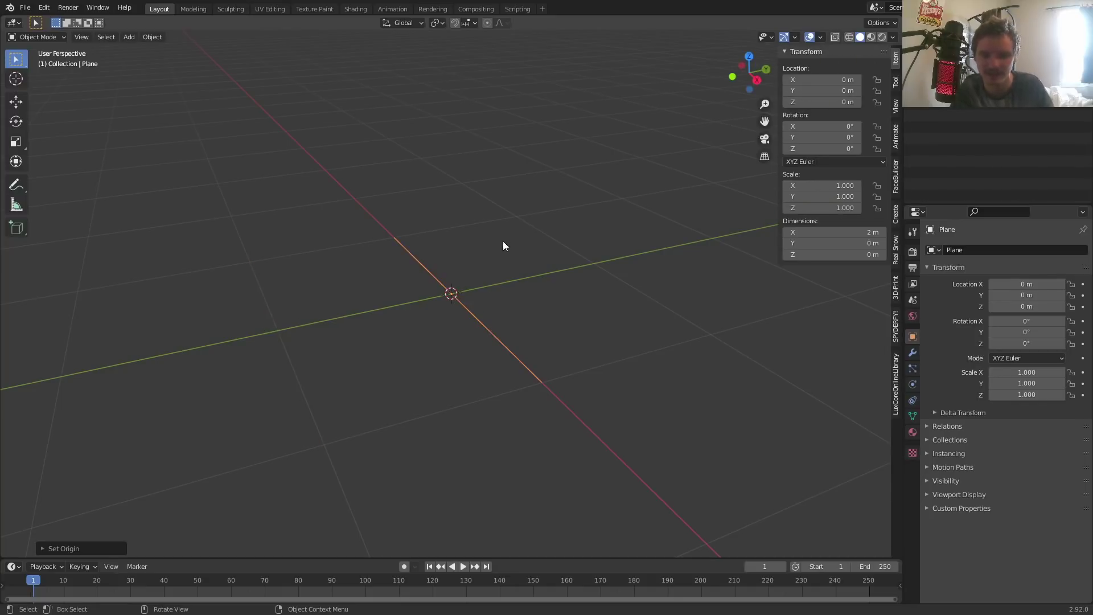
pyautogui.moveTo(490, 247); pyautogui.dragTo(556, 253, button='middle')
pyautogui.press('Tab')
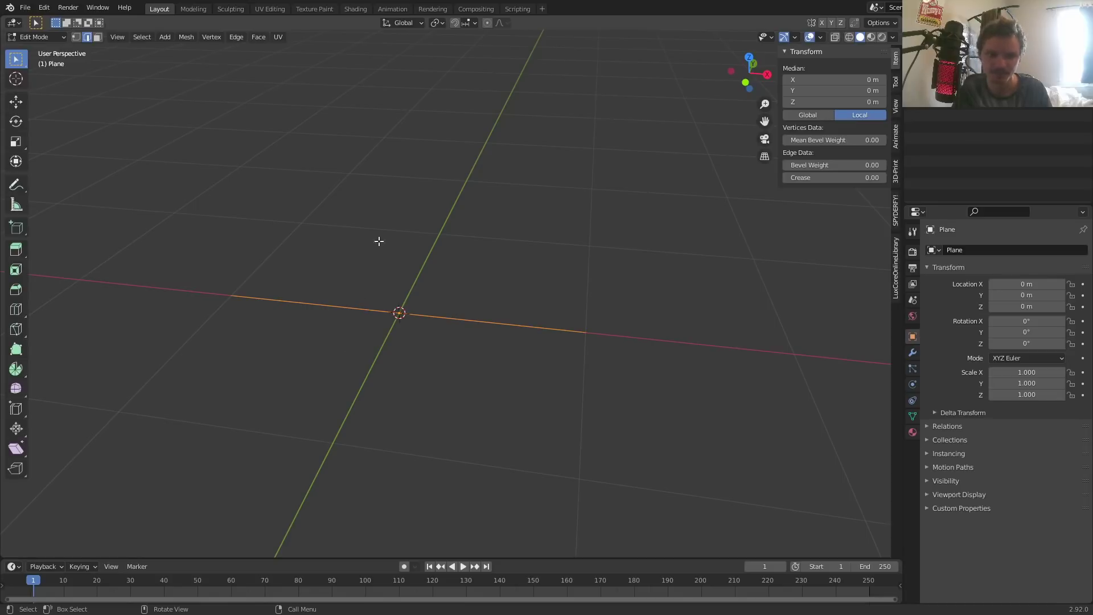
# Subdivide the edge three times in edge select mode
pyautogui.rightClick(385, 282)
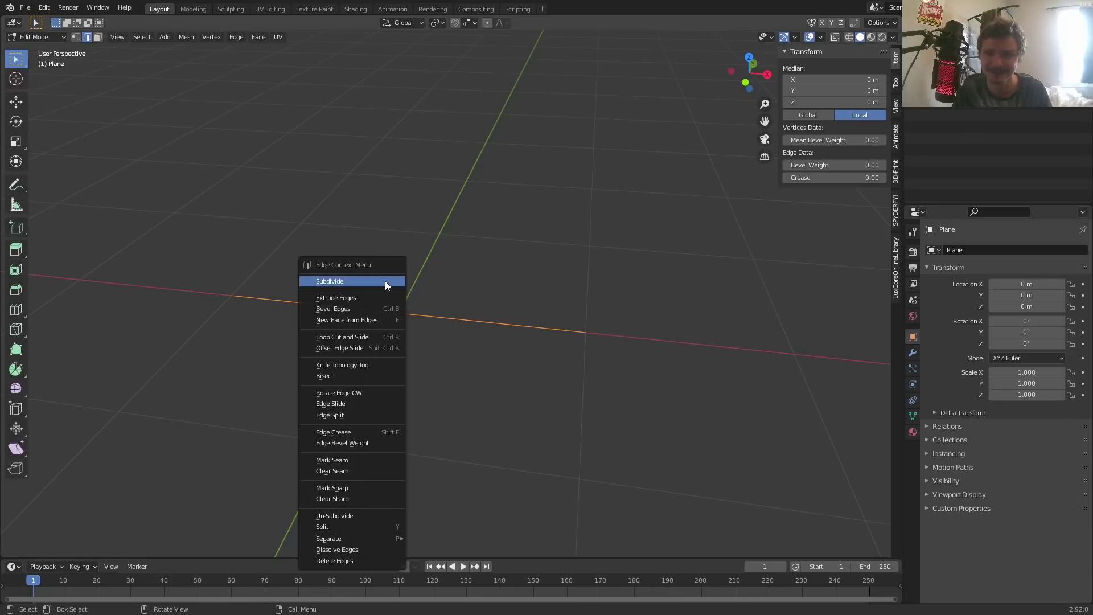
pyautogui.click(385, 281)
pyautogui.rightClick(385, 281)
pyautogui.click(385, 282)
pyautogui.rightClick(385, 281)
pyautogui.click(385, 280)
pyautogui.rightClick(385, 280)
pyautogui.click(385, 280)
# In vertex mode, subdivide the line twice more for a dense row of vertices
pyautogui.press('1')
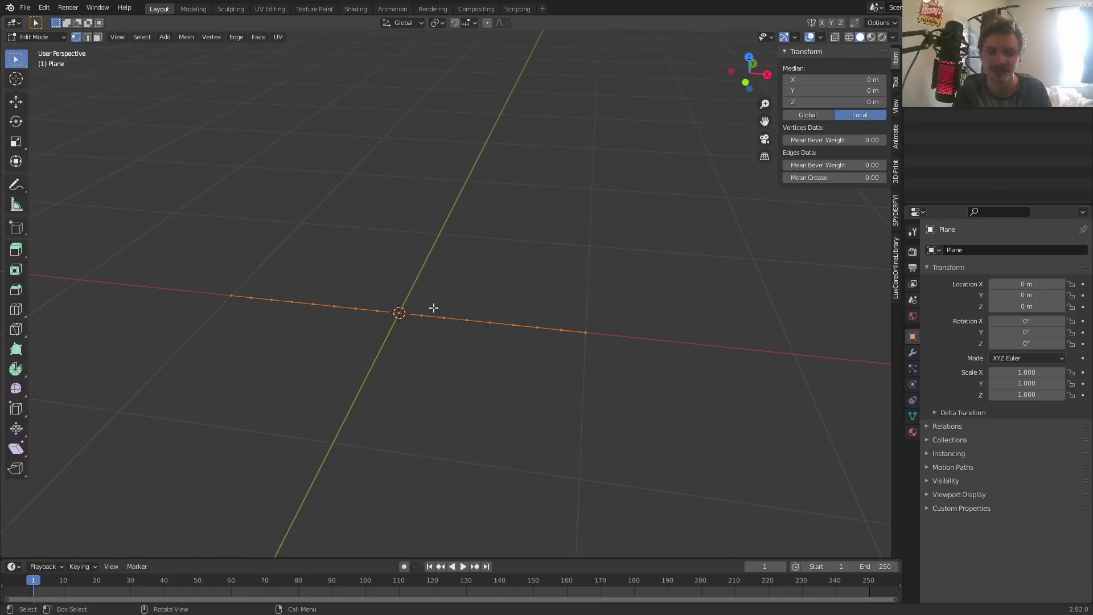
pyautogui.rightClick(359, 269)
pyautogui.click(354, 266)
pyautogui.rightClick(354, 264)
pyautogui.click(350, 266)
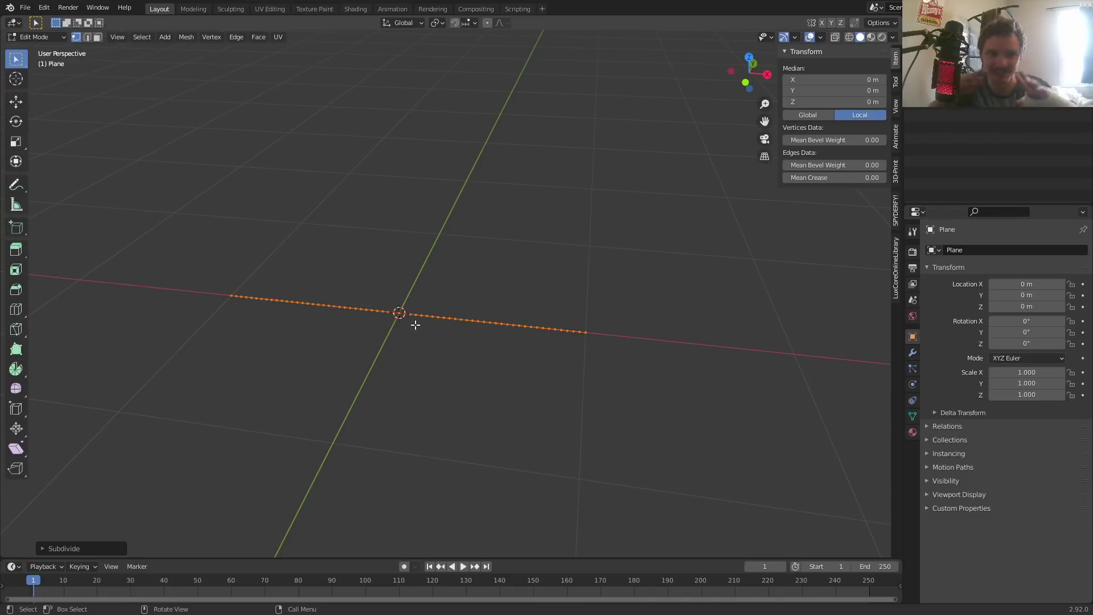
pyautogui.rightClick(436, 313)
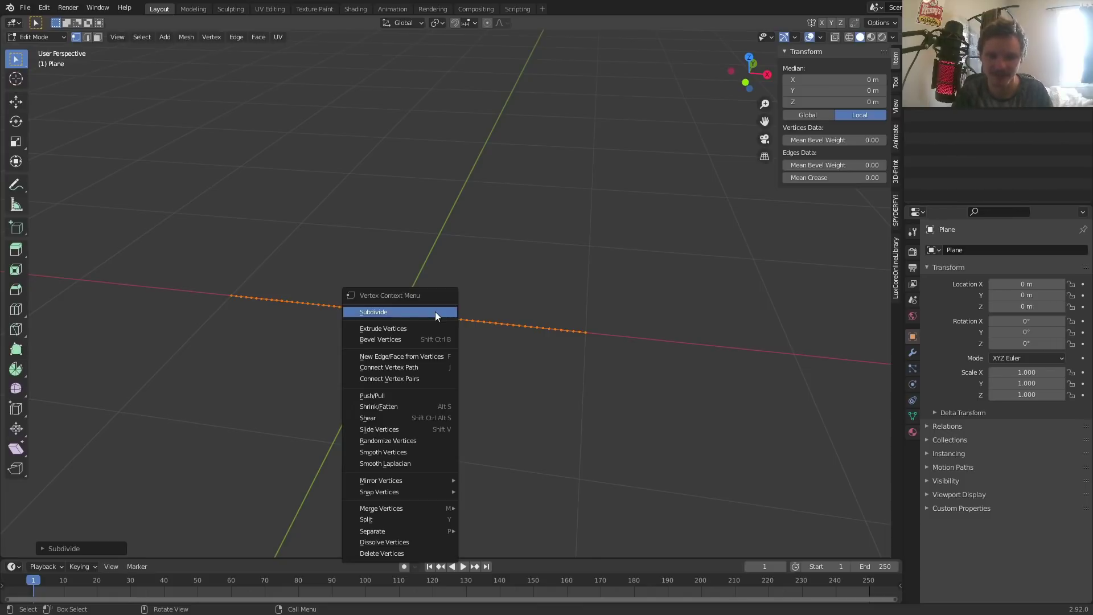
pyautogui.press('Escape')
pyautogui.press('Tab')
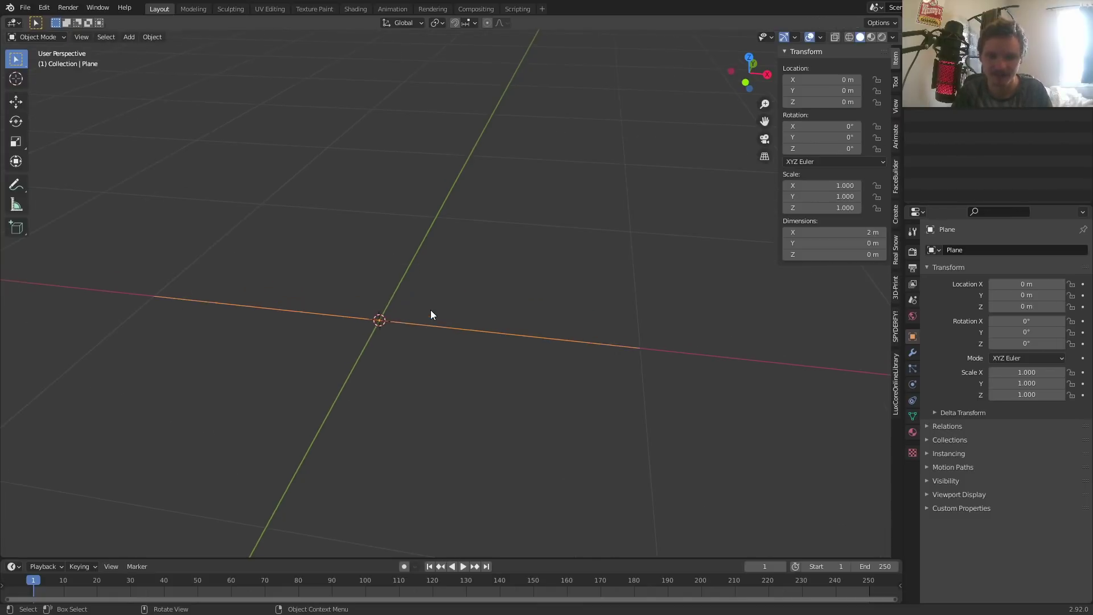
pyautogui.press('Tab')
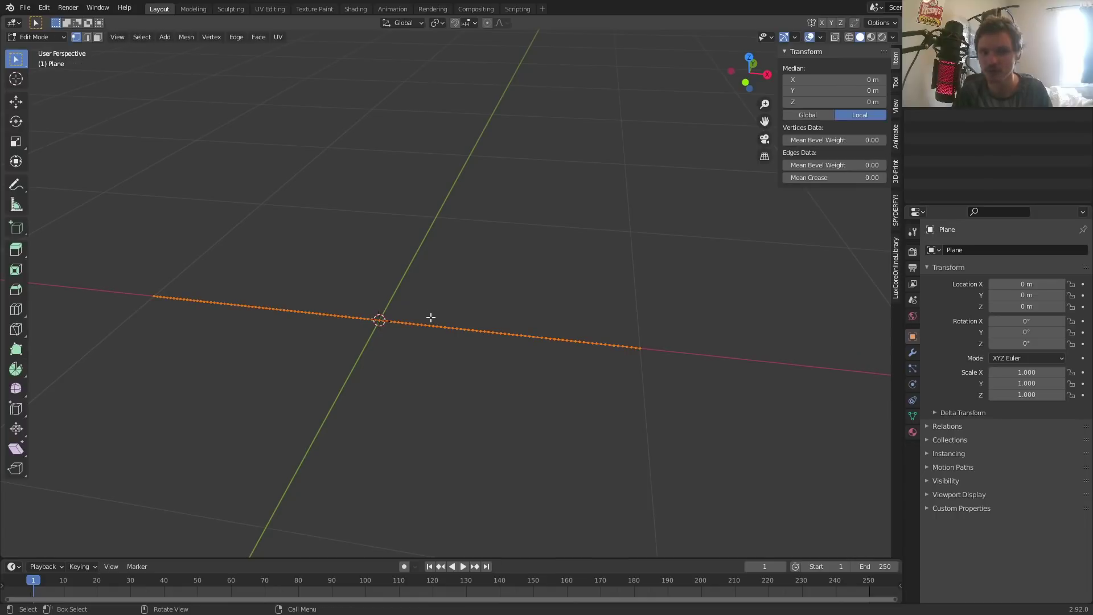
# Add a Cloth modifier to the dense vertex line via Add Modifier > Physics > Cloth
pyautogui.click(914, 348)
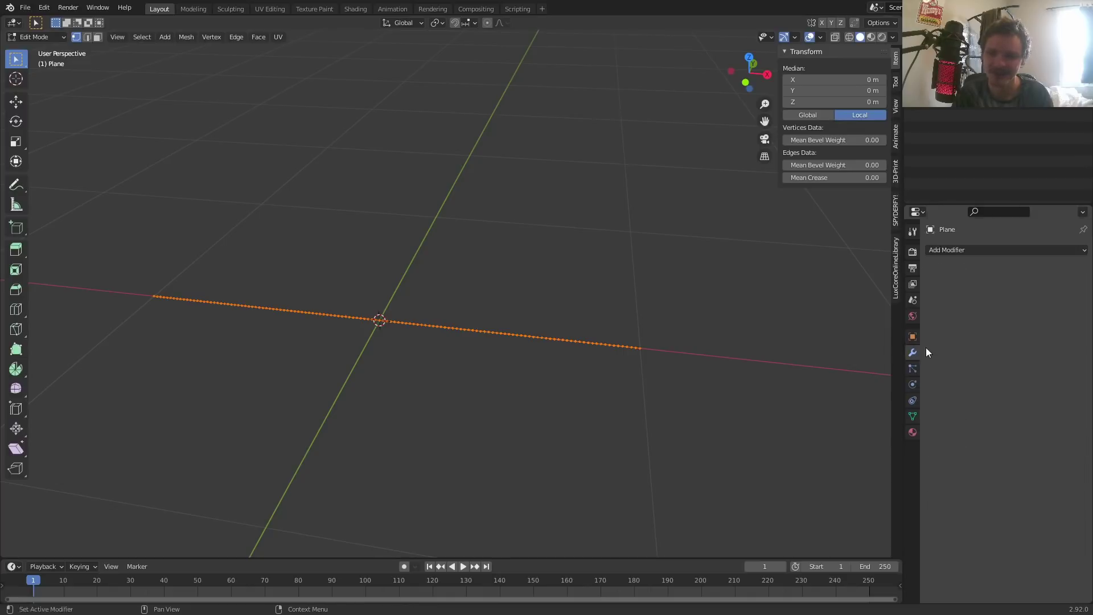
pyautogui.click(1023, 249)
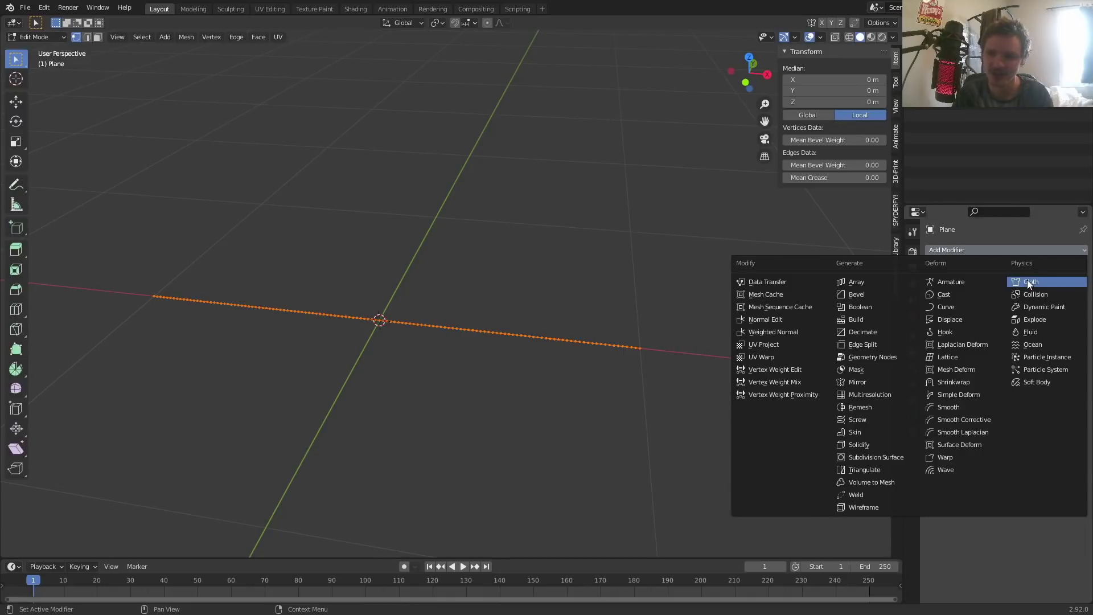
pyautogui.click(913, 384)
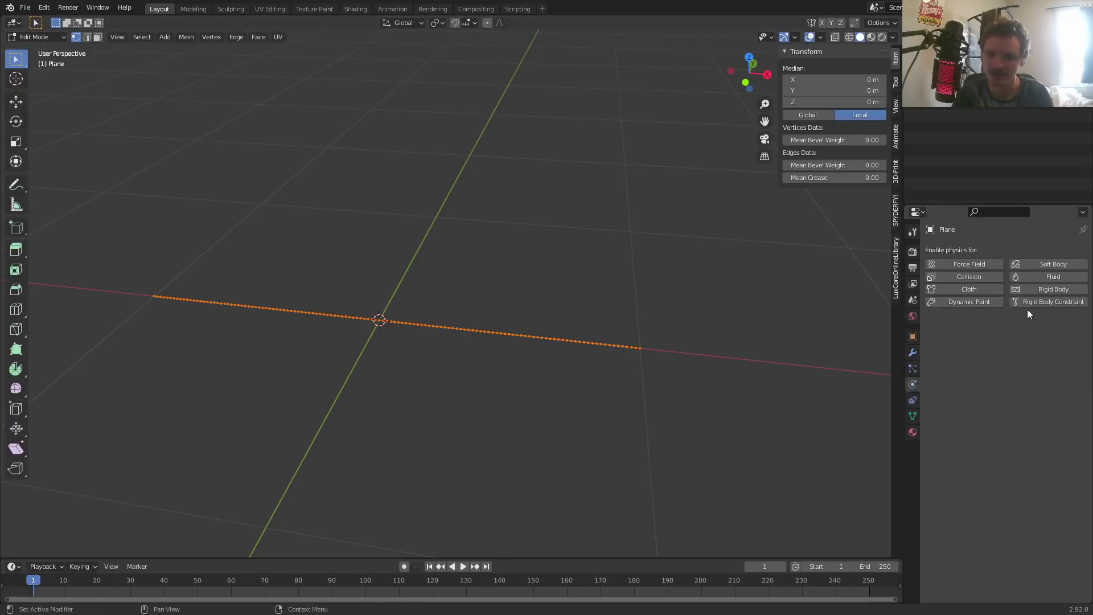
pyautogui.click(913, 350)
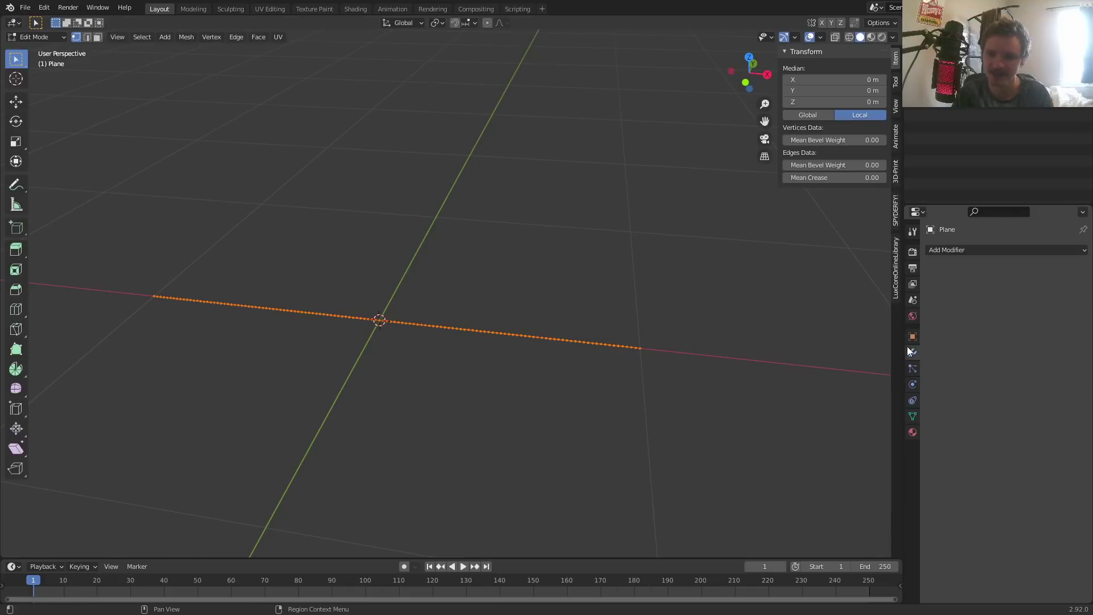
pyautogui.click(1020, 246)
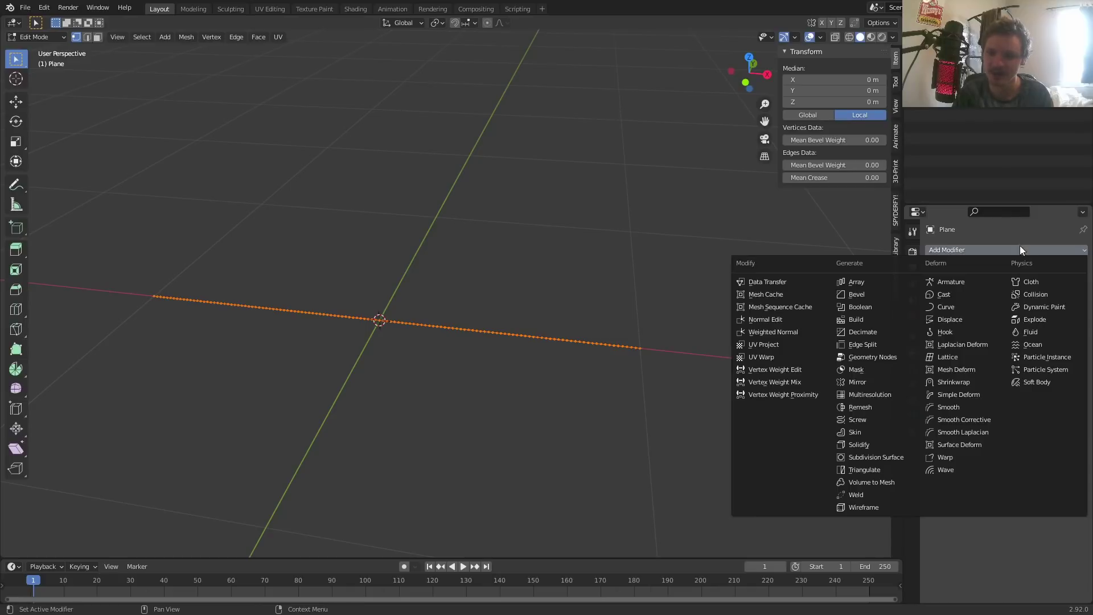
pyautogui.click(1033, 282)
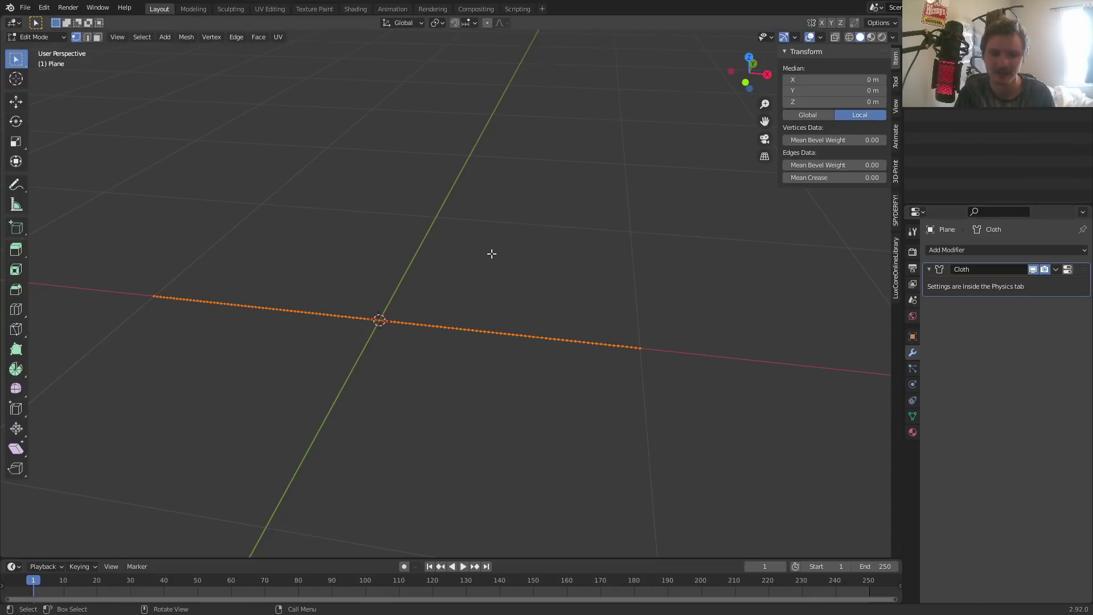
# Test-play the cloth falling in Object Mode, try a tilt, then undo back to frame 1
pyautogui.press('Tab')
pyautogui.press('space')
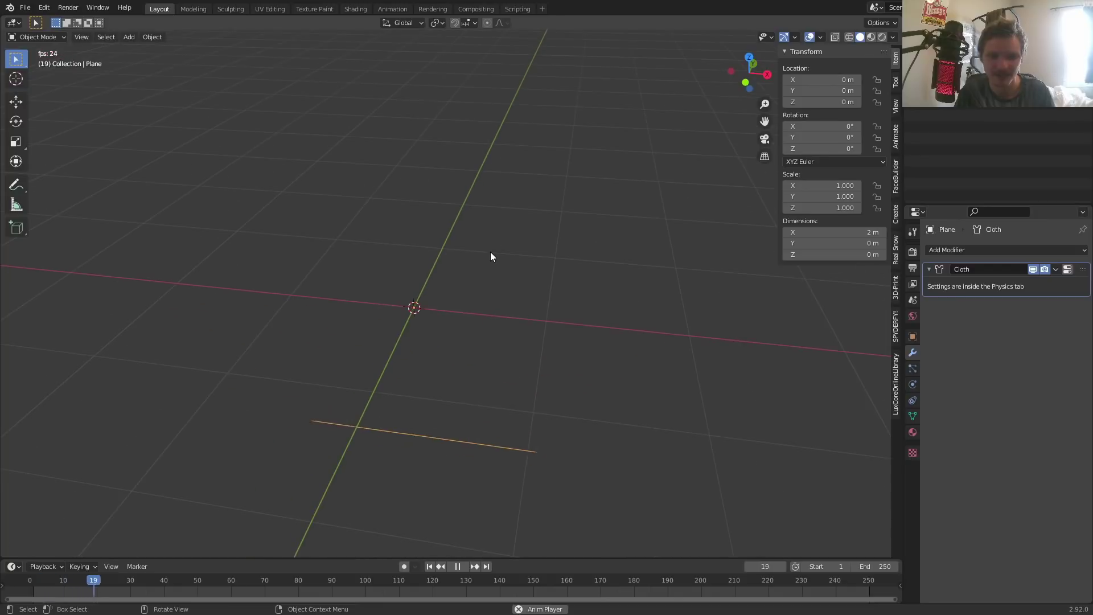
pyautogui.press('Escape')
pyautogui.press('space')
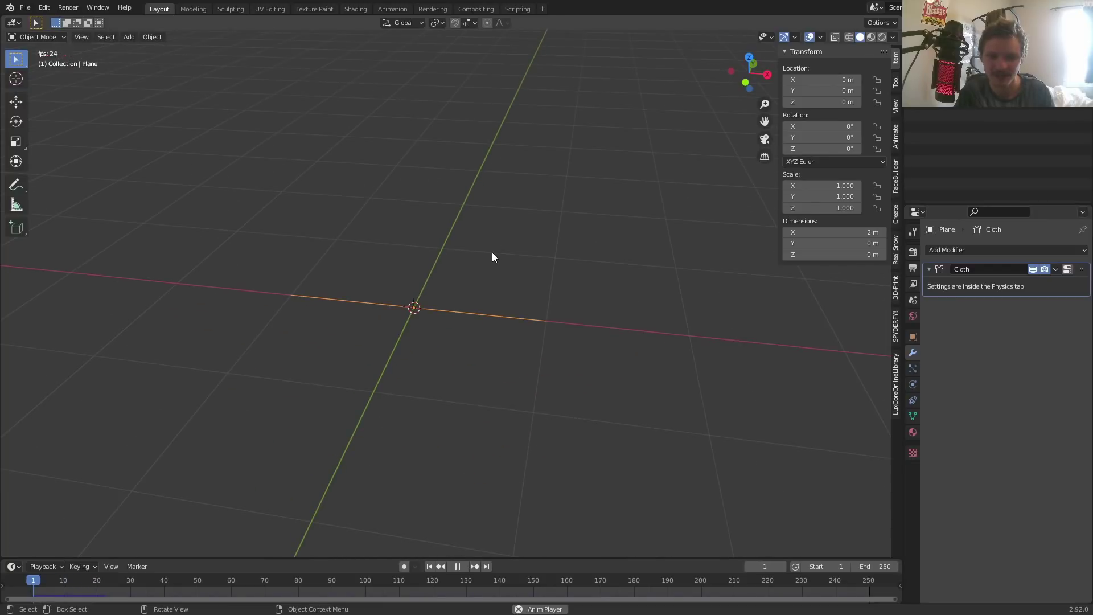
pyautogui.press('Escape')
pyautogui.press('r')
pyautogui.click(501, 170)
pyautogui.press('space')
pyautogui.press('space')
pyautogui.hotkey('ctrl', 'z')
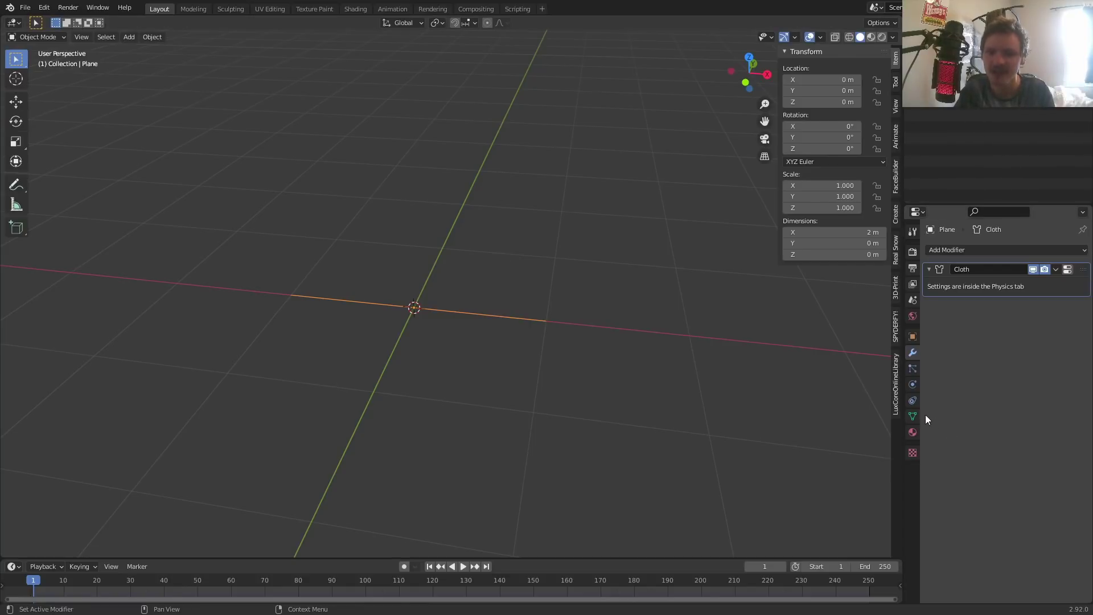
# Open the cloth Physics settings and expand the Shape panel
pyautogui.click(913, 384)
pyautogui.scroll(-10, 968, 369)
pyautogui.click(946, 556)
pyautogui.scroll(-3, 979, 538)
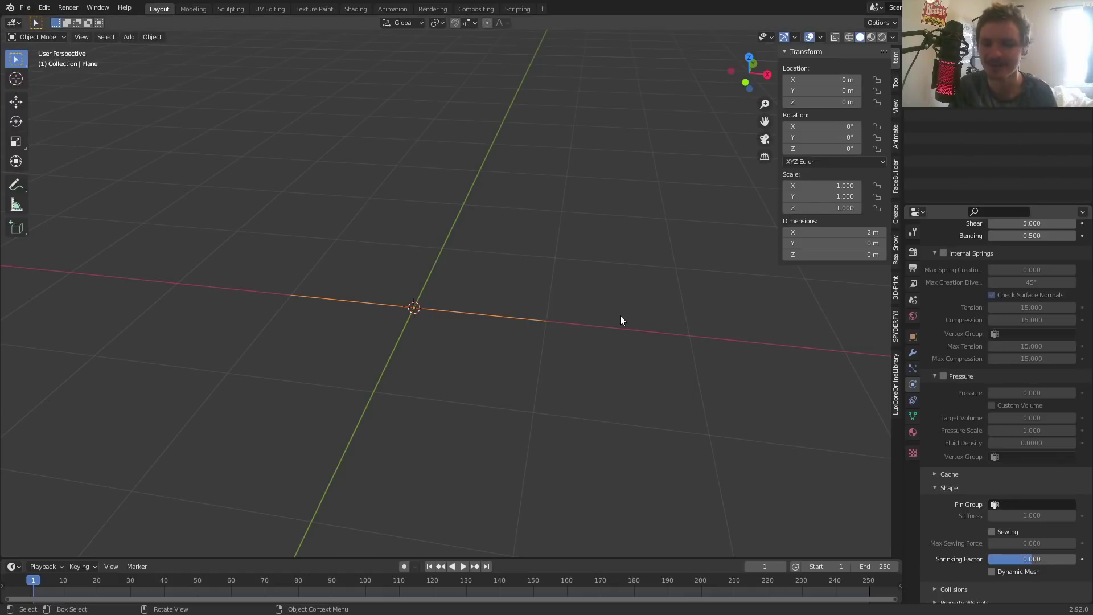
# In Edit Mode, box-select the rope's right and left end vertices
pyautogui.moveTo(568, 317); pyautogui.dragTo(528, 306, button='middle')
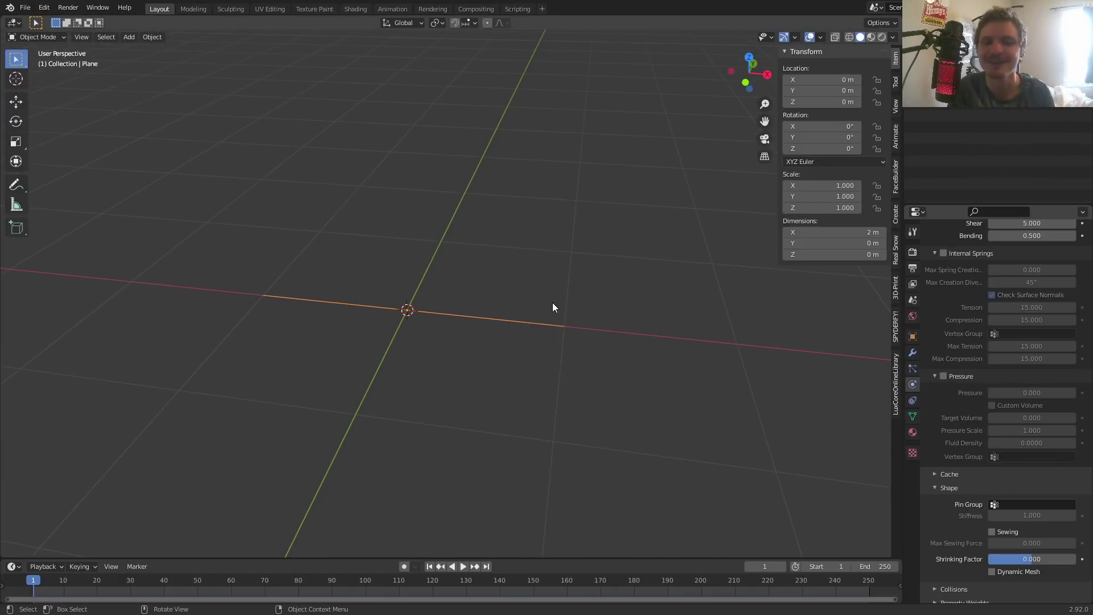
pyautogui.press('Tab')
pyautogui.moveTo(552, 303); pyautogui.dragTo(606, 341, button='middle')
pyautogui.moveTo(701, 384); pyautogui.dragTo(665, 349)
pyautogui.moveTo(95, 305); pyautogui.dragTo(109, 283)
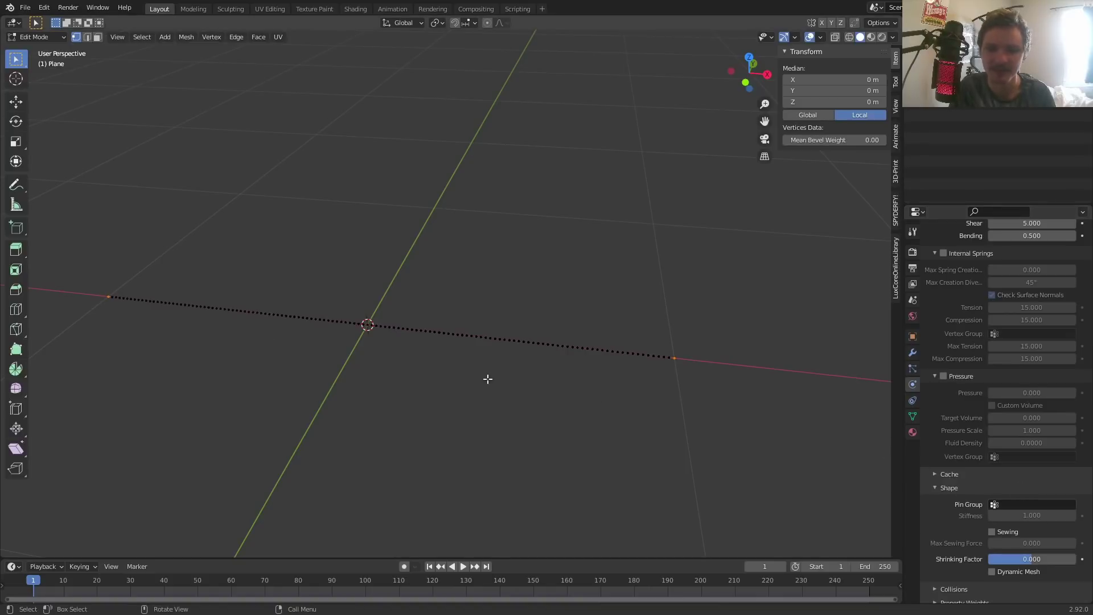
# Assign the two end vertices to a new vertex group and rename it 'patreon'
pyautogui.hotkey('ctrl', 'g')
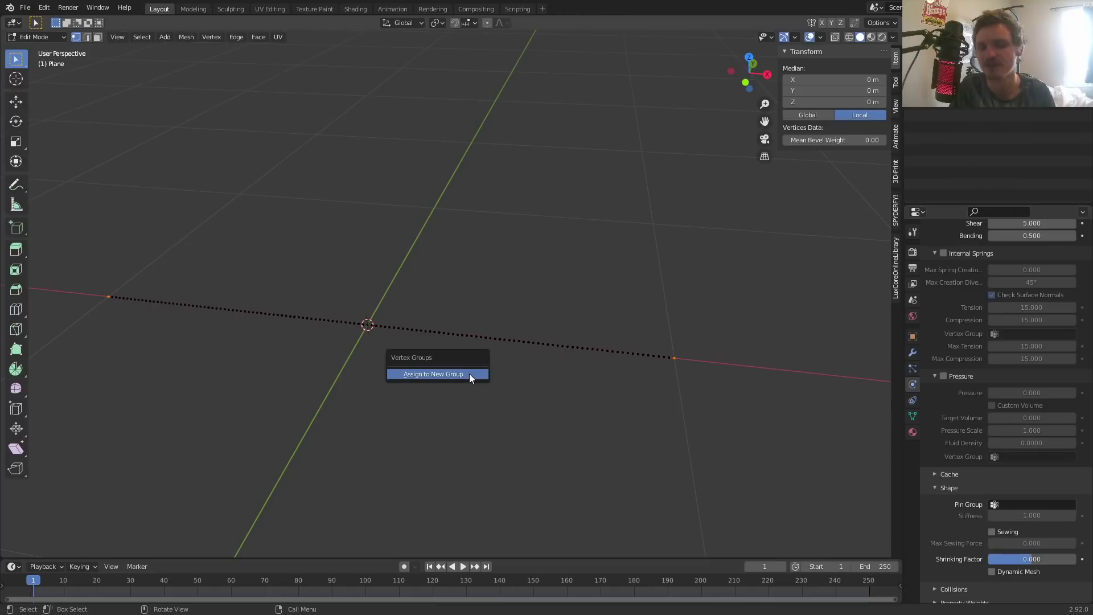
pyautogui.click(469, 374)
pyautogui.press('Tab')
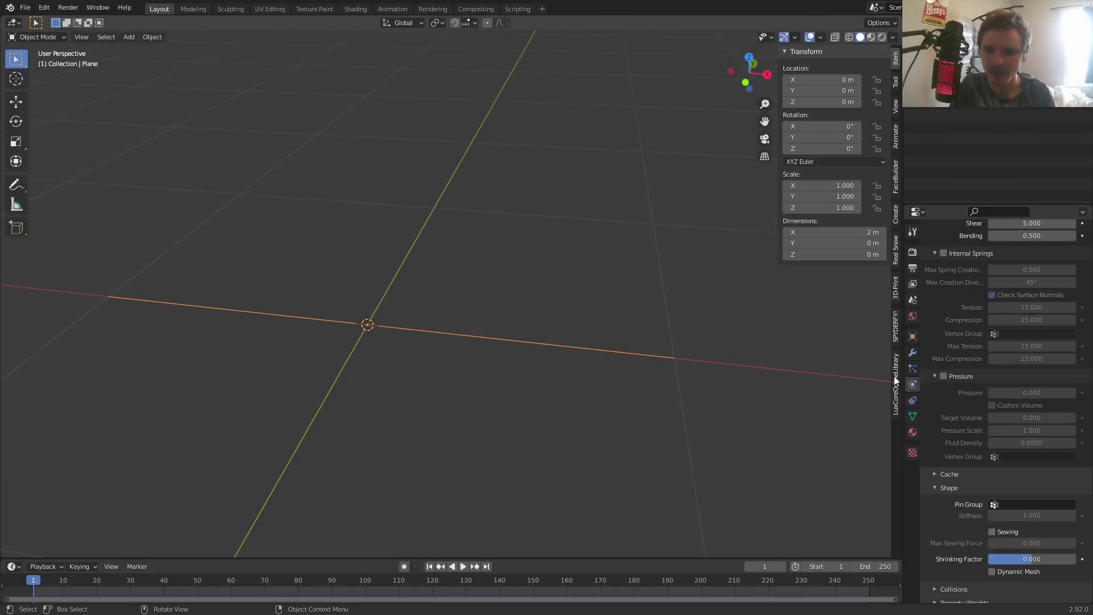
pyautogui.click(913, 416)
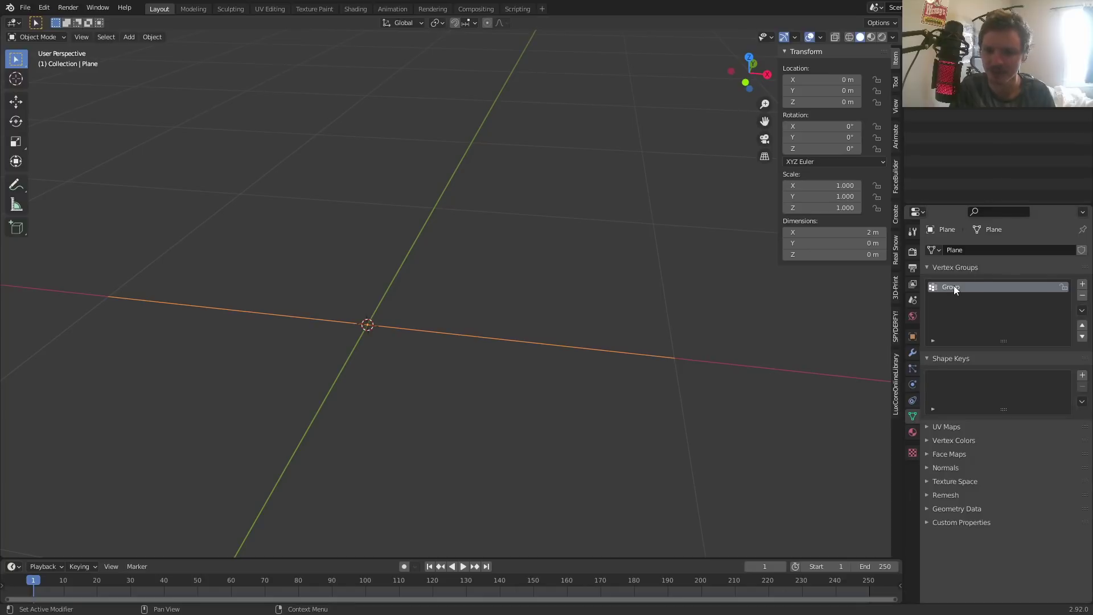
pyautogui.doubleClick(952, 287)
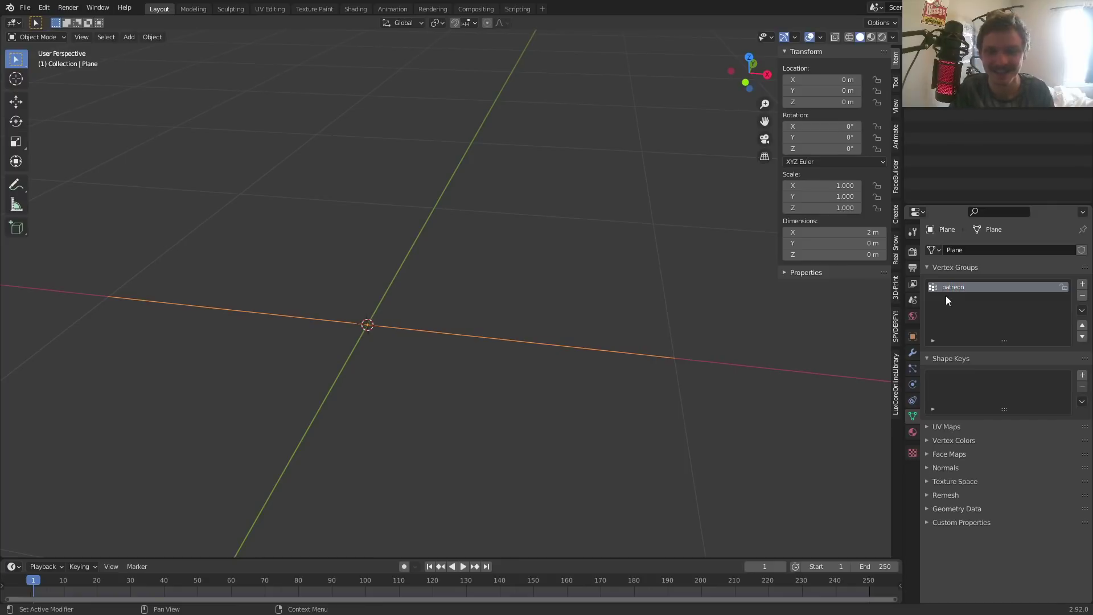
# Verify the patreon group by selecting its vertices, then return to the cloth Shape settings
pyautogui.press('Tab')
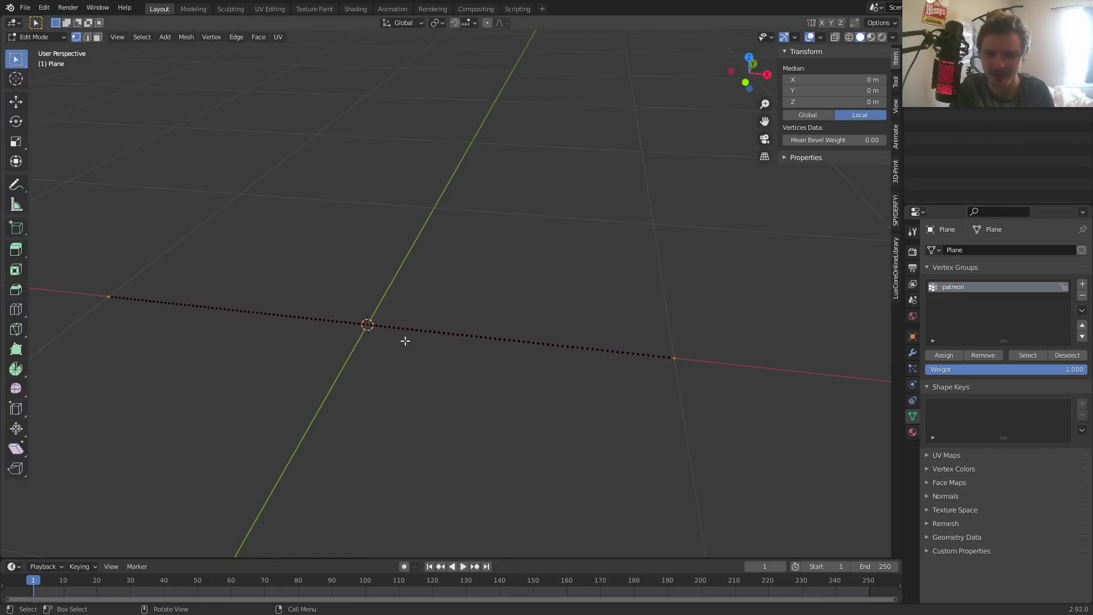
pyautogui.hotkey('alt', 'a')
pyautogui.click(1025, 355)
pyautogui.press('Tab')
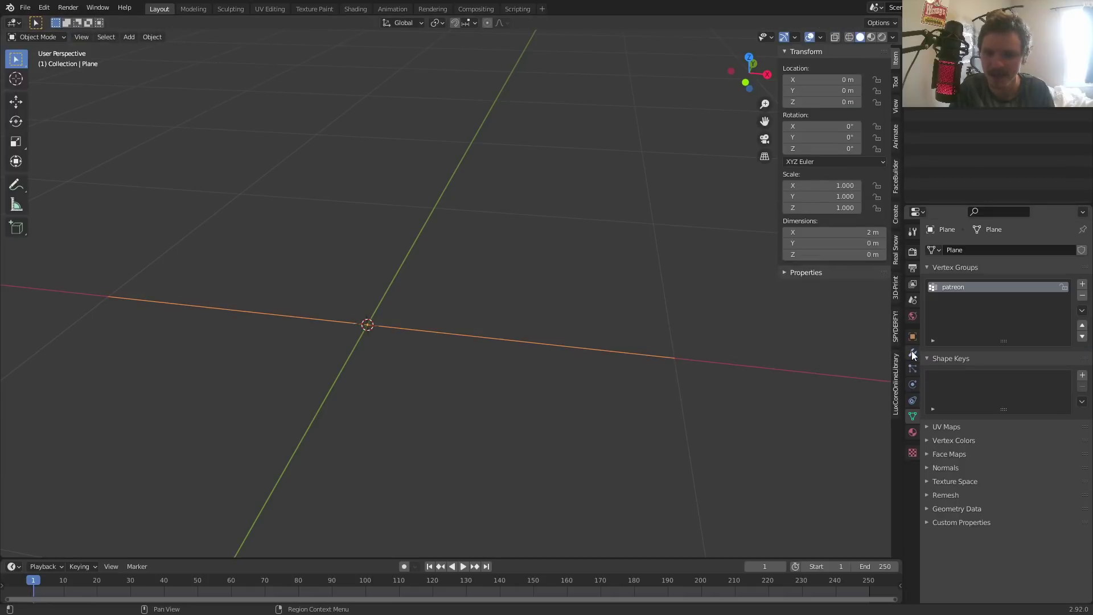
pyautogui.click(912, 384)
pyautogui.scroll(-12, 996, 489)
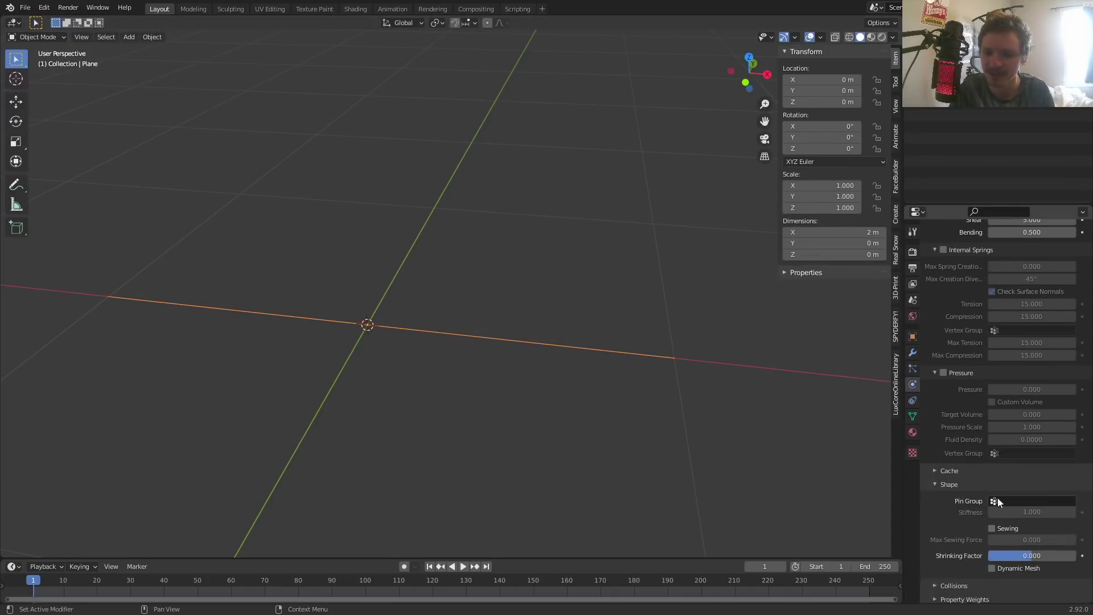
# Set the cloth's Pin Group to patreon
pyautogui.click(1010, 501)
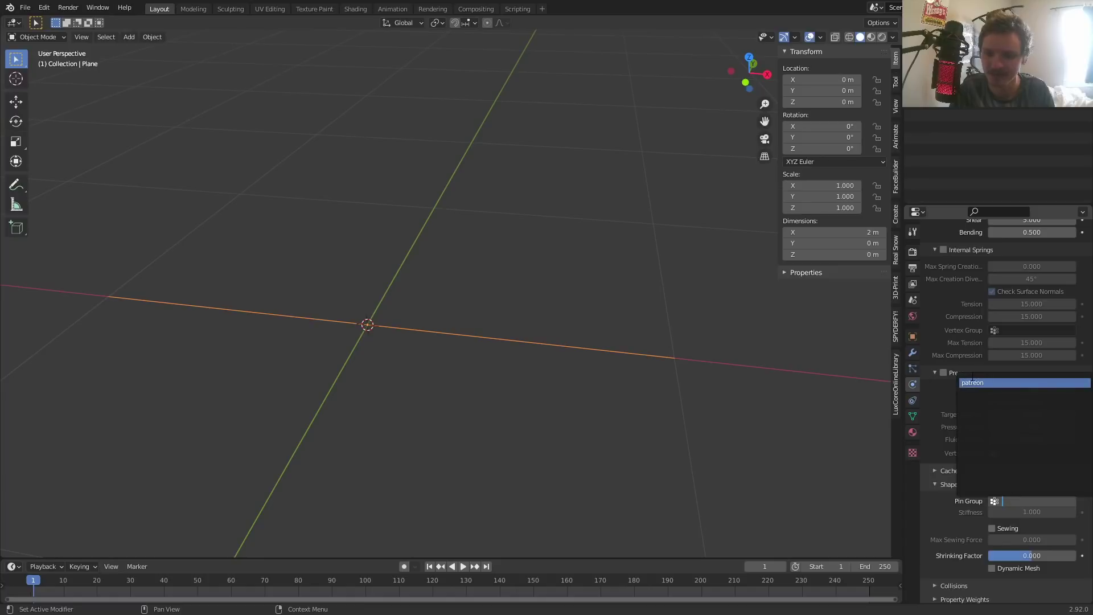
pyautogui.click(972, 380)
pyautogui.scroll(-2, 647, 414)
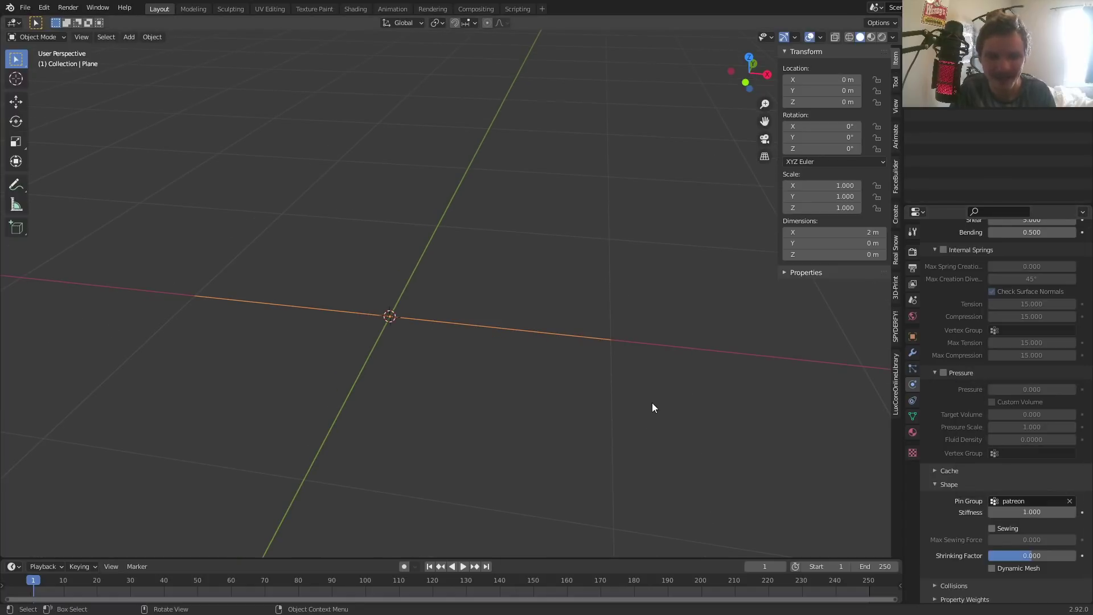
# Play the simulation to watch the rope sag between its pinned ends, then re-enter Edit Mode
pyautogui.press('space')
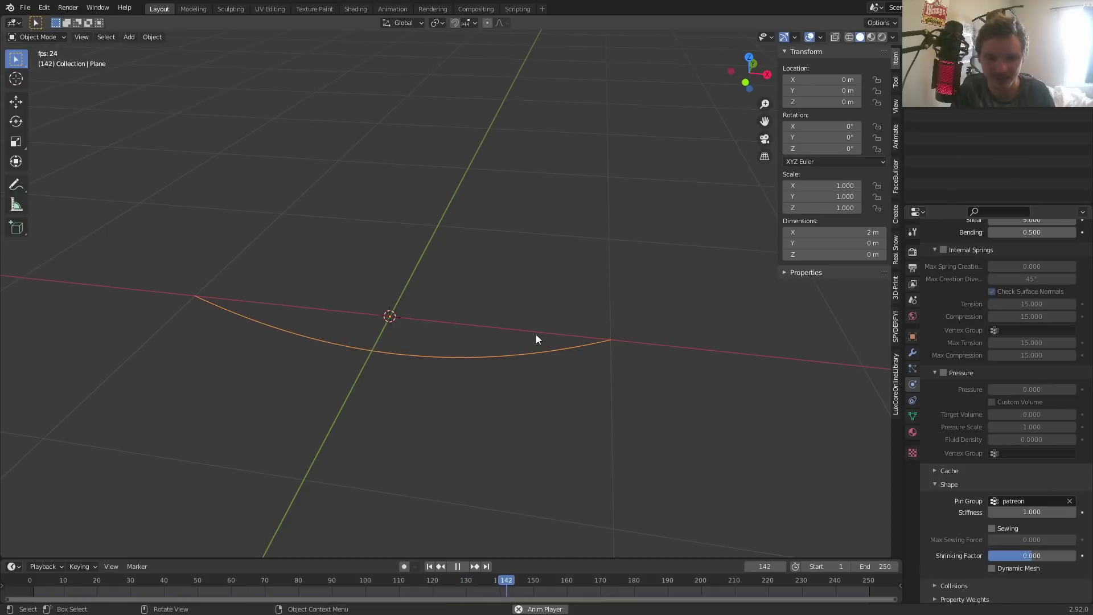
pyautogui.hotkey('shift', 'Left')
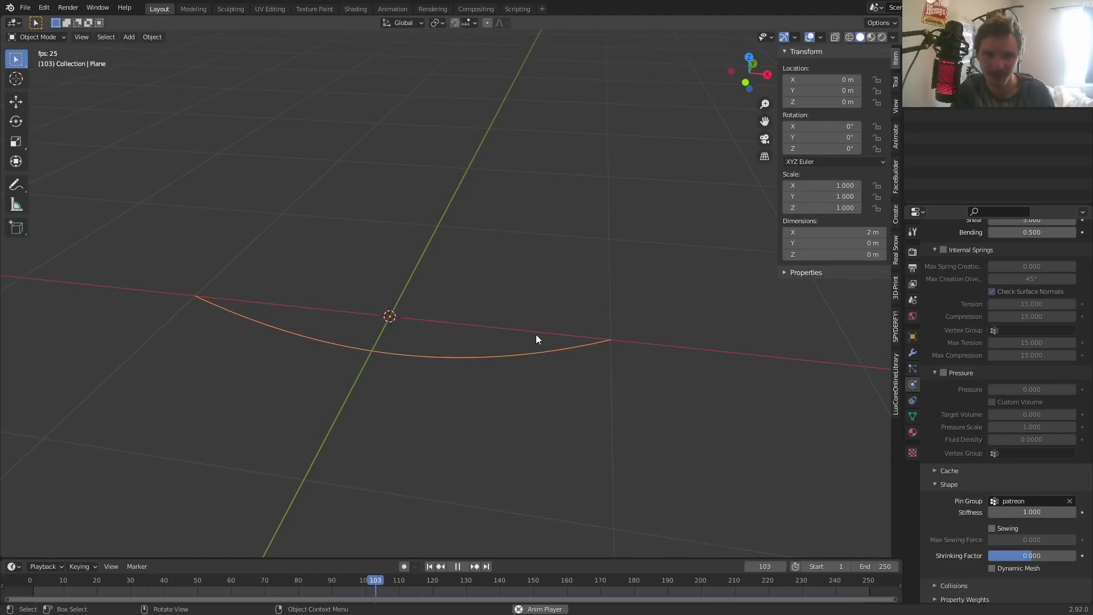
pyautogui.press('Escape')
pyautogui.keyDown('shift'); pyautogui.moveTo(490, 323); pyautogui.dragTo(320, 342, button='middle'); pyautogui.keyUp('shift')
pyautogui.click(912, 416)
pyautogui.press('Tab')
# Box-select the rope's centre vertex and assign it to the patreon pin group
pyautogui.press('b')
pyautogui.moveTo(292, 340); pyautogui.dragTo(297, 345)
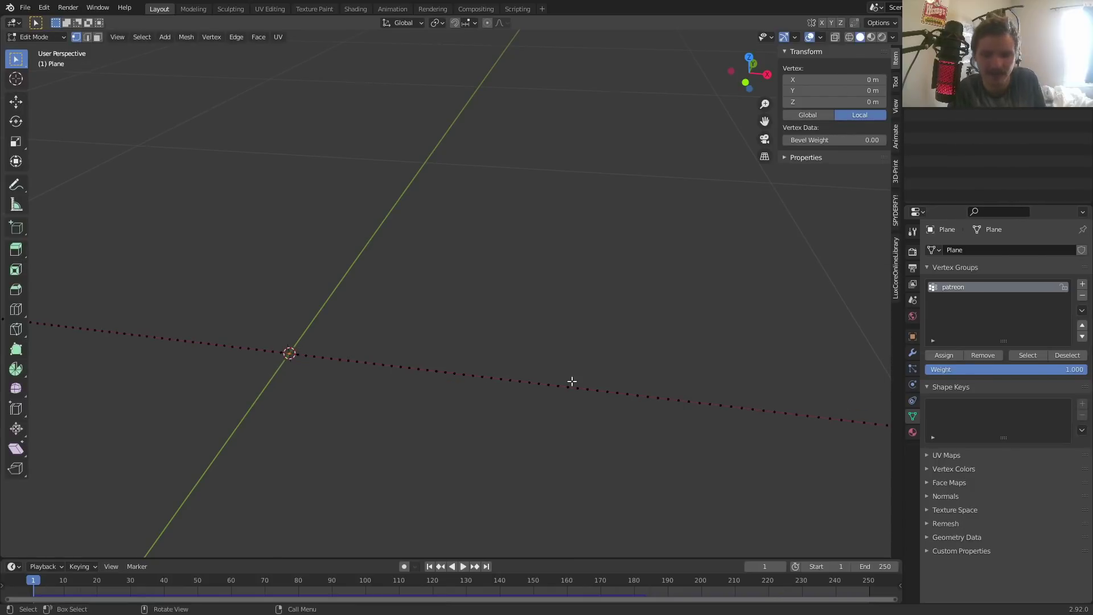
pyautogui.click(943, 355)
pyautogui.moveTo(367, 337); pyautogui.dragTo(341, 344, button='middle')
# Test-play the simulation twice to see the rope hang in two sags, resetting to frame 1
pyautogui.press('Tab')
pyautogui.press('space')
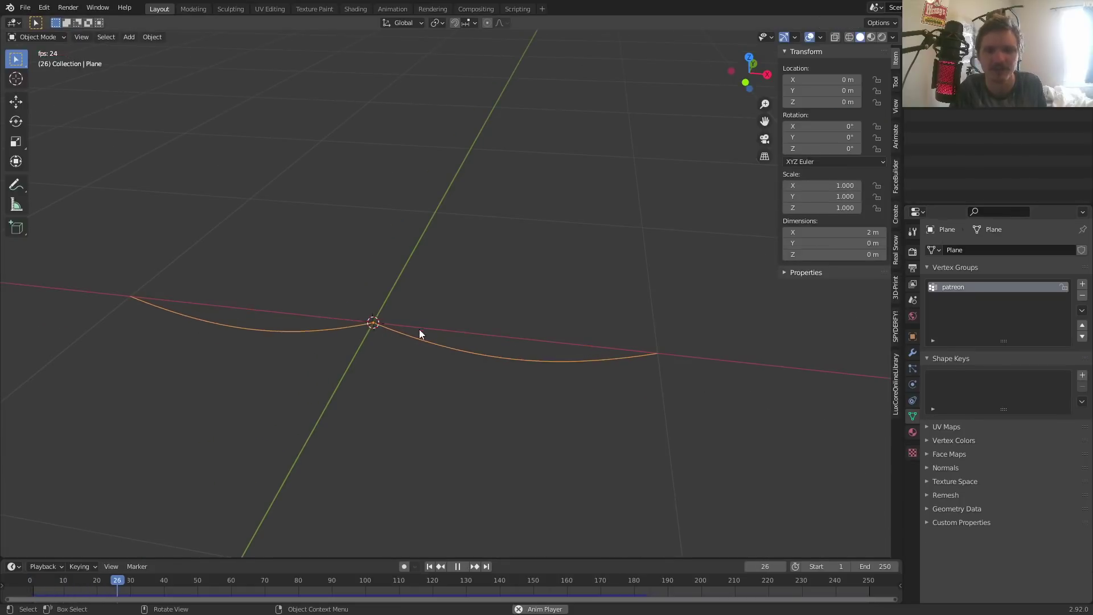
pyautogui.press('space')
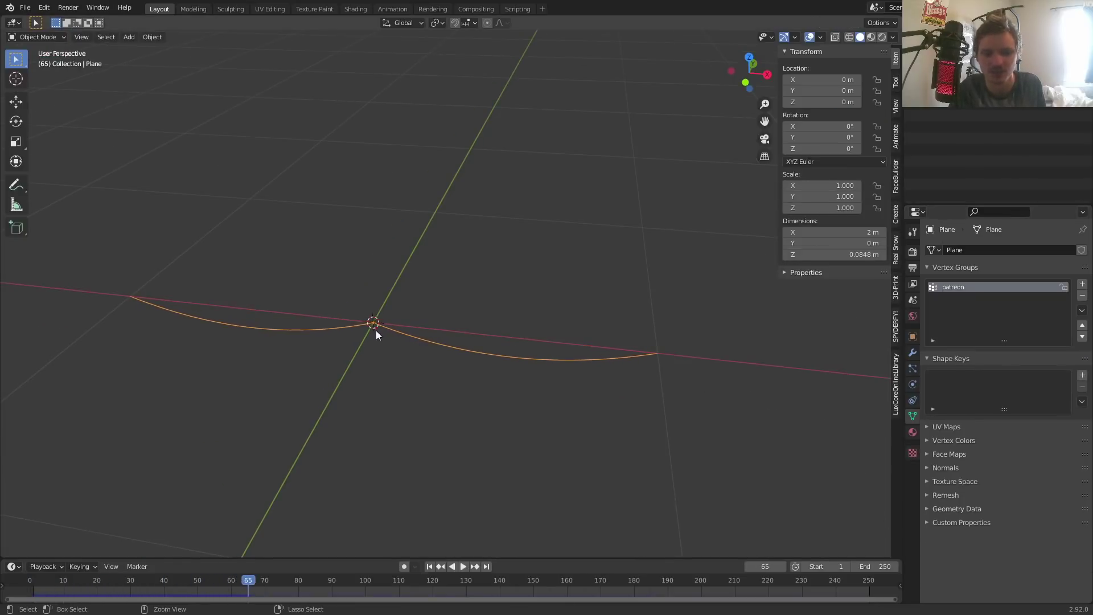
pyautogui.hotkey('shift', 'Left')
pyautogui.press('Tab')
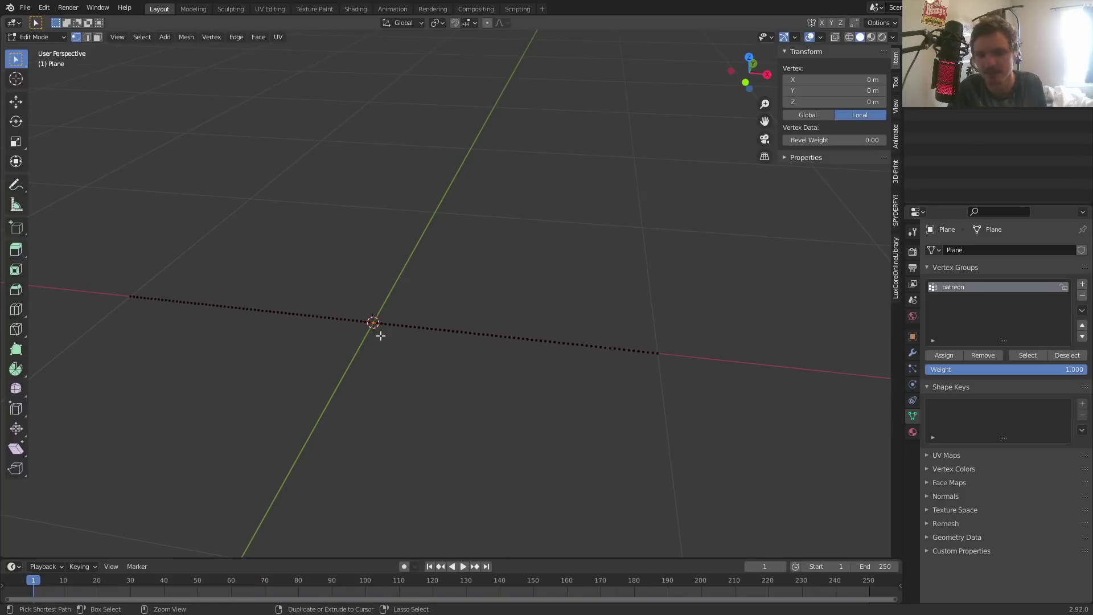
pyautogui.press('Tab')
pyautogui.press('space')
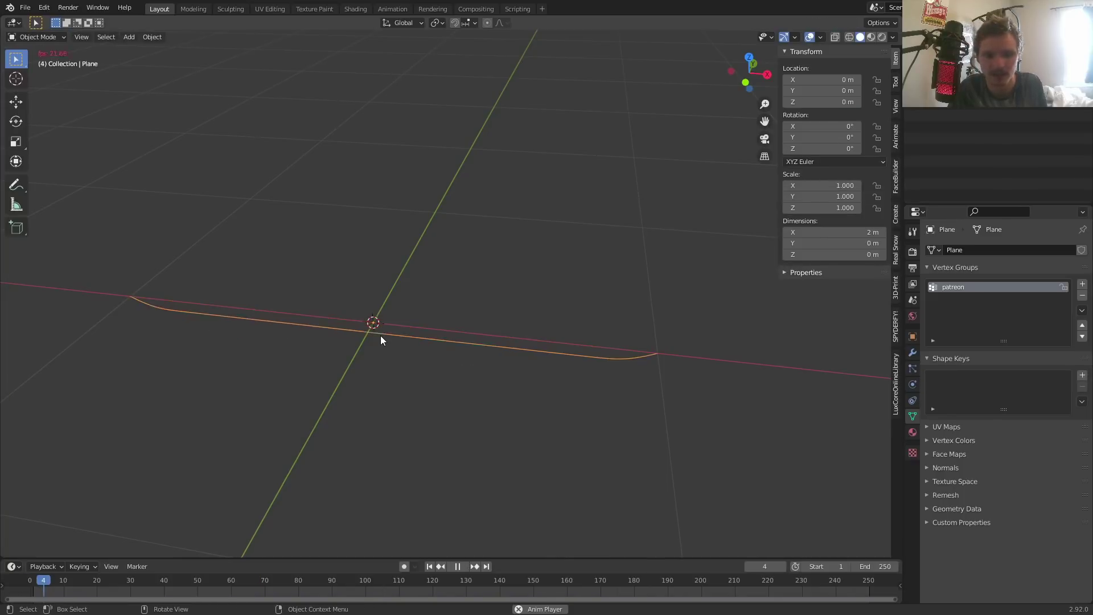
pyautogui.press('Escape')
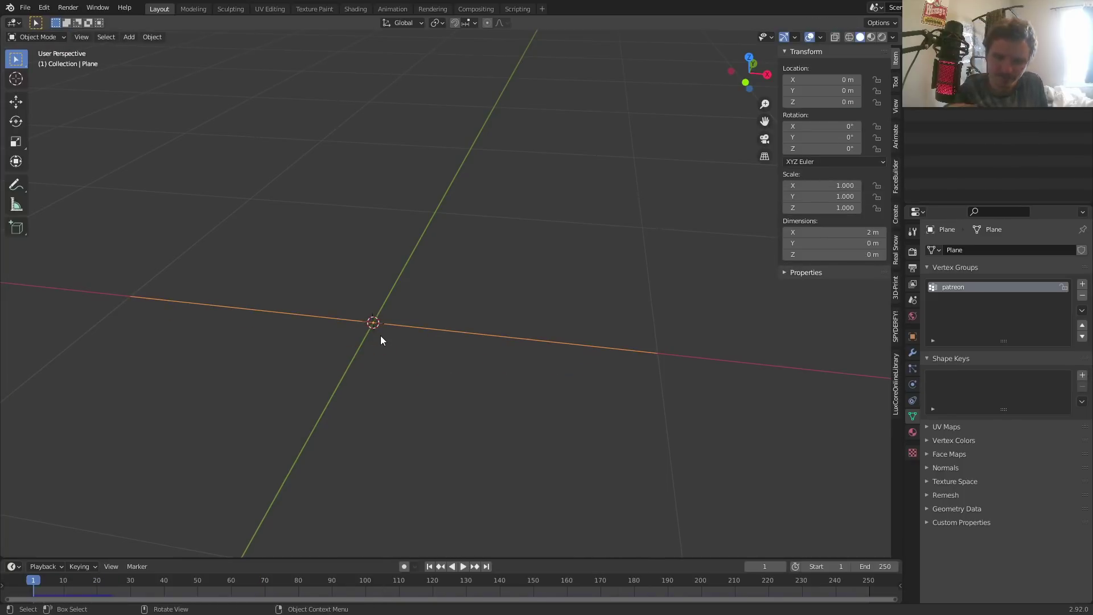
# Play the cloth simulation and set the cloth Vertex Mass to 1 kg
pyautogui.click(912, 385)
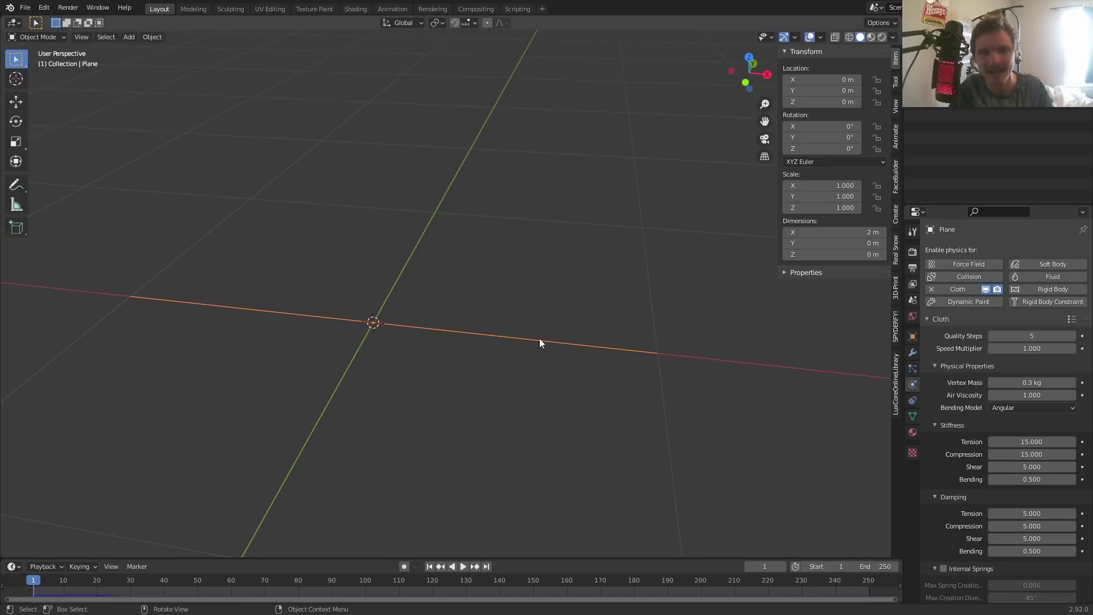
pyautogui.press('space')
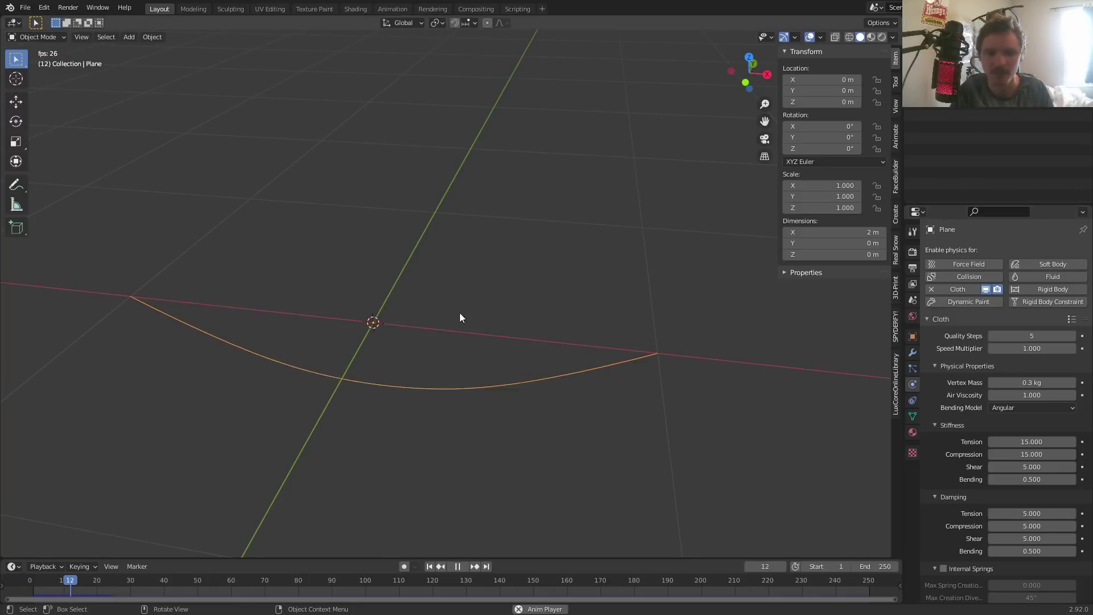
pyautogui.moveTo(421, 327); pyautogui.dragTo(437, 305, button='middle')
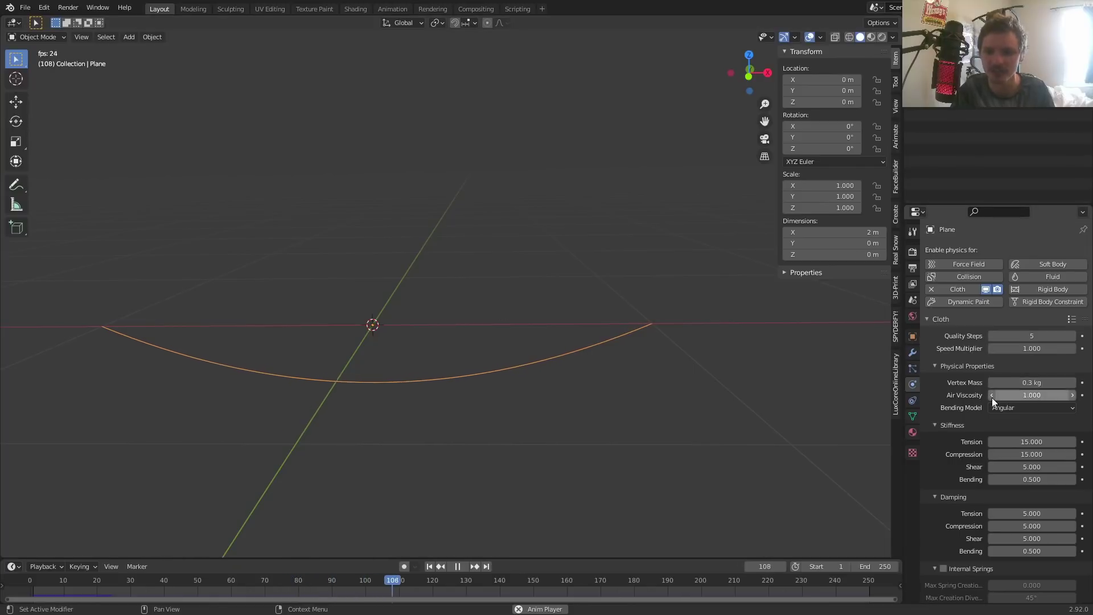
pyautogui.click(1031, 384)
pyautogui.write('1')
pyautogui.press('Return')
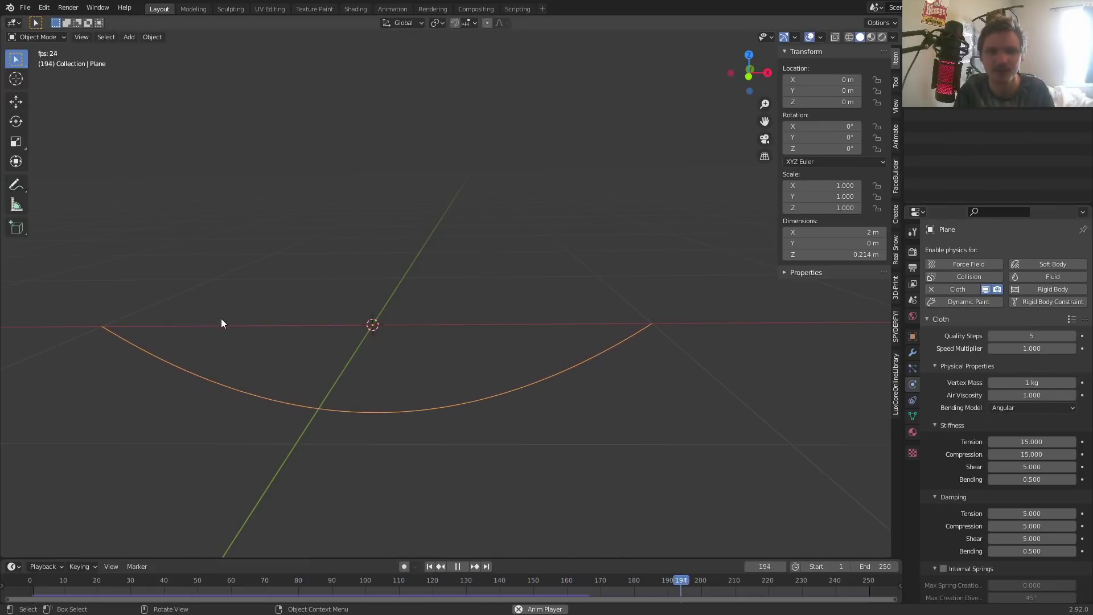
# Try a Vertex Mass of 2 kg, then set it back to 1 kg
pyautogui.click(1041, 382)
pyautogui.write('2')
pyautogui.press('Return')
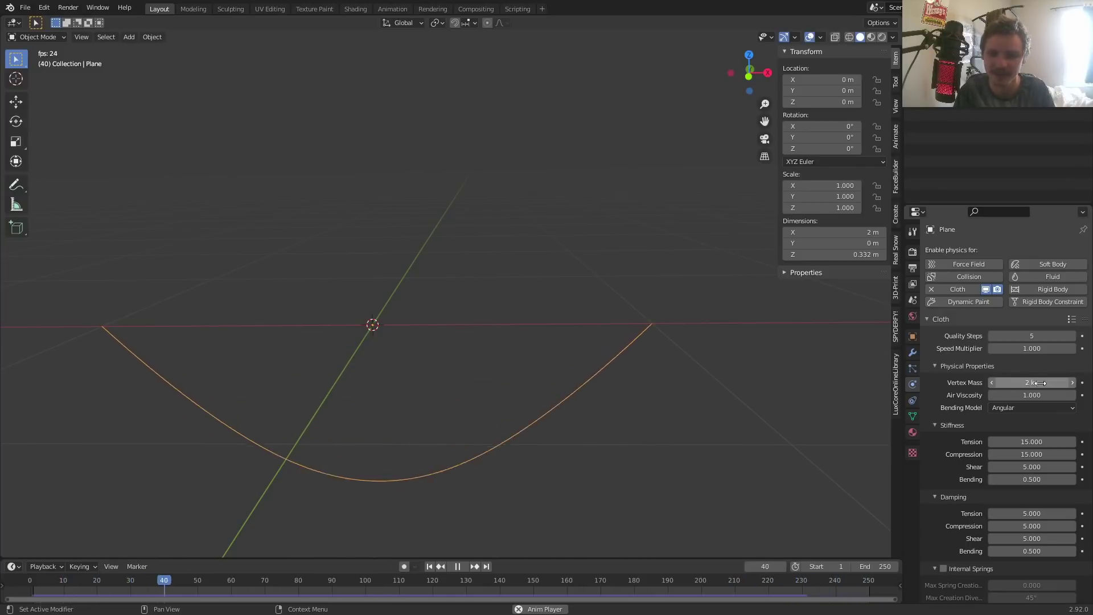
pyautogui.click(1041, 382)
pyautogui.write('1')
pyautogui.press('Return')
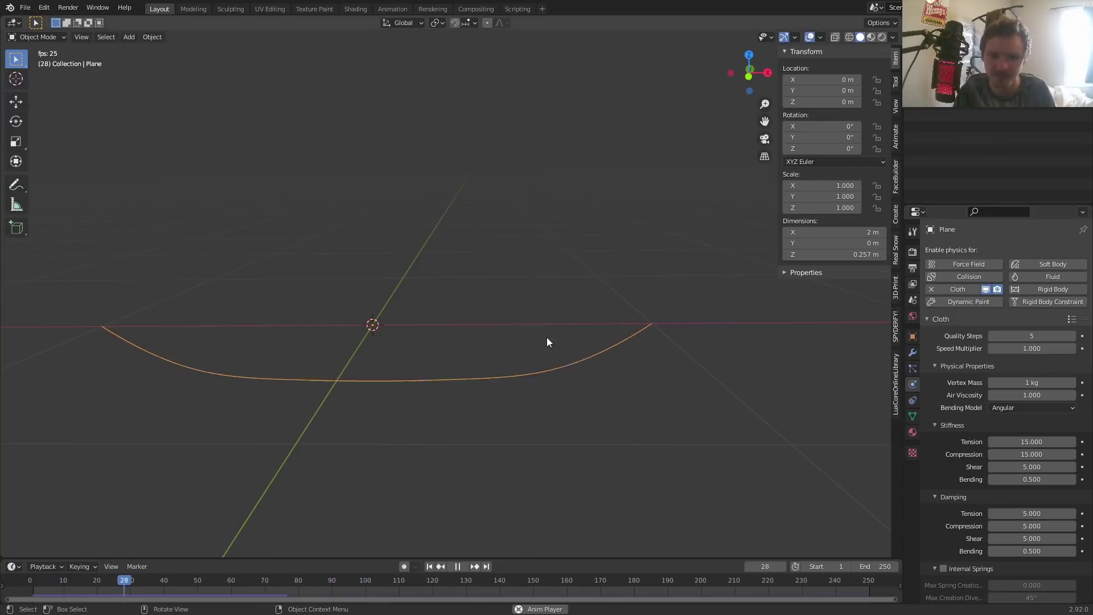
# Subdivide all of the plane's vertices and replay the cloth simulation
pyautogui.press('space')
pyautogui.press('Tab')
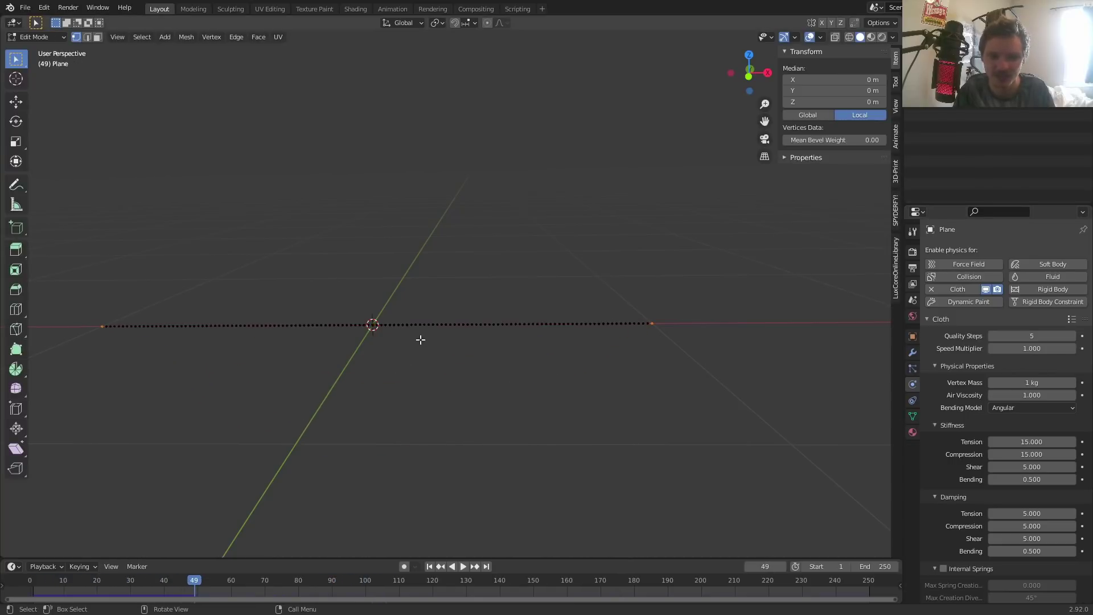
pyautogui.press('a')
pyautogui.rightClick(368, 311)
pyautogui.click(367, 312)
pyautogui.press('Tab')
pyautogui.press('space')
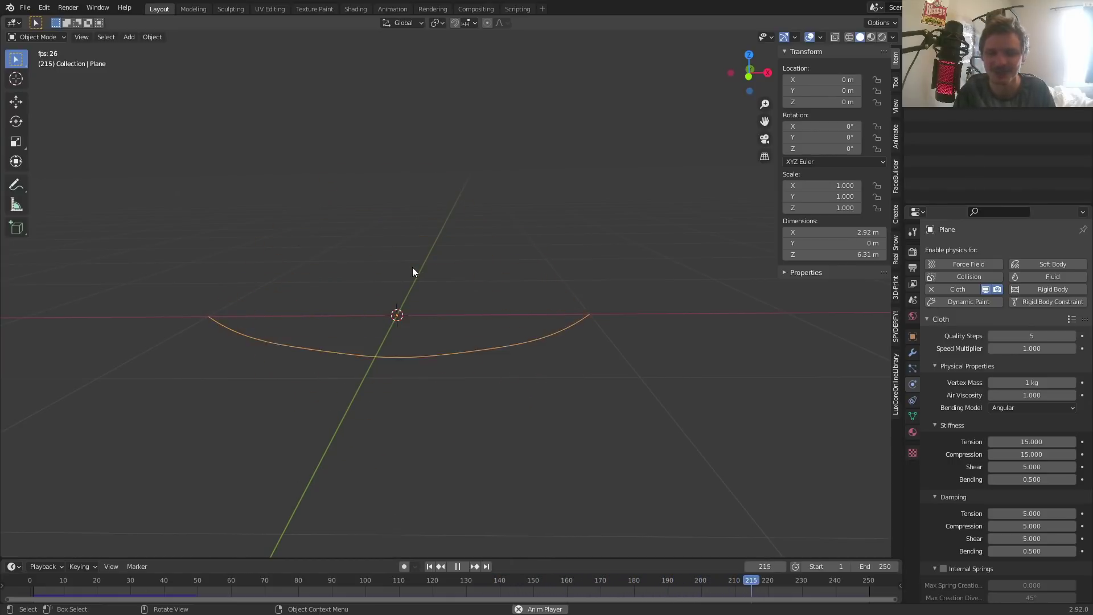
pyautogui.press('space')
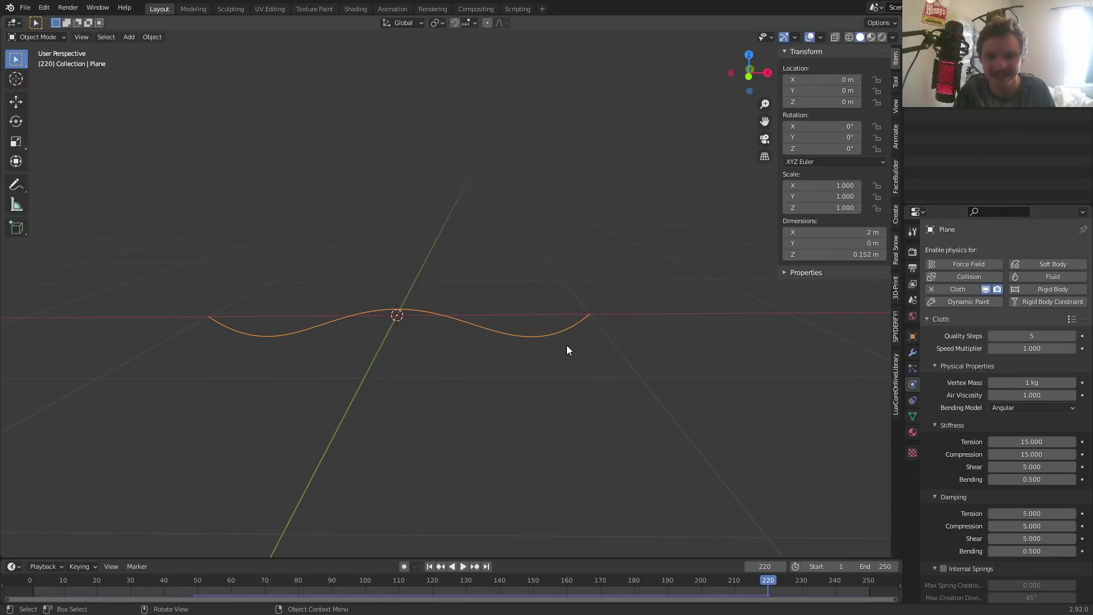
# Set the animation end frame to 100 and stop playback at frame 1
pyautogui.press('Tab')
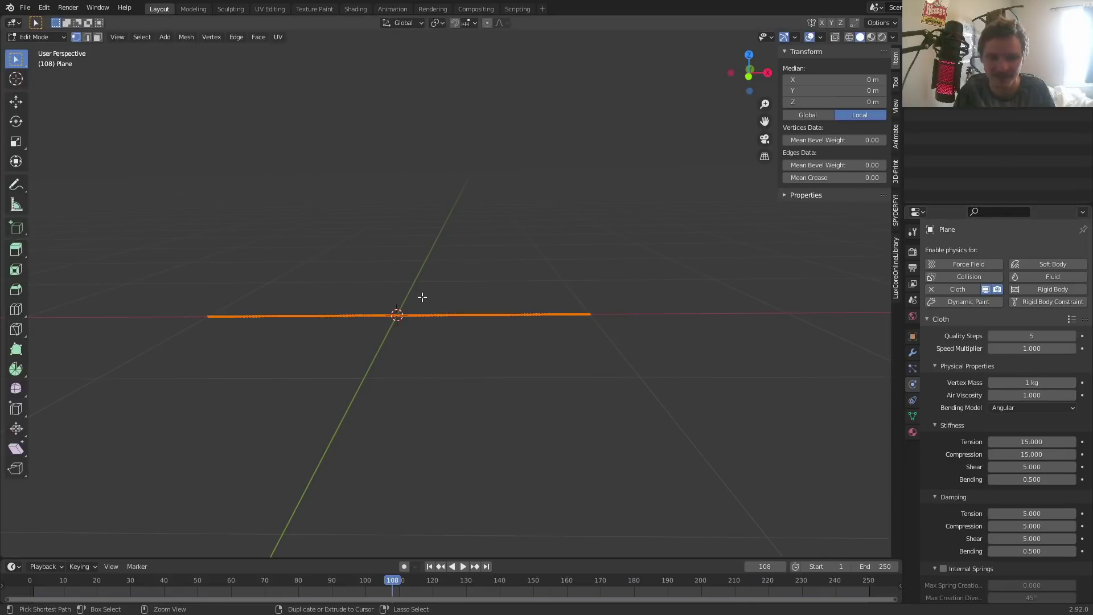
pyautogui.press('Tab')
pyautogui.press('space')
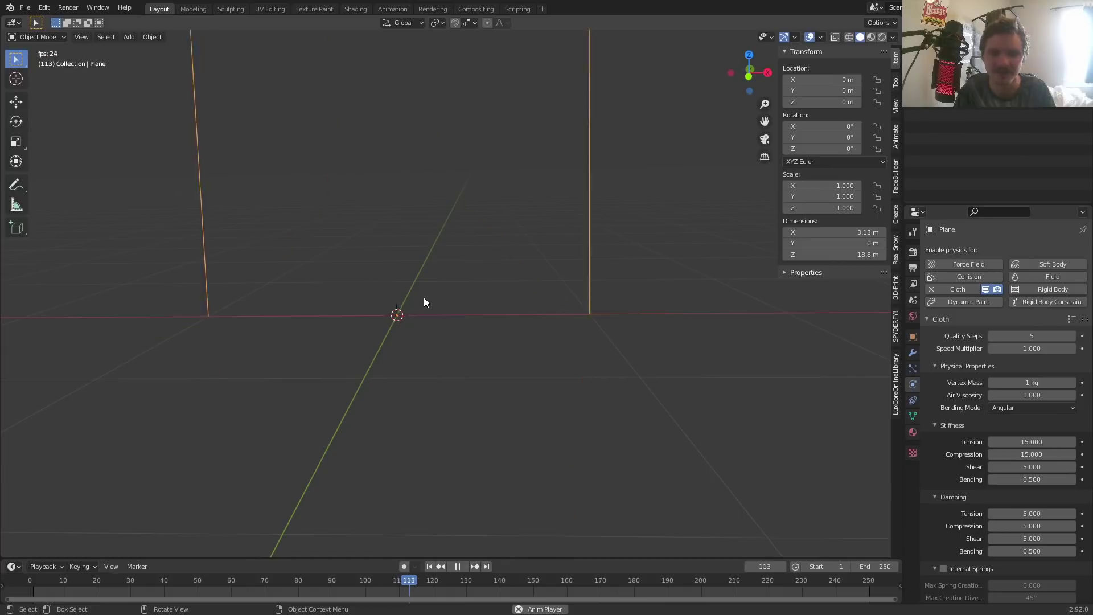
pyautogui.hotkey('shift', 'Left')
pyautogui.click(858, 566)
pyautogui.write('100')
pyautogui.press('Return')
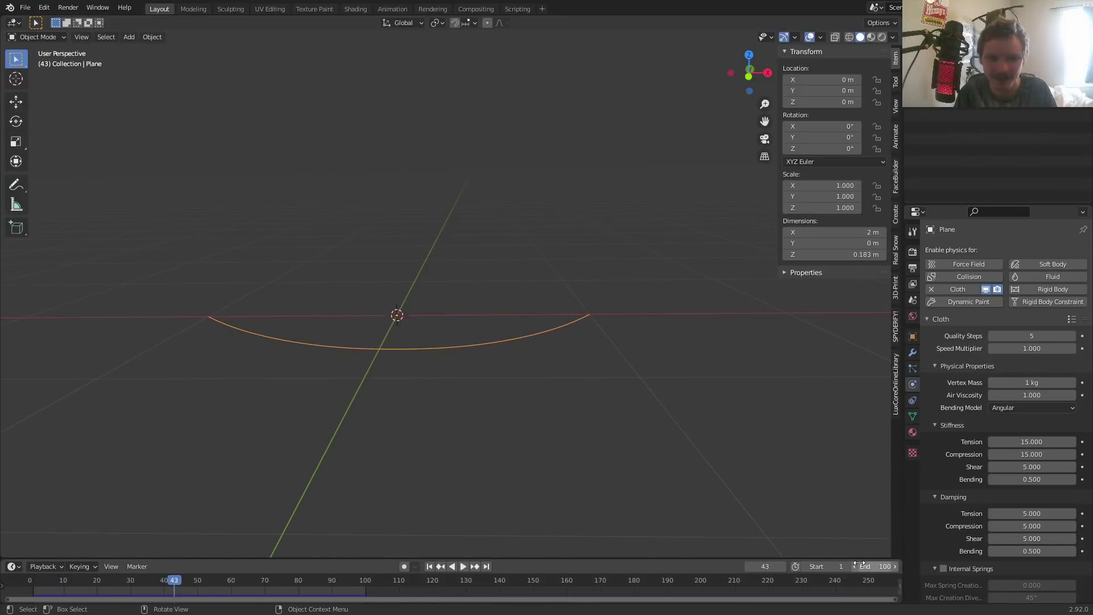
pyautogui.press('Escape')
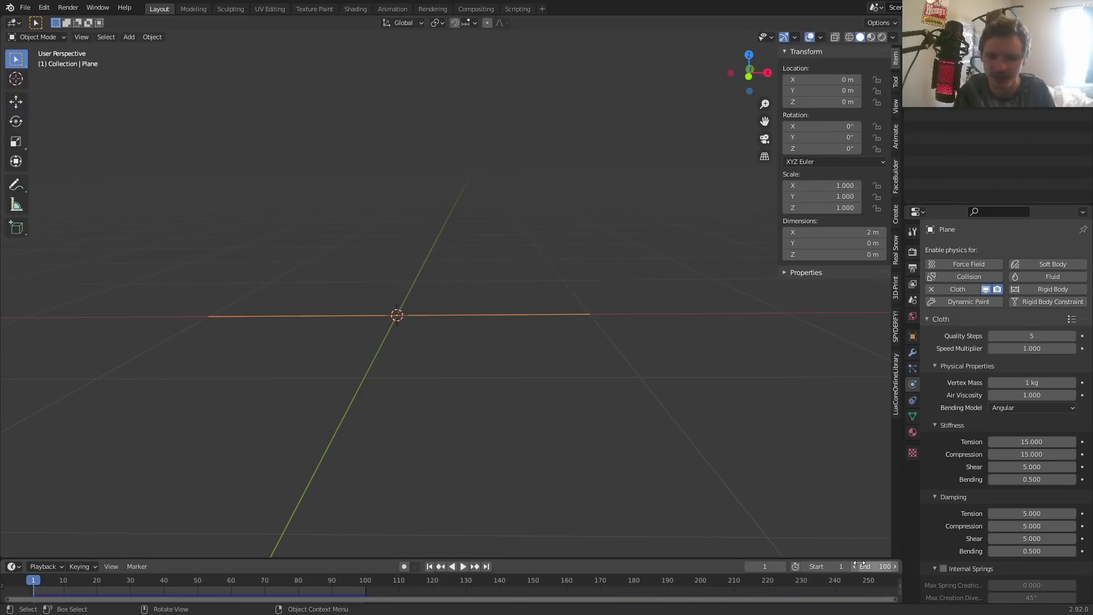
# Box-select the rope's right-end vertex and test moving it upward in a simulation run
pyautogui.scroll(2, 638, 402)
pyautogui.press('Tab')
pyautogui.press('b')
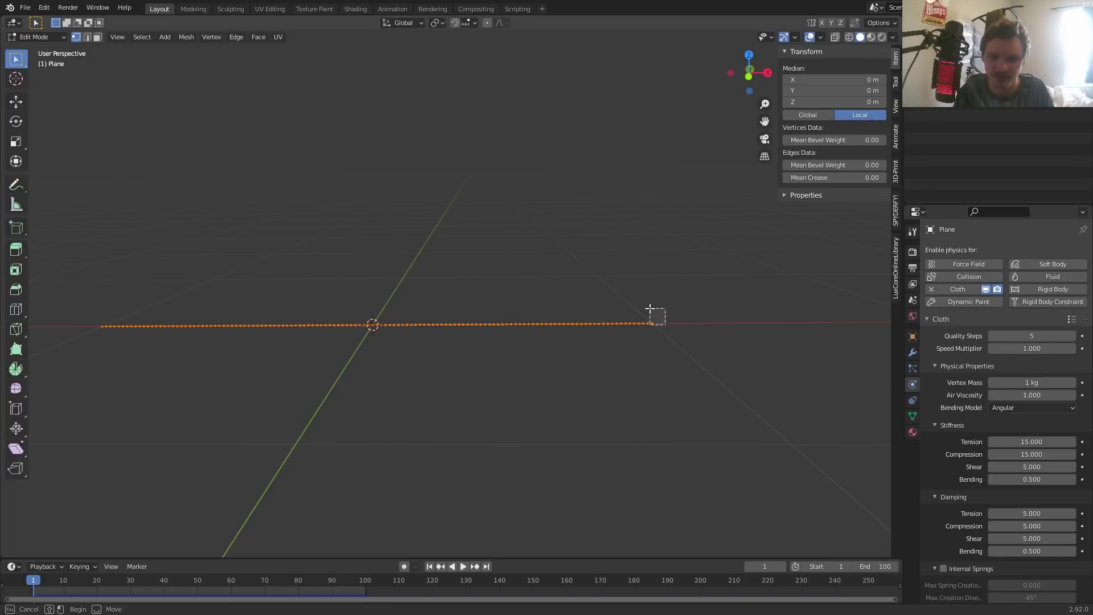
pyautogui.moveTo(650, 308); pyautogui.dragTo(661, 333)
pyautogui.press('g')
pyautogui.click(726, 248)
pyautogui.press('Tab')
pyautogui.press('space')
pyautogui.press('Escape')
# Check the plane's modifier stack, then bring up the hook options for the end vertex
pyautogui.press('Tab')
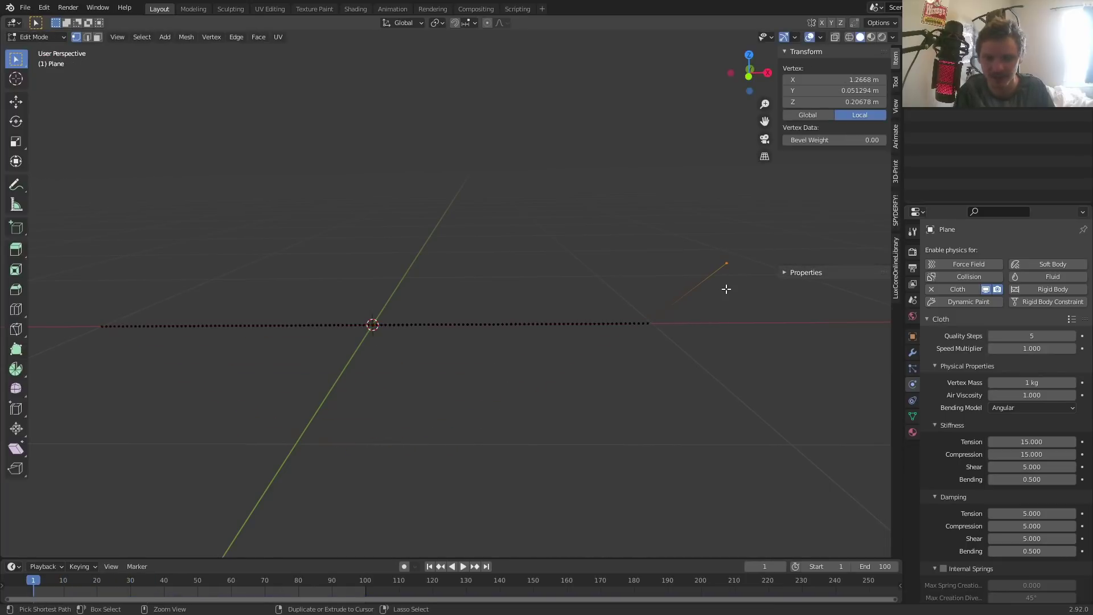
pyautogui.click(726, 288)
pyautogui.press('Tab')
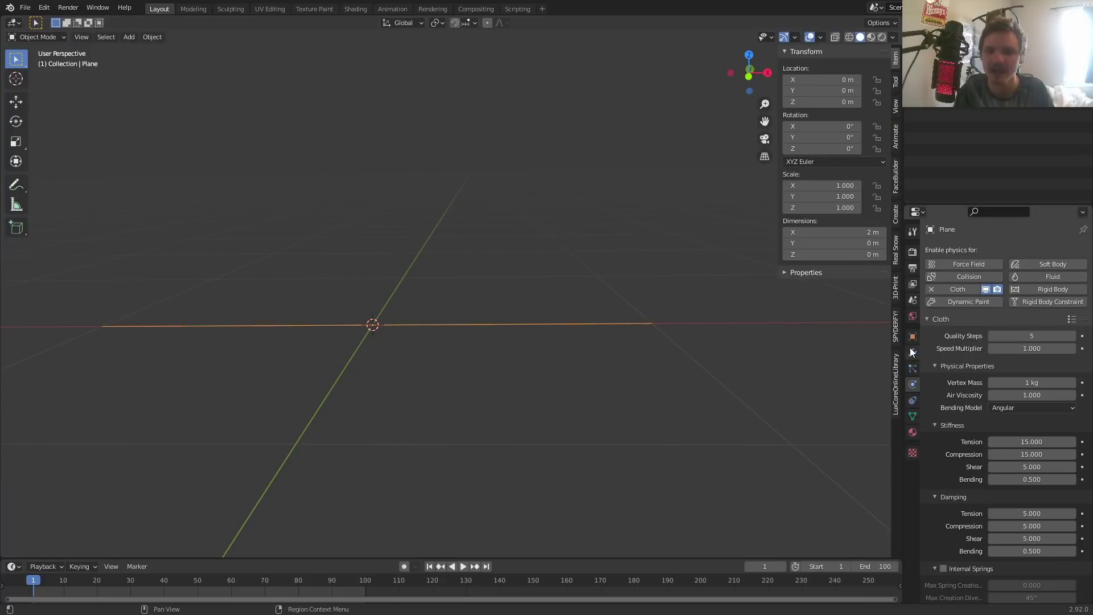
pyautogui.click(913, 352)
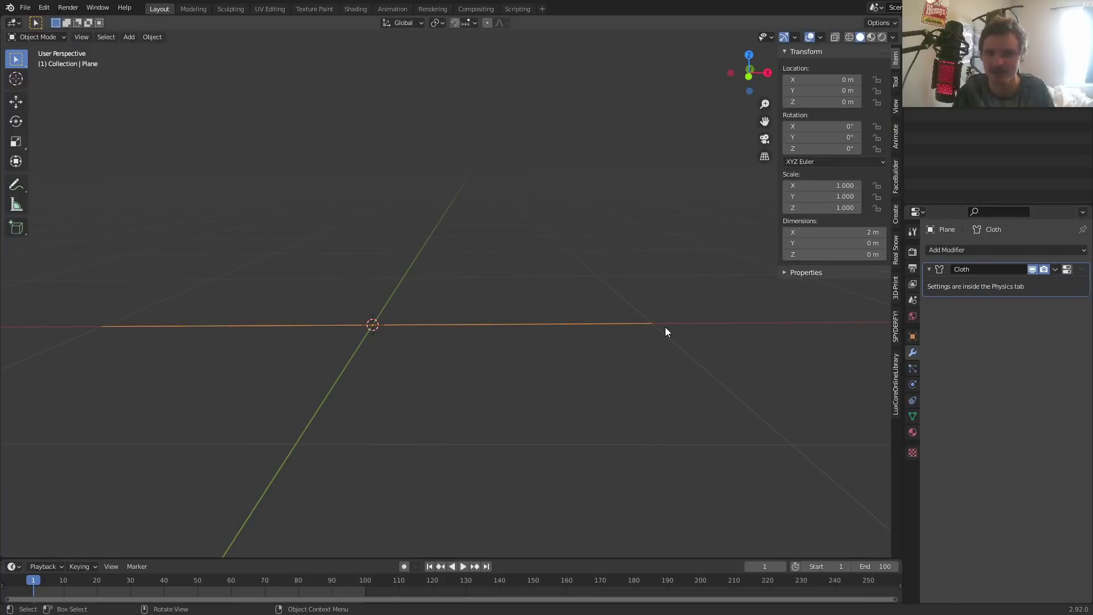
pyautogui.press('Tab')
pyautogui.scroll(2, 665, 327)
pyautogui.moveTo(732, 330); pyautogui.dragTo(532, 320, button='middle')
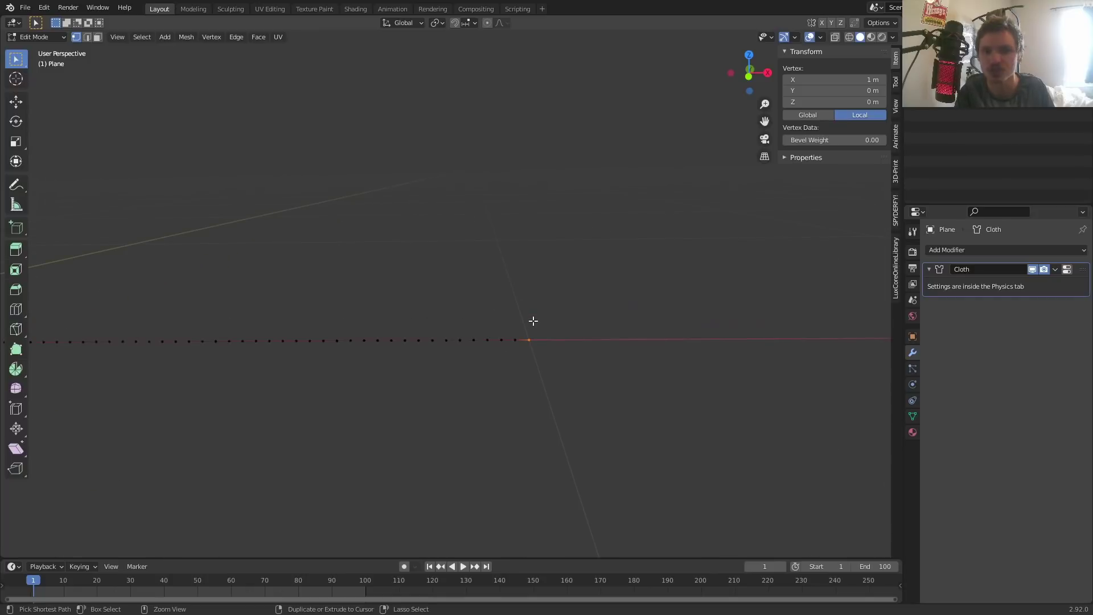
pyautogui.hotkey('ctrl', 'h')
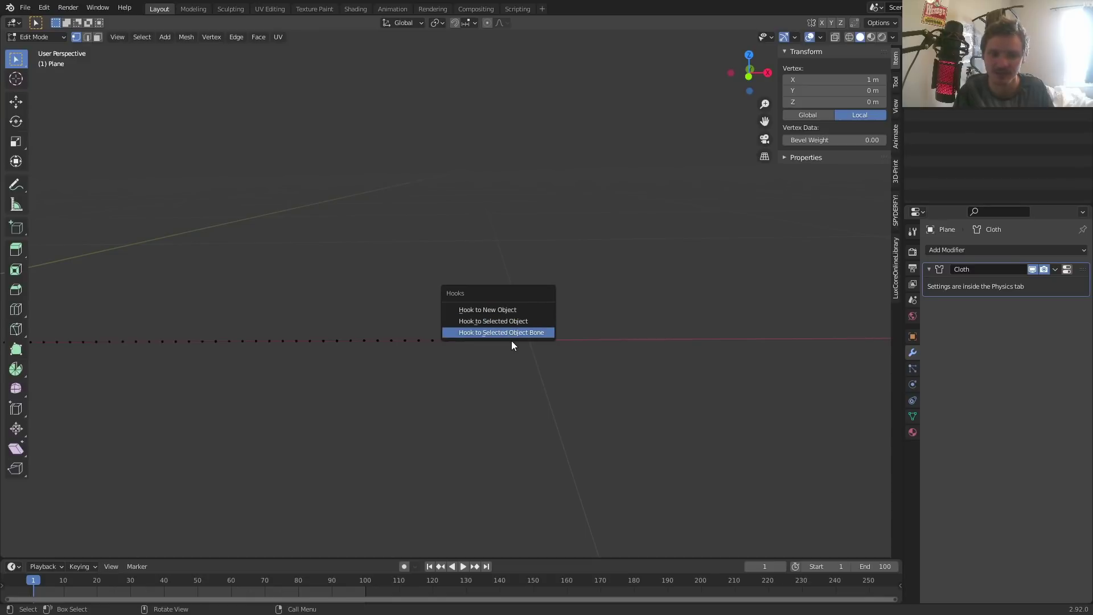
# Hook the rope's end vertex to a new Empty, undoing a test move of the Empty
pyautogui.click(491, 311)
pyautogui.press('Tab')
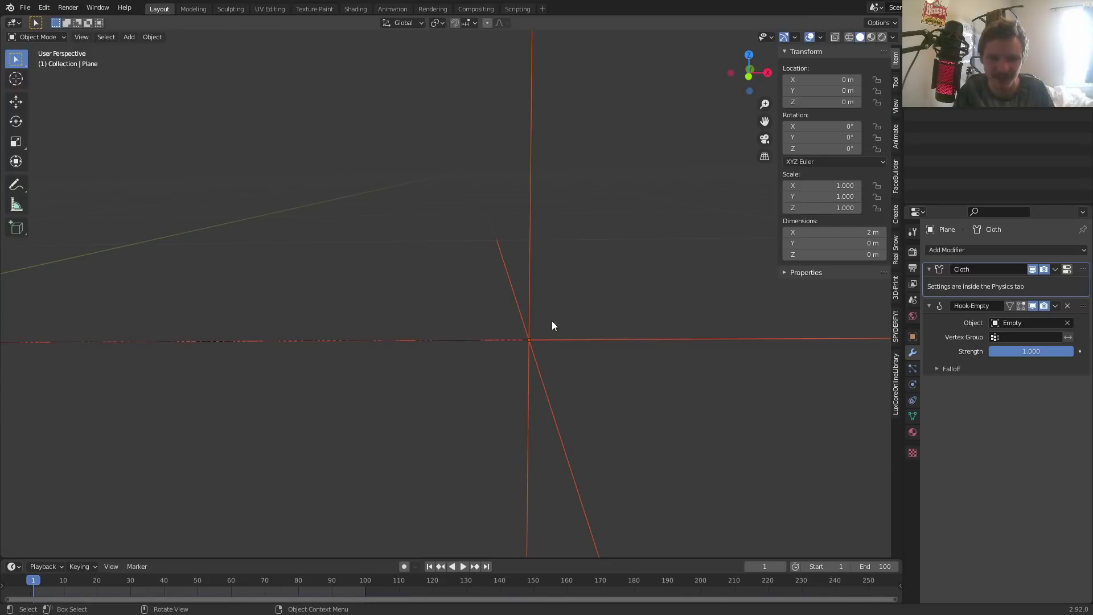
pyautogui.click(570, 338)
pyautogui.press('g')
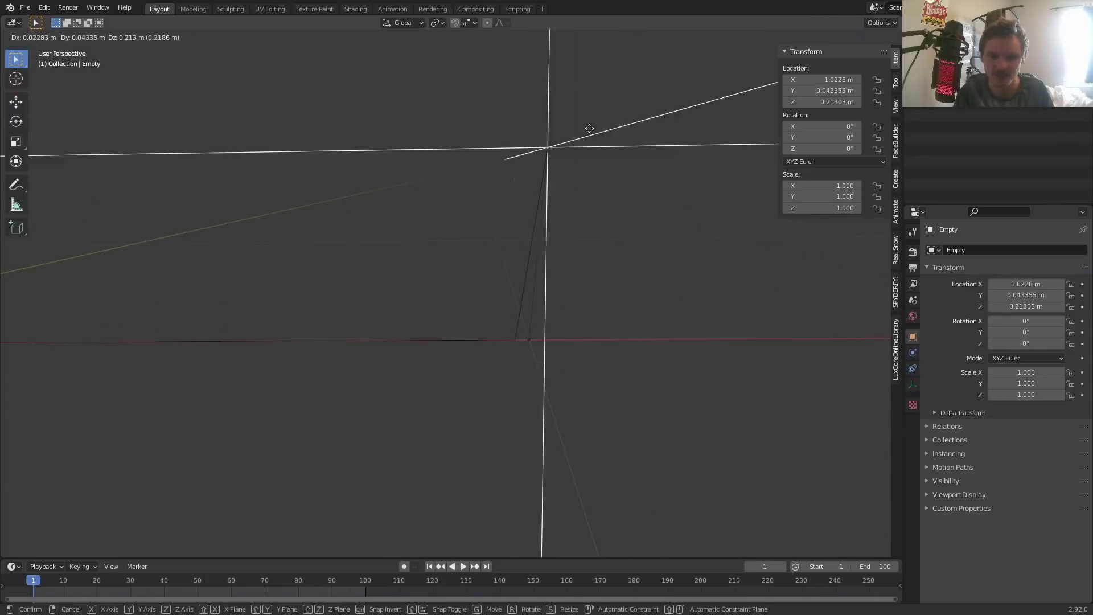
pyautogui.click(630, 162)
pyautogui.hotkey('ctrl', 'z')
# Insert a single keyframe on the Empty's Z location at frame 1
pyautogui.scroll(-4, 556, 231)
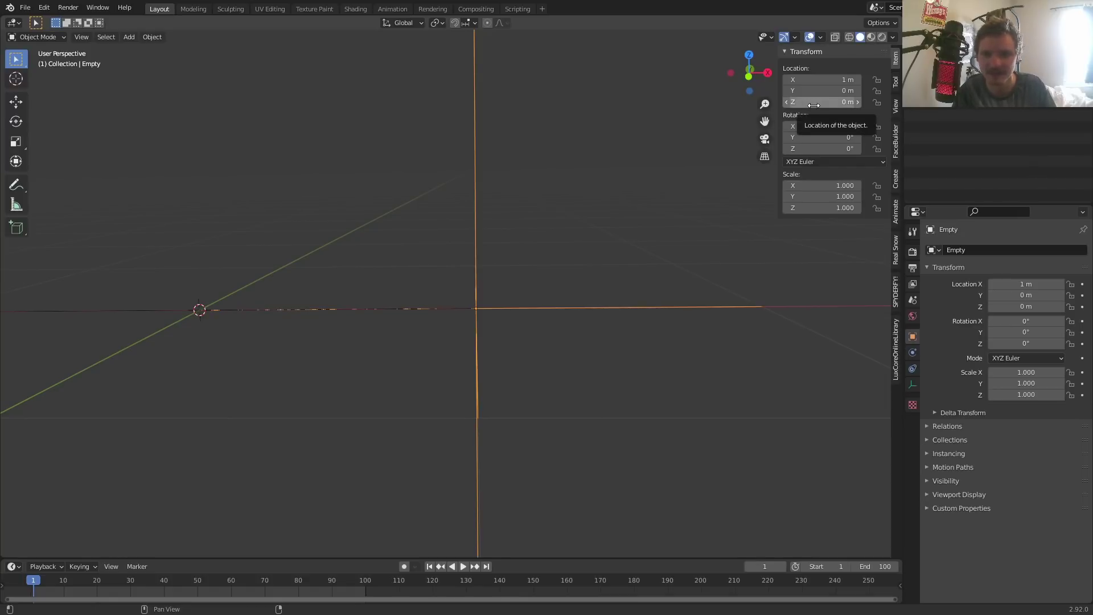
pyautogui.rightClick(813, 105)
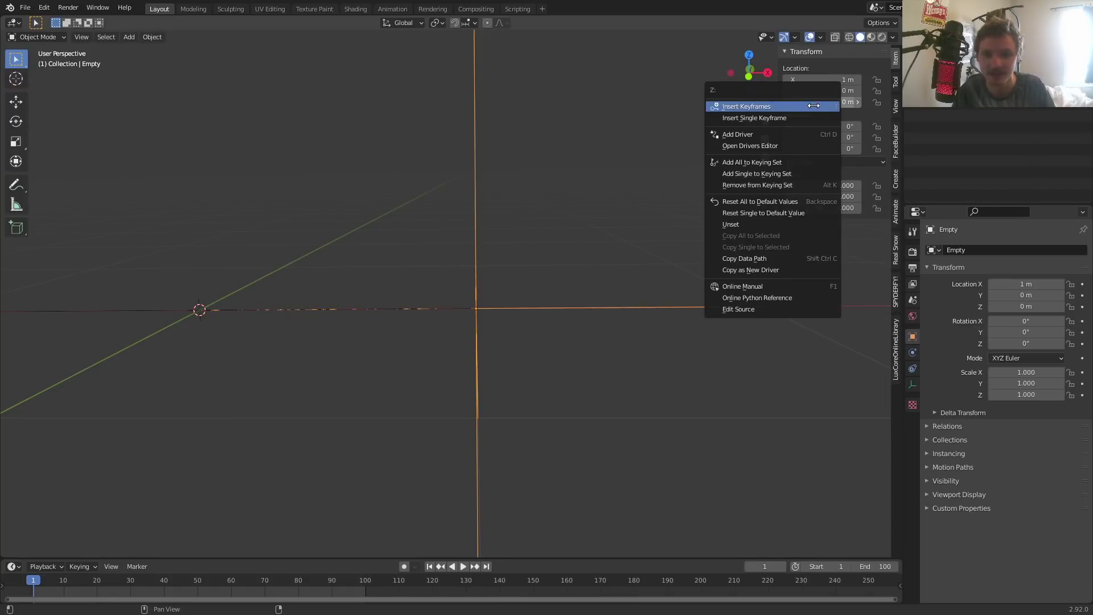
pyautogui.click(771, 118)
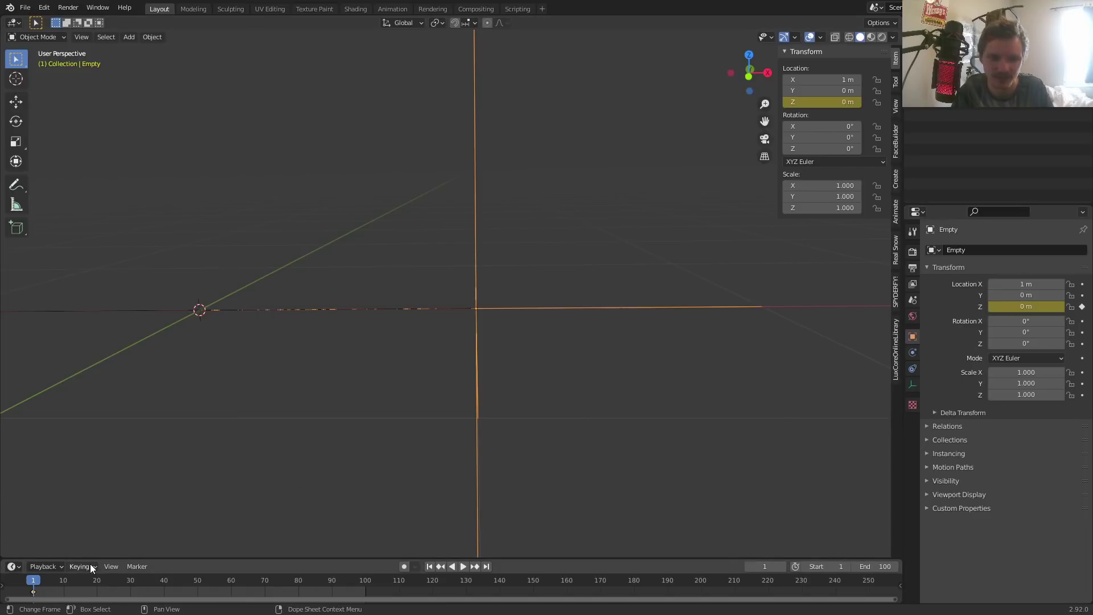
# Enlarge the timeline, switch it to the Graph Editor and select the Z Location curve
pyautogui.moveTo(86, 558); pyautogui.dragTo(98, 440)
pyautogui.click(16, 452)
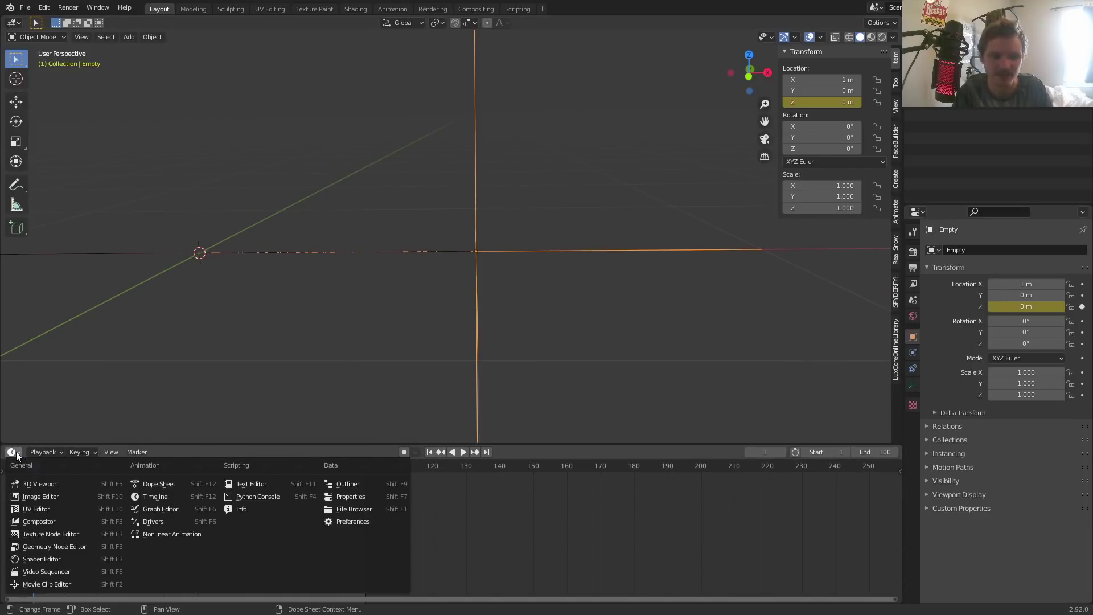
pyautogui.click(167, 513)
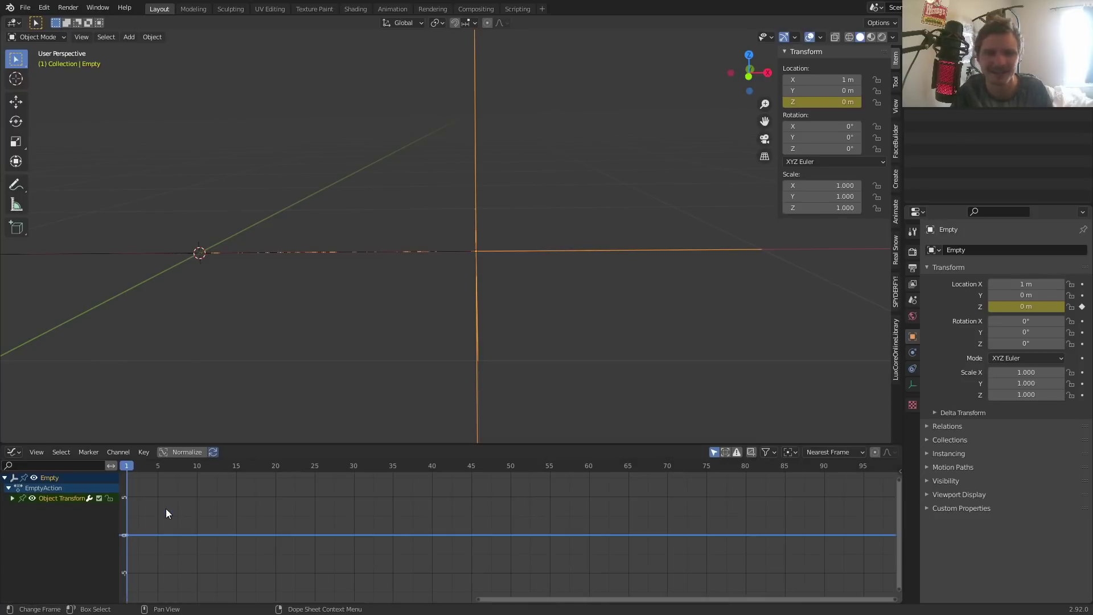
pyautogui.click(12, 499)
pyautogui.click(36, 509)
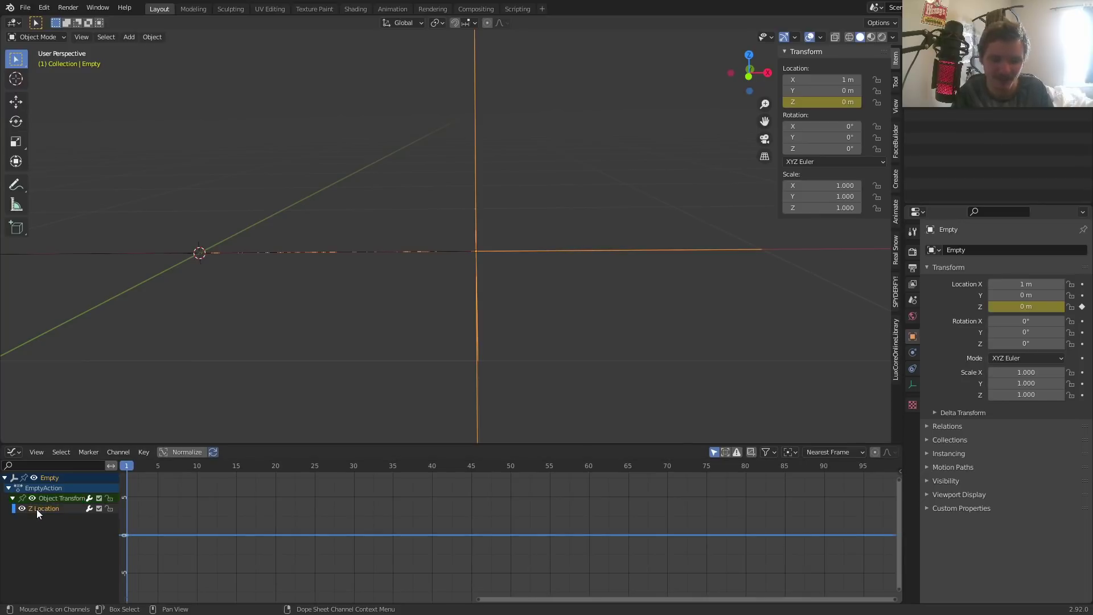
# Add a Noise modifier to the Z Location curve and preview it
pyautogui.press('n')
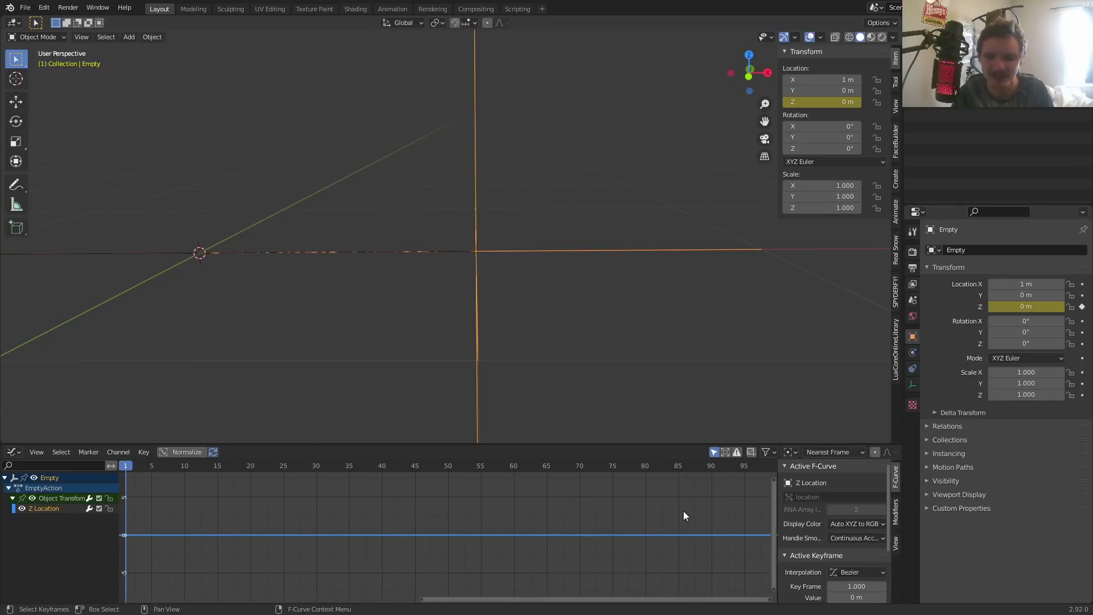
pyautogui.click(895, 512)
pyautogui.click(820, 483)
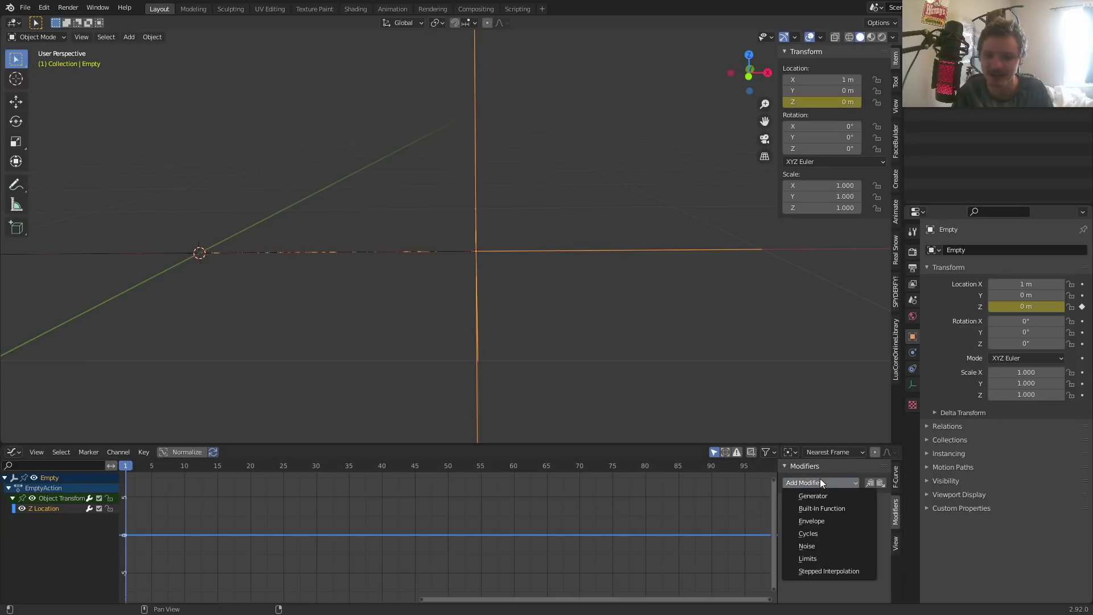
pyautogui.click(807, 547)
pyautogui.press('space')
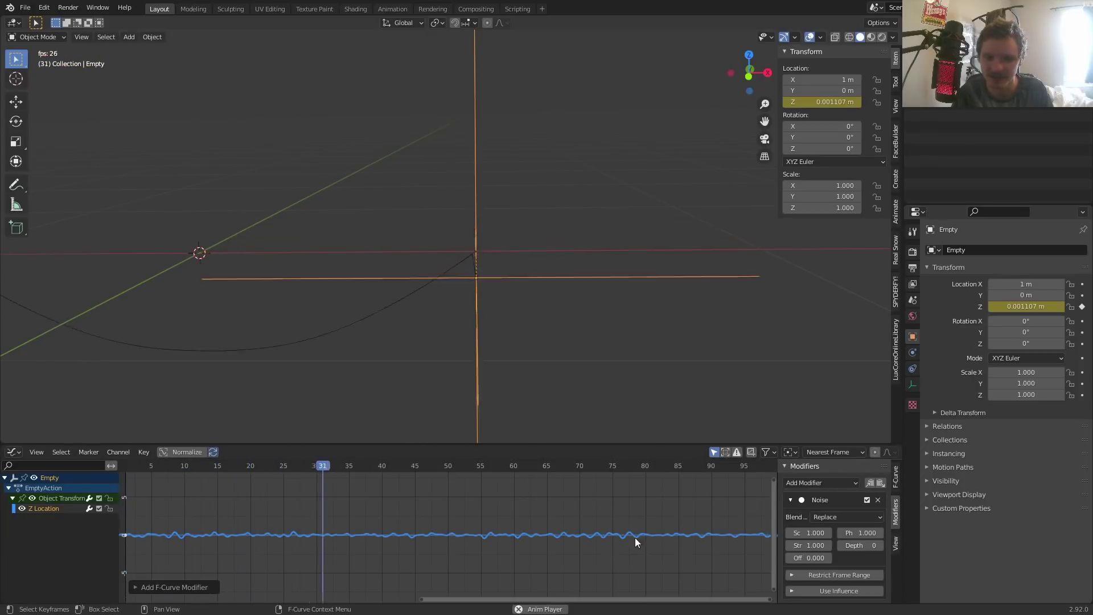
pyautogui.press('space')
# Set the noise Scale to 5 and Strength to 3, then replay the animation
pyautogui.click(814, 533)
pyautogui.write('5')
pyautogui.press('Return')
pyautogui.write('3')
pyautogui.press('Return')
pyautogui.hotkey('shift', 'Left')
pyautogui.press('space')
pyautogui.scroll(-6, 567, 408)
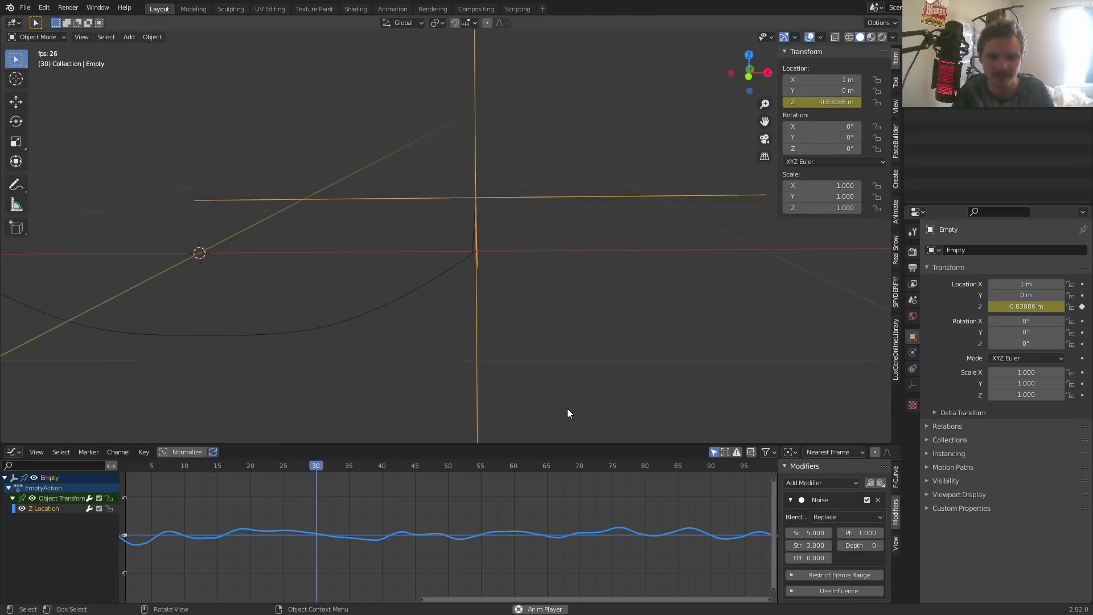
pyautogui.scroll(4, 443, 293)
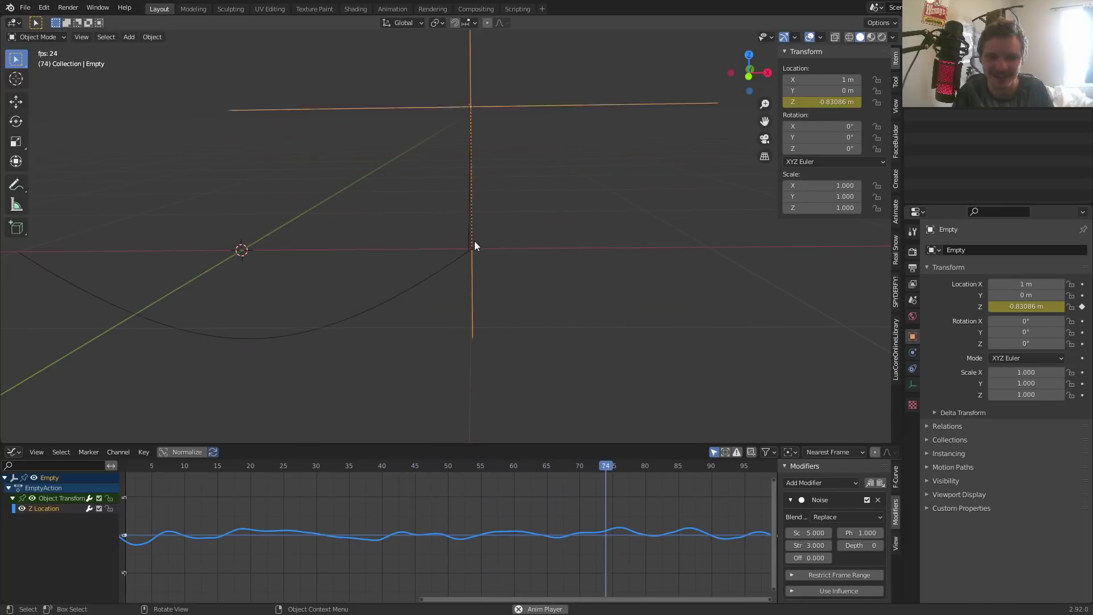
pyautogui.scroll(-3, 454, 252)
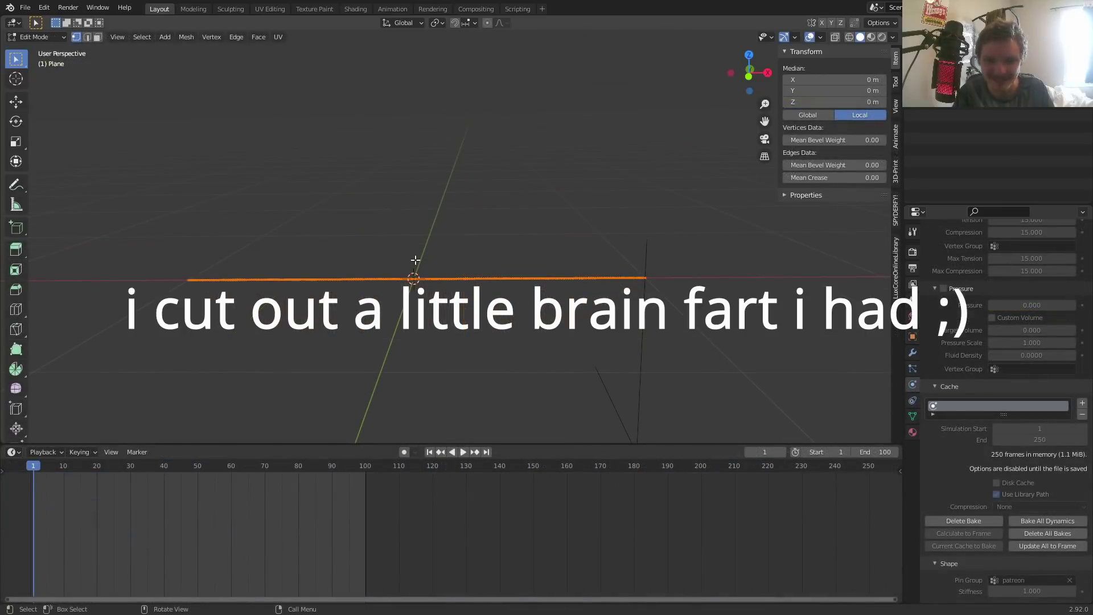
# Drag the Hook-Empty modifier above Cloth in the modifier stack and replay the simulation
pyautogui.press('space')
pyautogui.press('Tab')
pyautogui.click(913, 353)
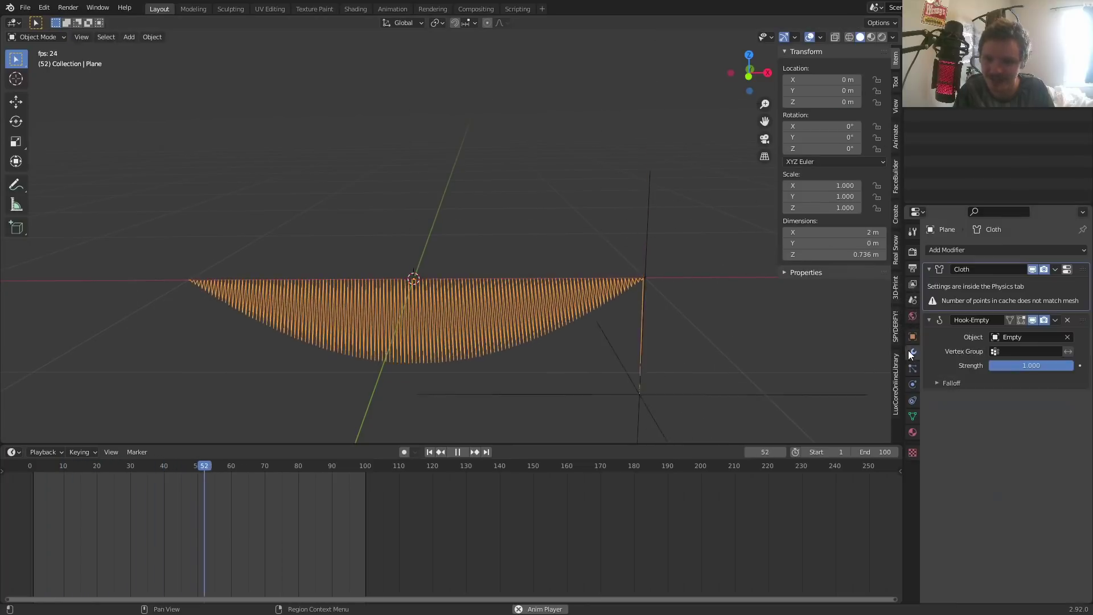
pyautogui.press('space')
pyautogui.moveTo(1082, 320); pyautogui.dragTo(1082, 269)
pyautogui.hotkey('shift', 'Left')
pyautogui.press('space')
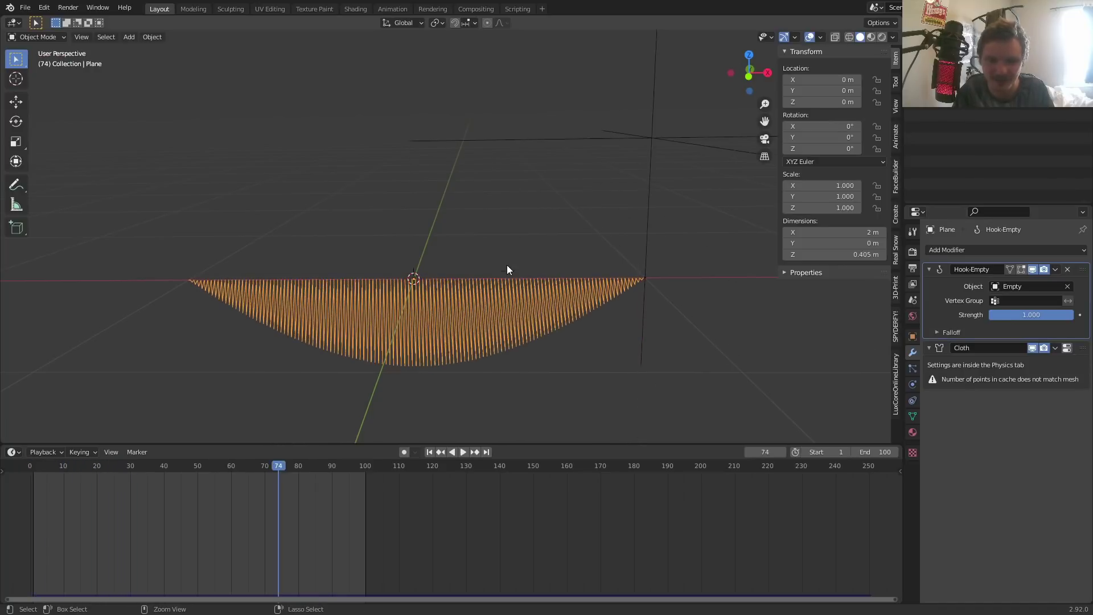
pyautogui.hotkey('ctrl', 'z')
pyautogui.press('Tab')
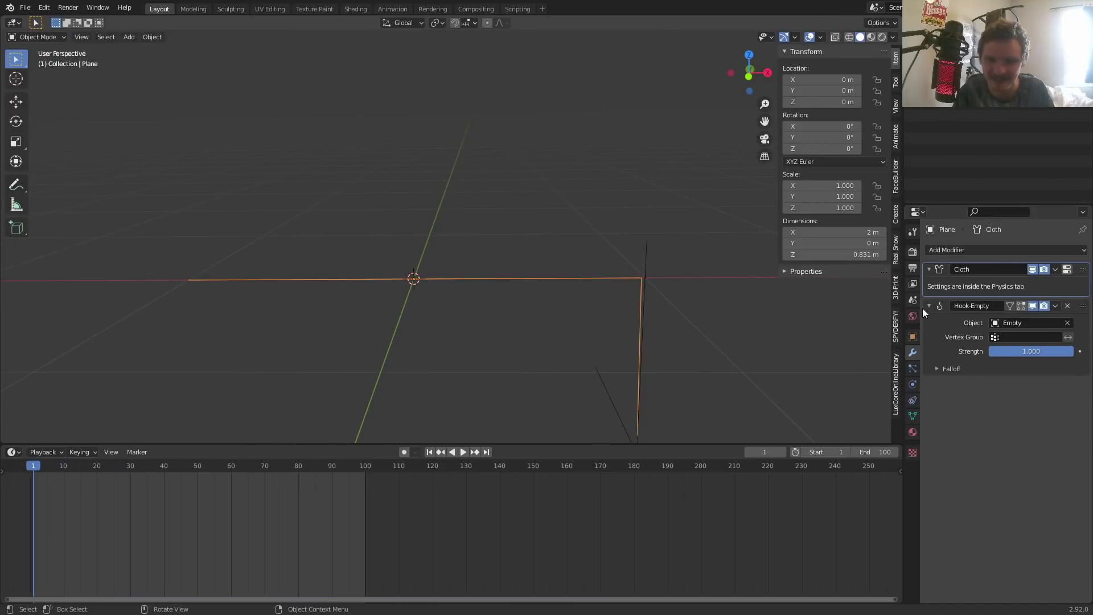
pyautogui.moveTo(1082, 305); pyautogui.dragTo(1082, 268)
# Delete the rope's cloth bake in the Physics cache and re-simulate it
pyautogui.press('space')
pyautogui.click(913, 384)
pyautogui.scroll(-15, 993, 511)
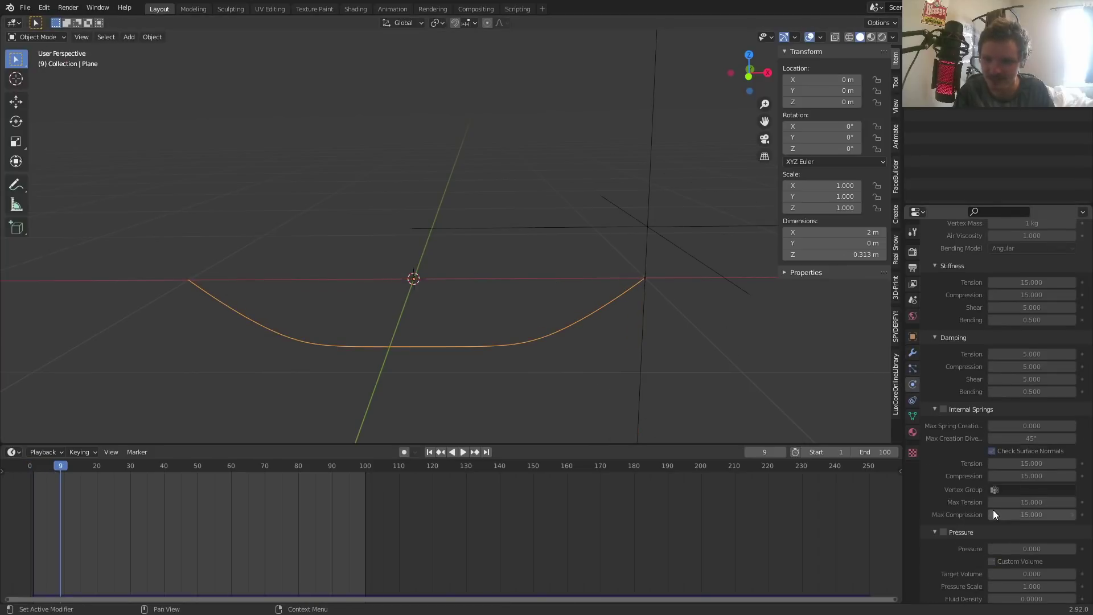
pyautogui.scroll(-5, 994, 510)
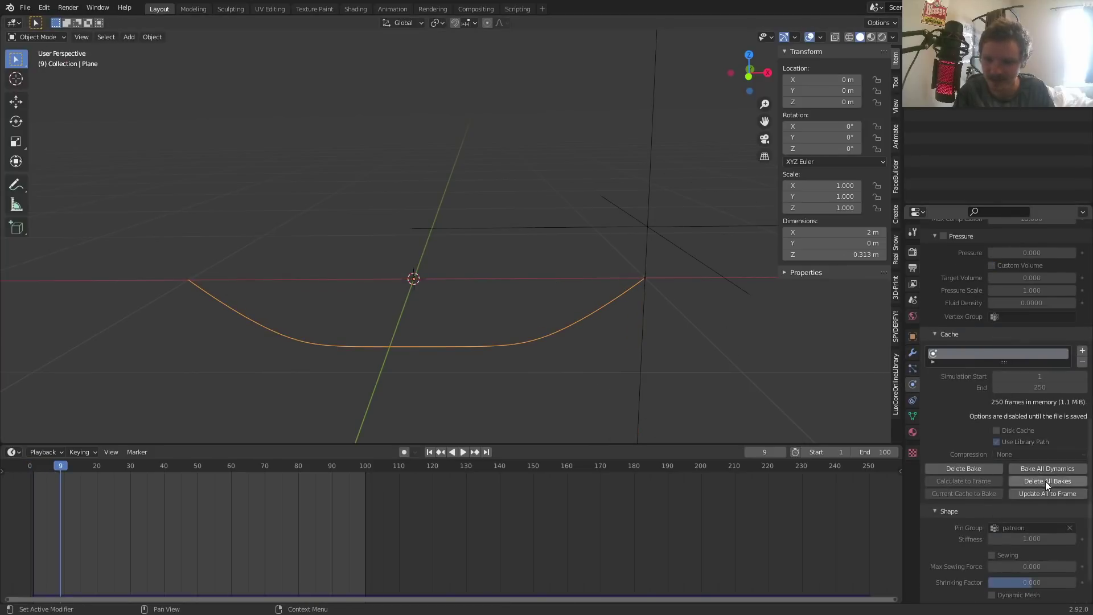
pyautogui.click(970, 466)
pyautogui.press('space')
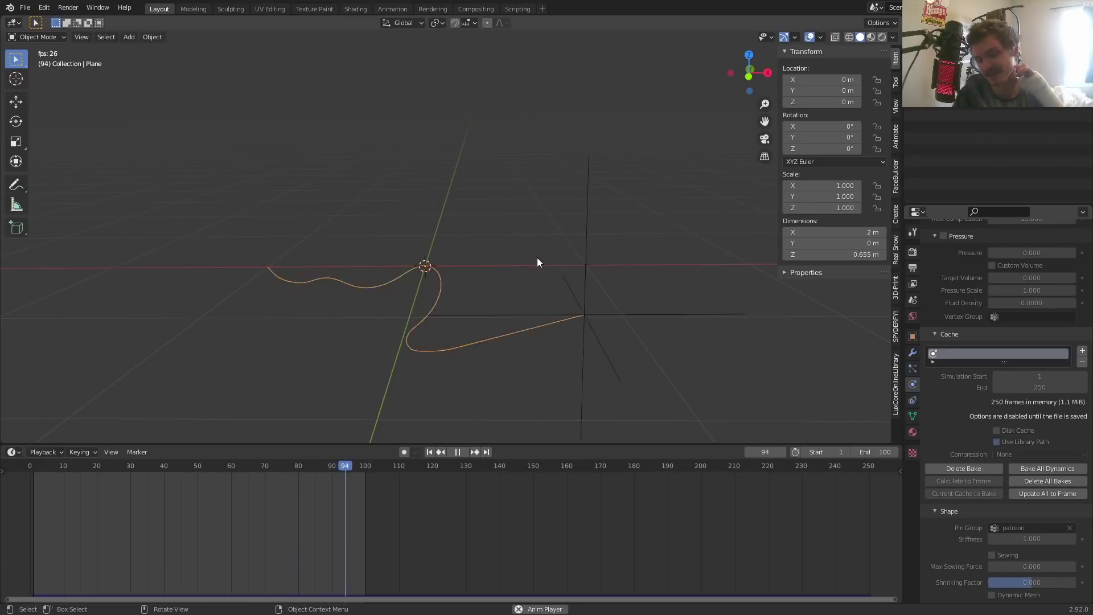
# Stop playback and request a new General file with Ctrl+N
pyautogui.click(913, 354)
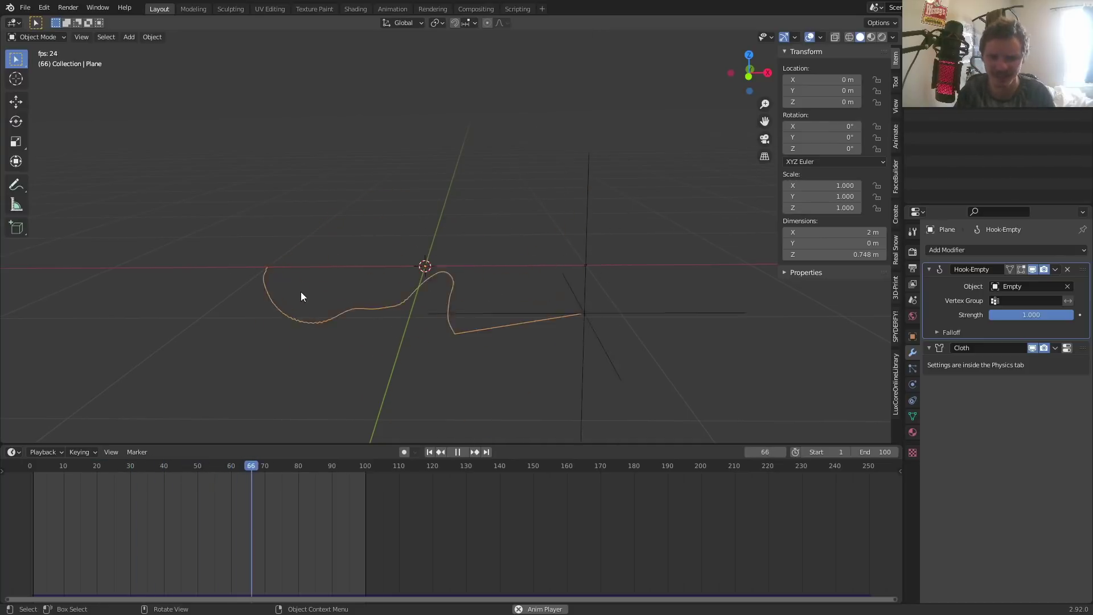
pyautogui.press('space')
pyautogui.hotkey('ctrl', 'n')
# Discard unsaved changes, load the default cube scene, and exit fullscreen
pyautogui.click(402, 261)
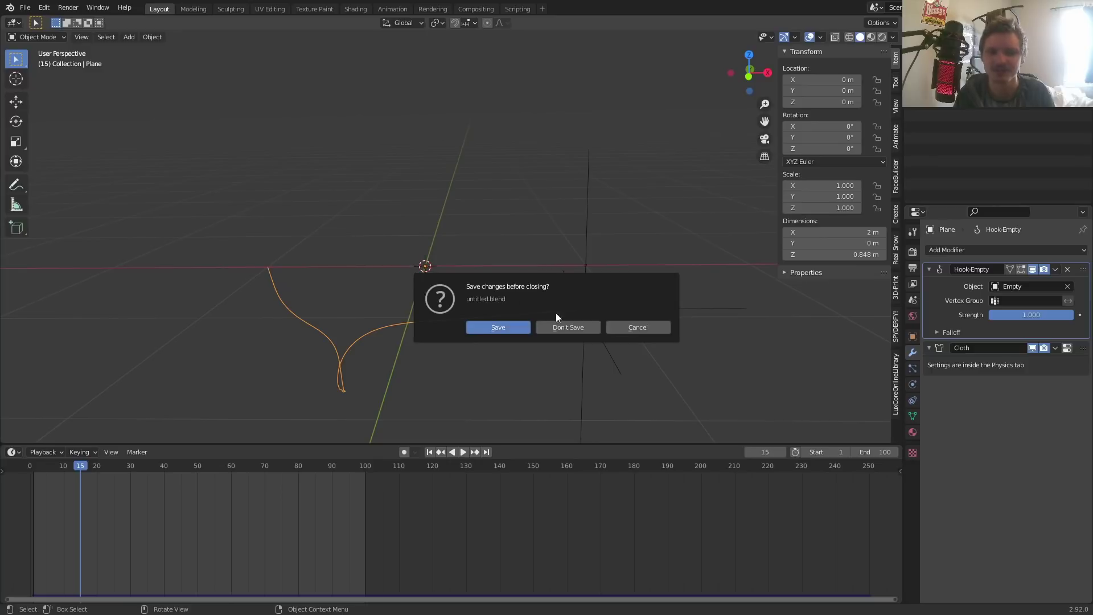
pyautogui.click(583, 324)
pyautogui.press('F3')
pyautogui.click(584, 157)
# Preview the webcam fingertip video from the desktop in Movies & TV, then close it
pyautogui.click(1023, 6)
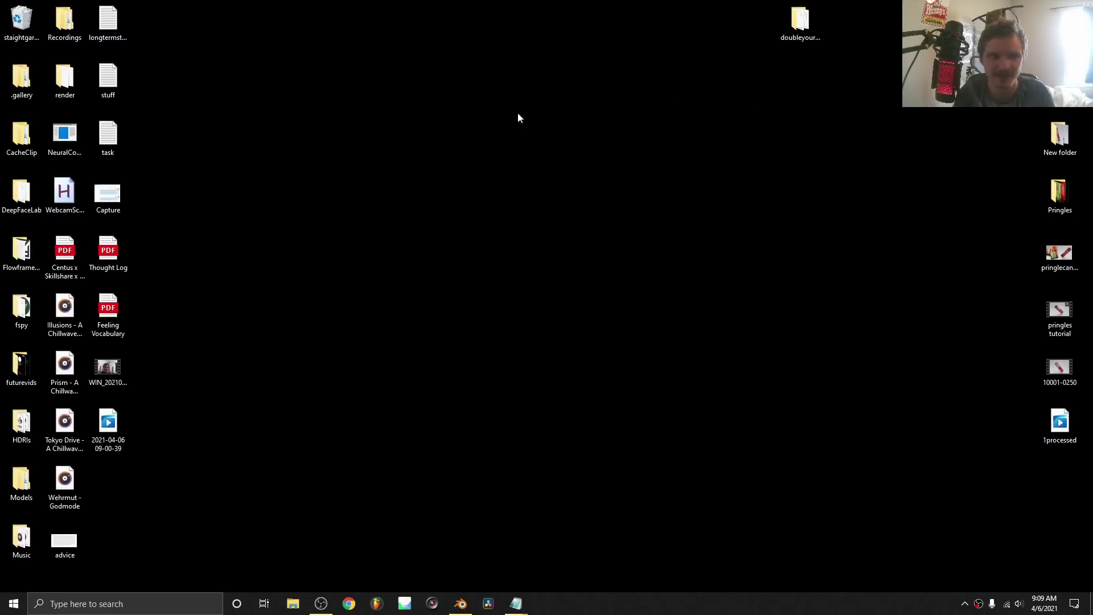
pyautogui.moveTo(519, 239); pyautogui.dragTo(532, 210)
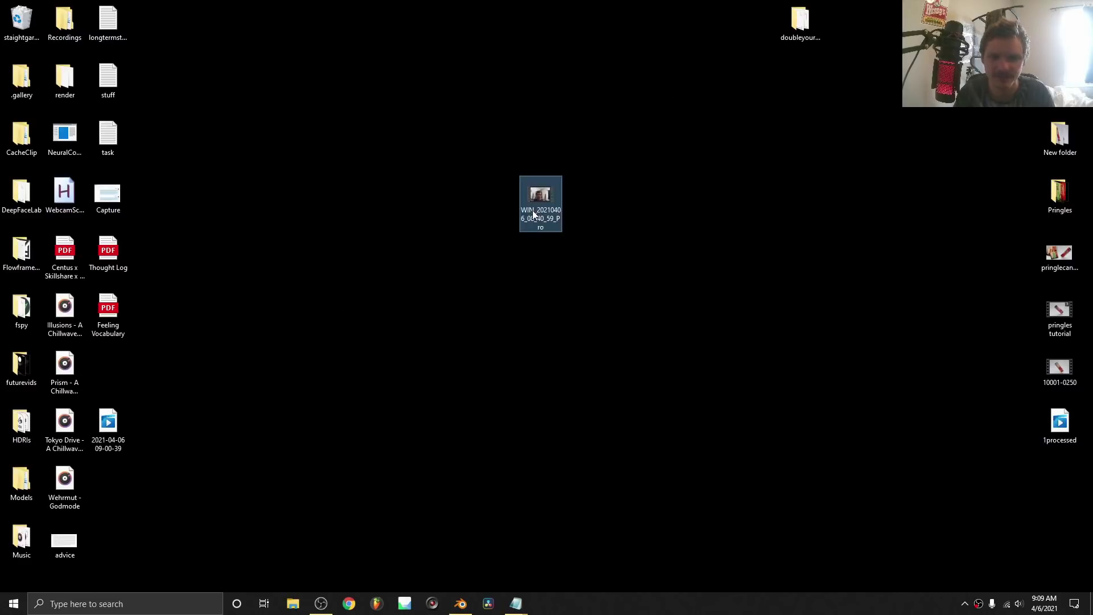
pyautogui.doubleClick(538, 196)
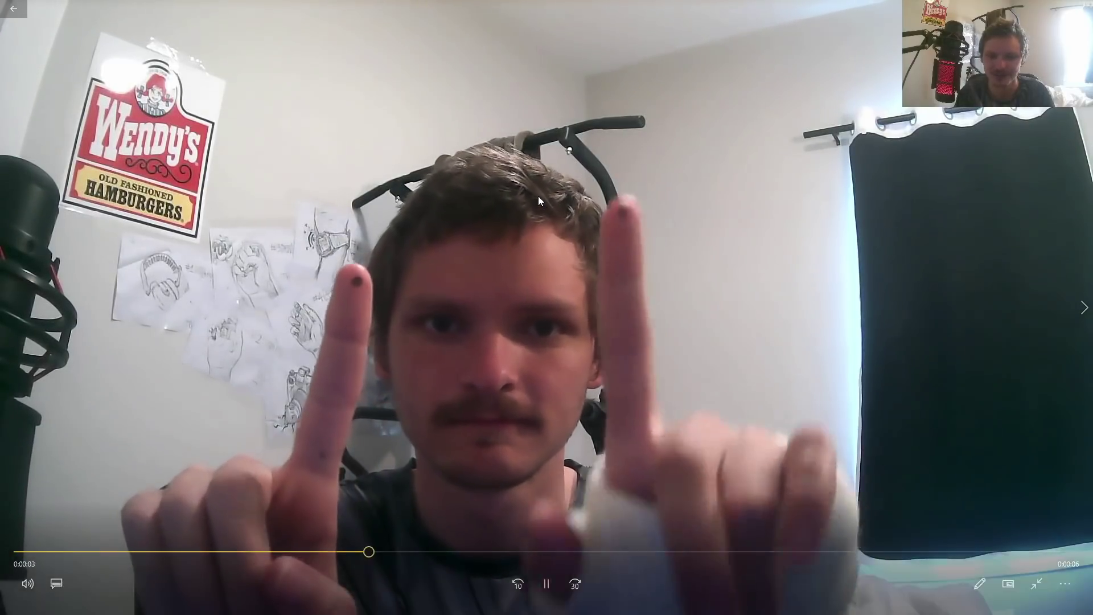
pyautogui.click(1080, 9)
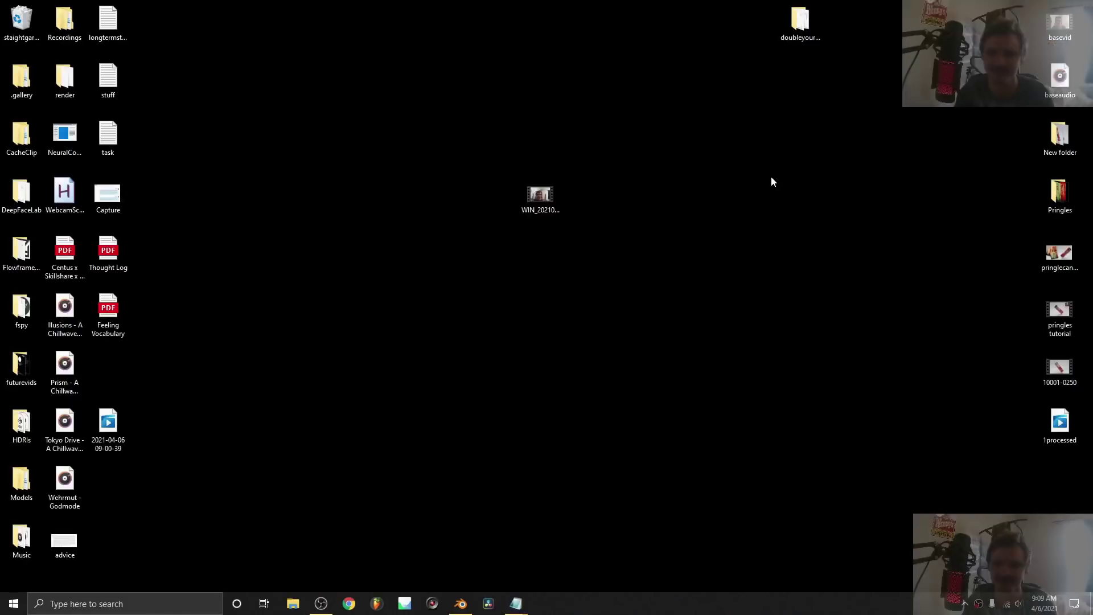
# Turn the viewport into a Movie Clip Editor and load the webcam video, fitted to view
pyautogui.click(460, 602)
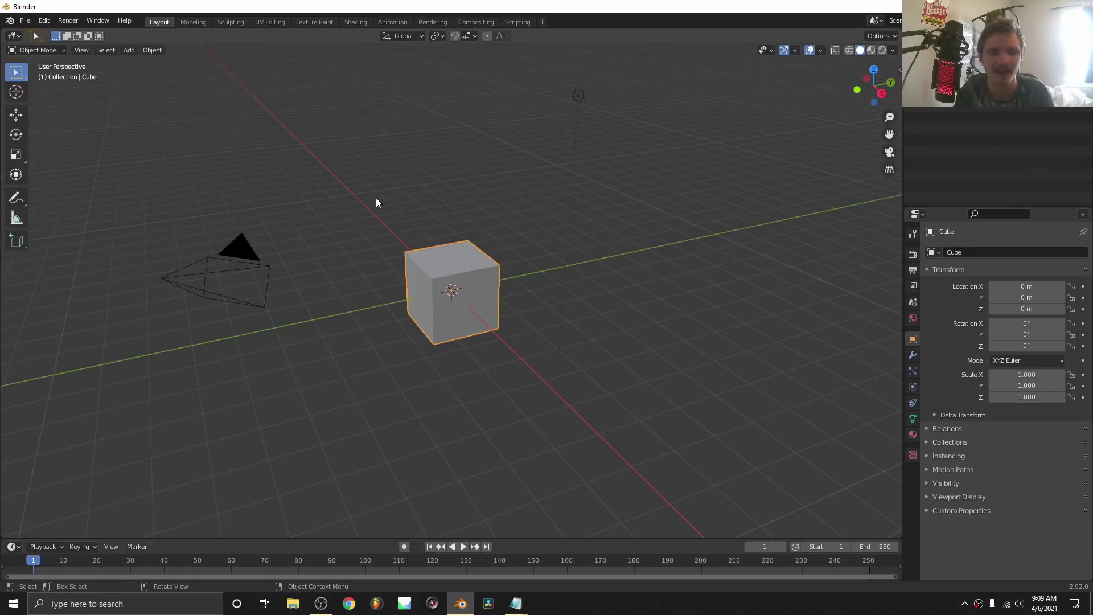
pyautogui.click(13, 36)
pyautogui.click(77, 168)
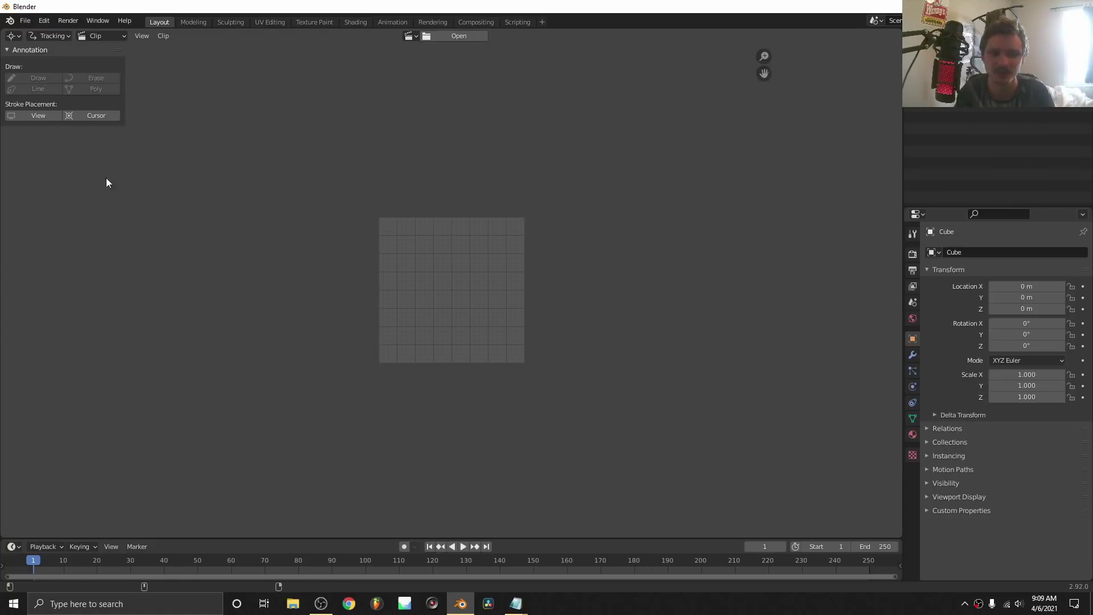
pyautogui.moveTo(353, 4); pyautogui.dragTo(517, 265)
pyautogui.moveTo(574, 432); pyautogui.dragTo(575, 433)
pyautogui.doubleClick(582, 268)
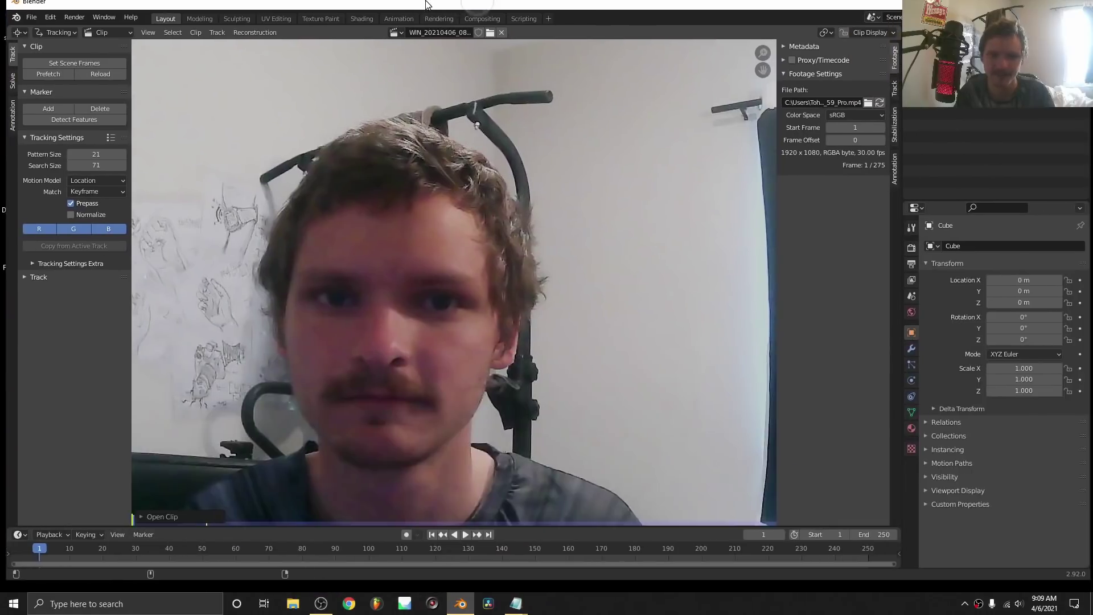
pyautogui.press('f')
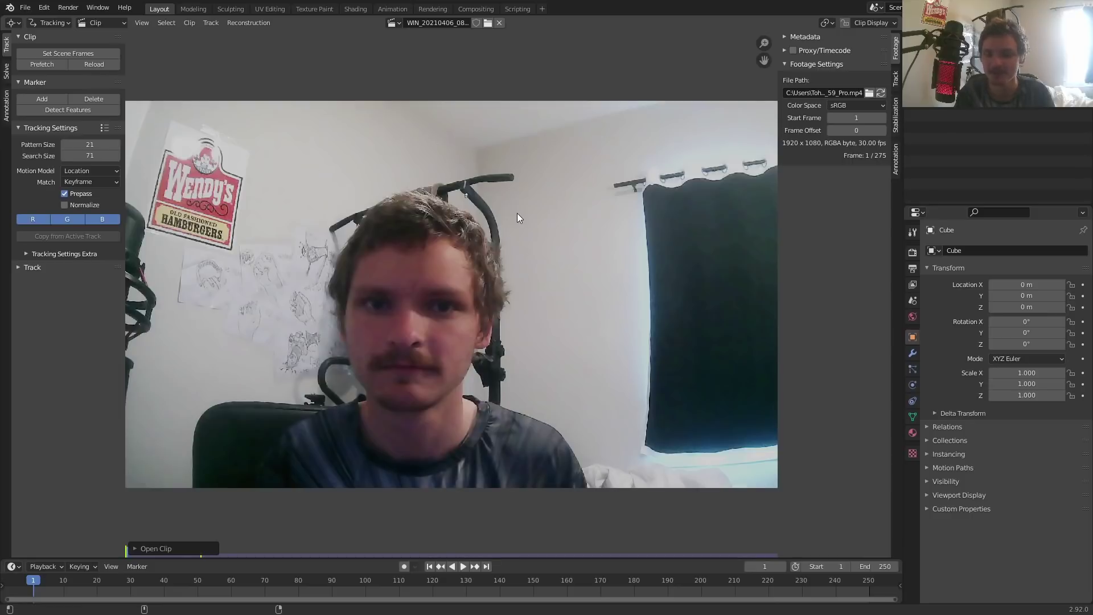
# Set the Color Management view transform to Standard
pyautogui.click(912, 252)
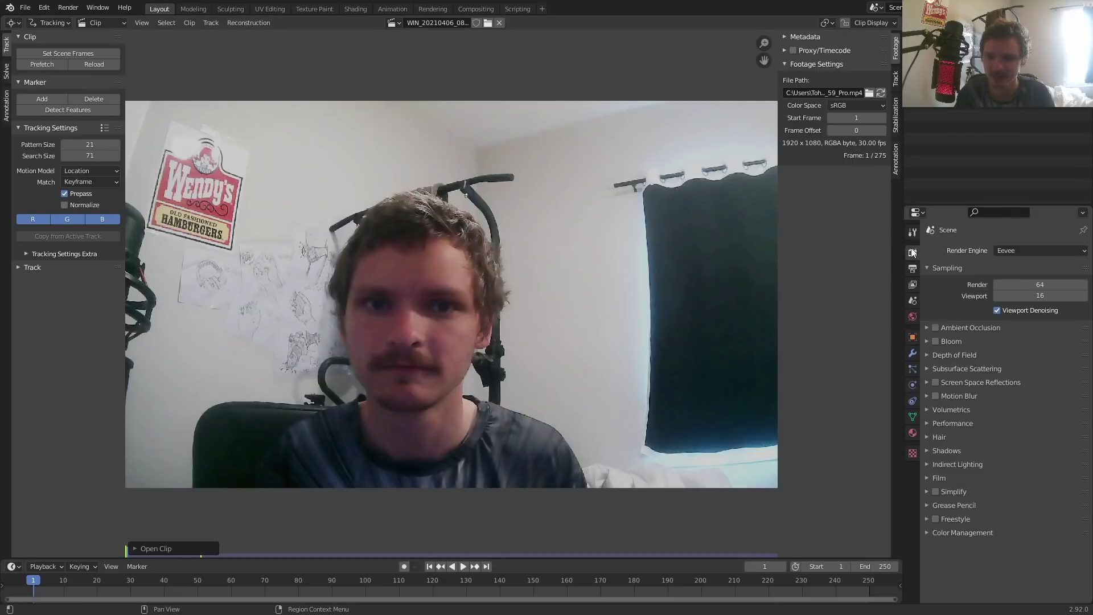
pyautogui.click(962, 532)
pyautogui.click(1024, 567)
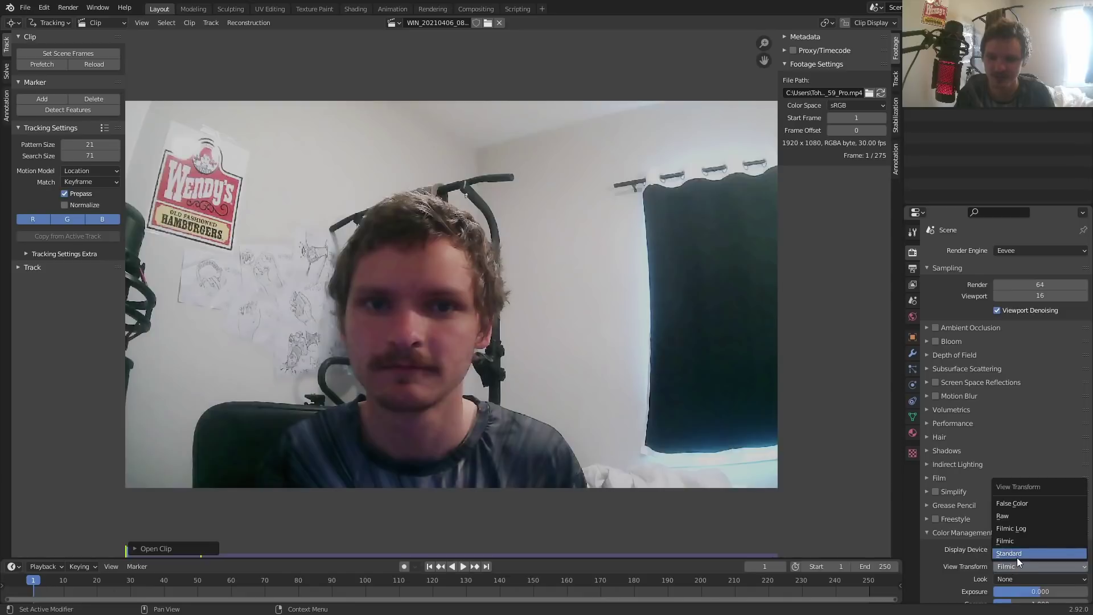
pyautogui.click(1017, 558)
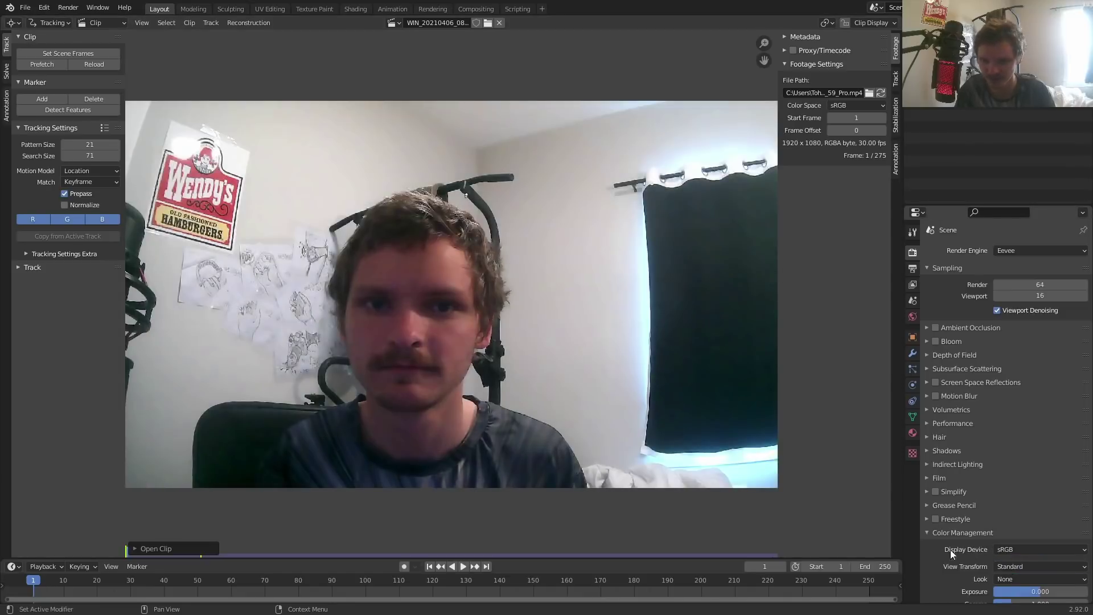
pyautogui.hotkey('ctrl', 'z')
pyautogui.click(1002, 566)
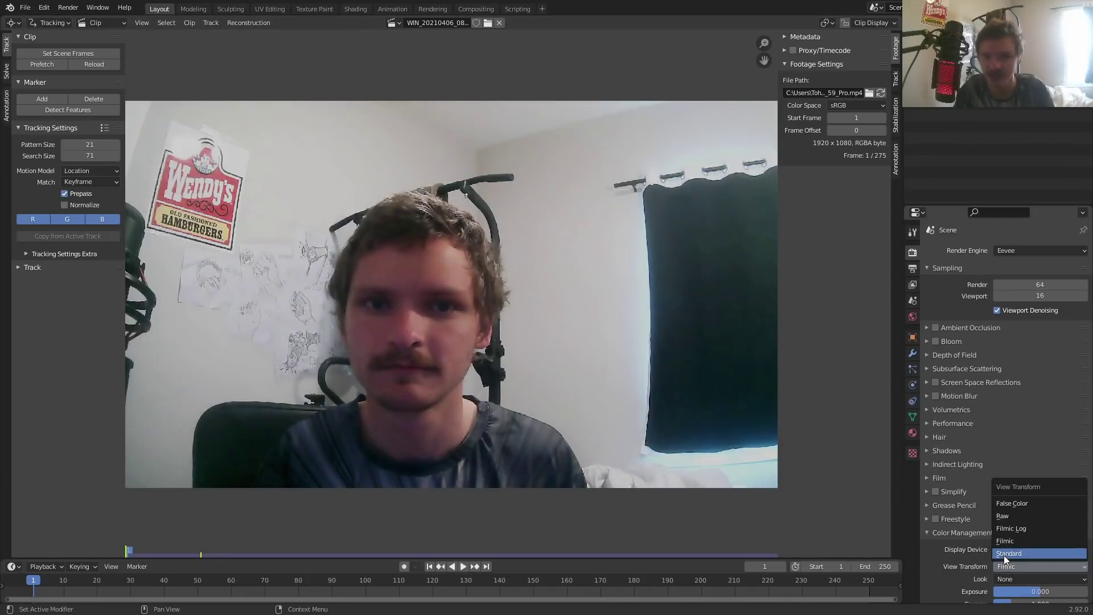
pyautogui.click(1004, 554)
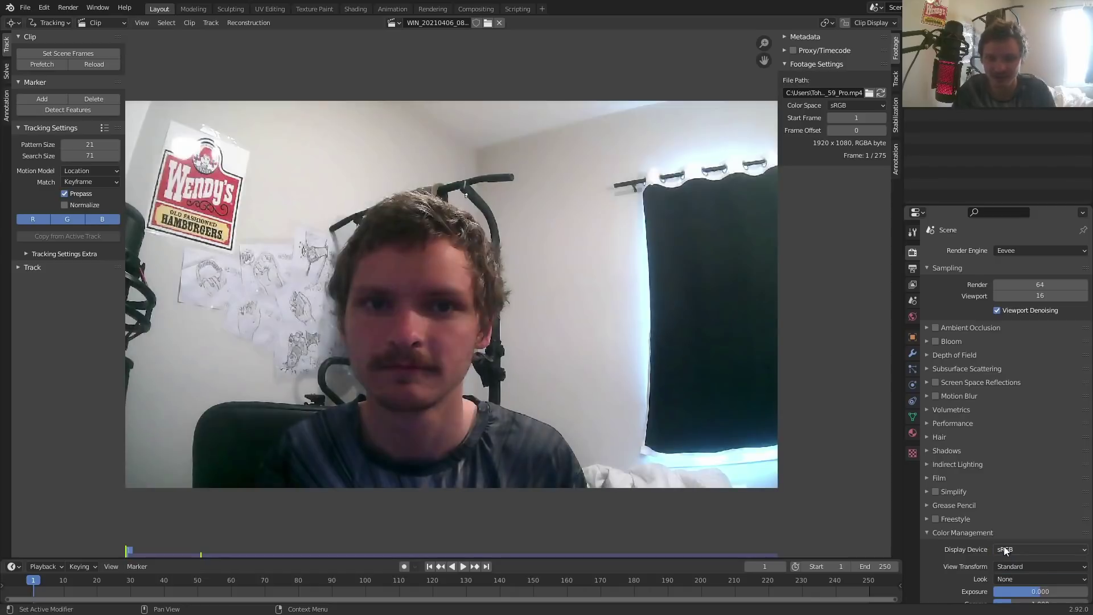
pyautogui.click(913, 268)
# Set the scene frame rate to 30 fps and play the clip from its first frame
pyautogui.click(1021, 391)
pyautogui.click(1020, 445)
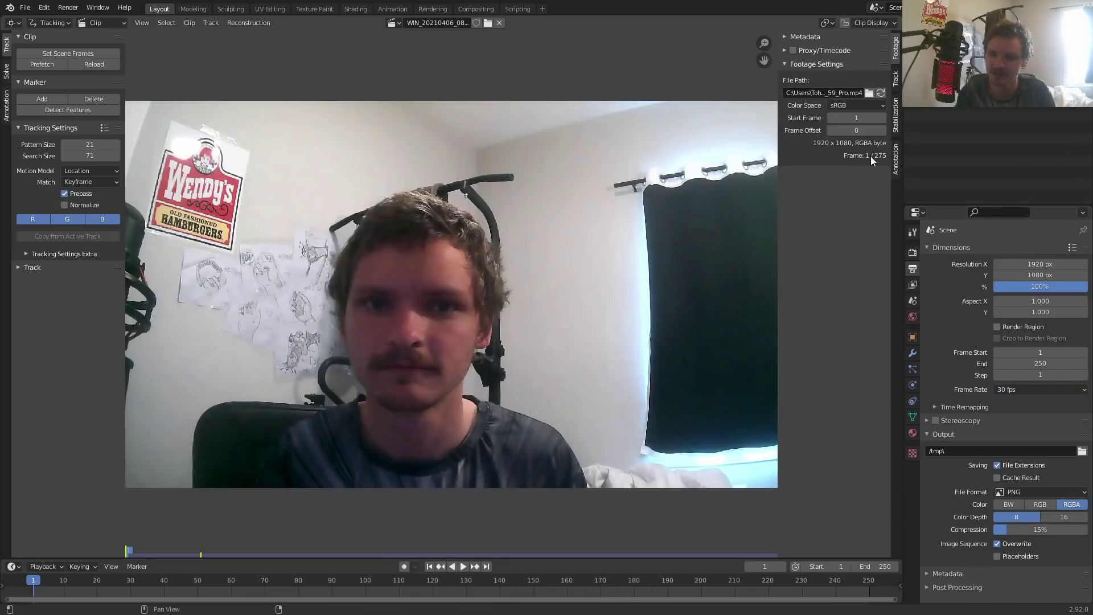
pyautogui.moveTo(778, 140); pyautogui.dragTo(746, 139)
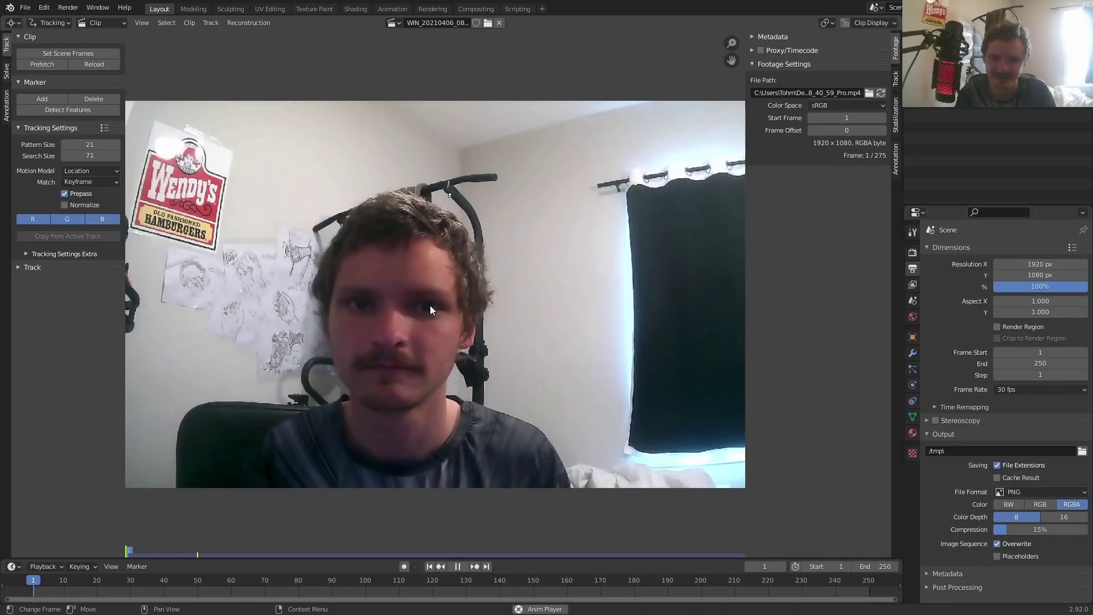
pyautogui.press('space')
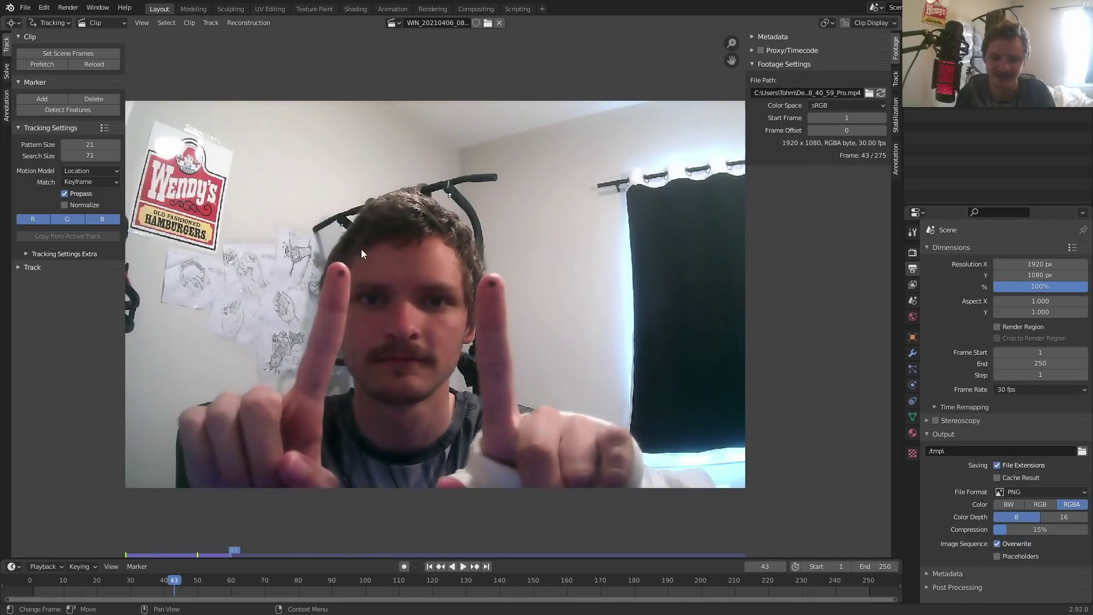
pyautogui.hotkey('shift', 'Left')
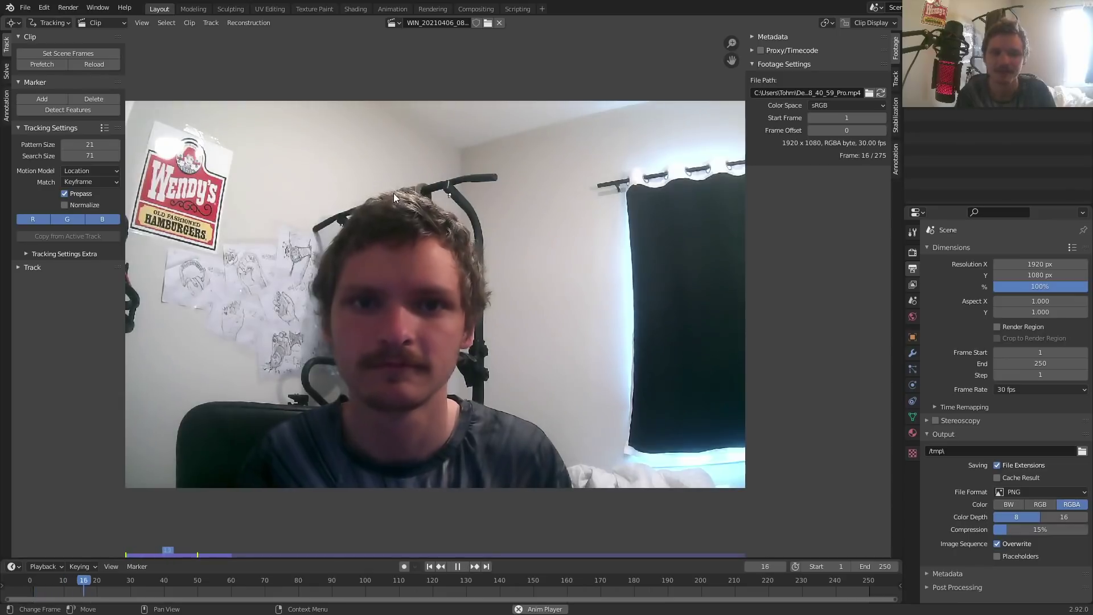
pyautogui.press('space')
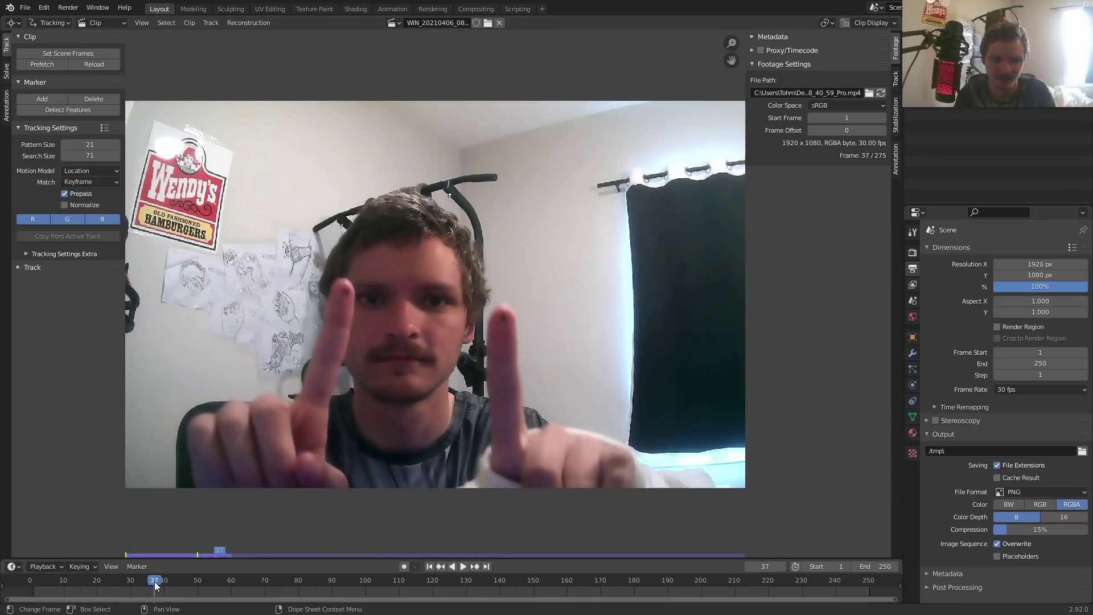
# Set the timeline start frame to 40, scrub ahead, then play from frame 40
pyautogui.moveTo(155, 582); pyautogui.dragTo(163, 580)
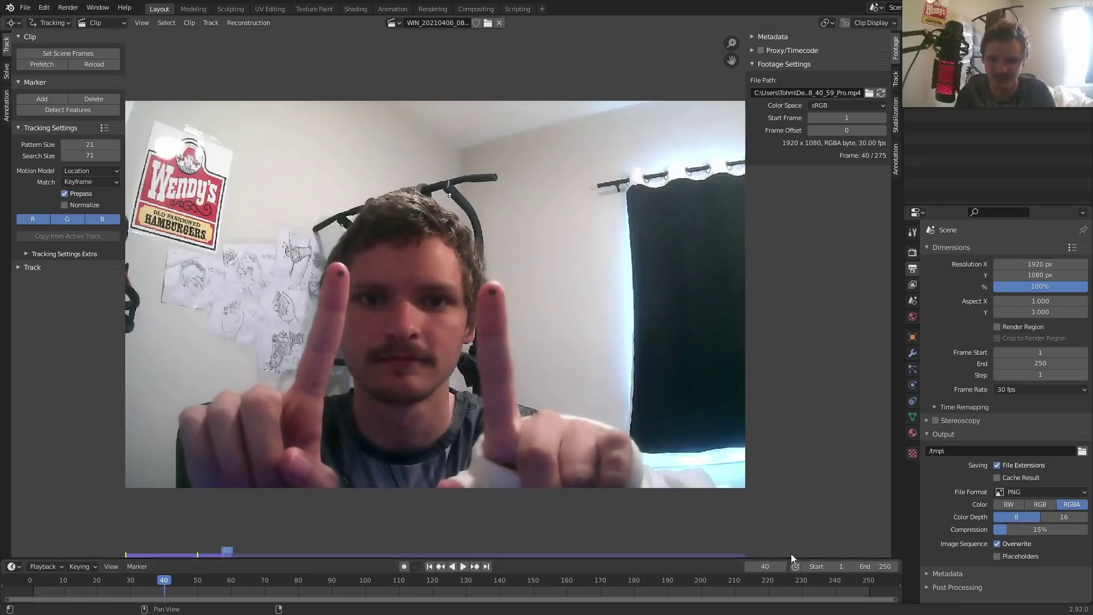
pyautogui.write('40')
pyautogui.press('Return')
pyautogui.moveTo(211, 576); pyautogui.dragTo(338, 579)
pyautogui.click(398, 579)
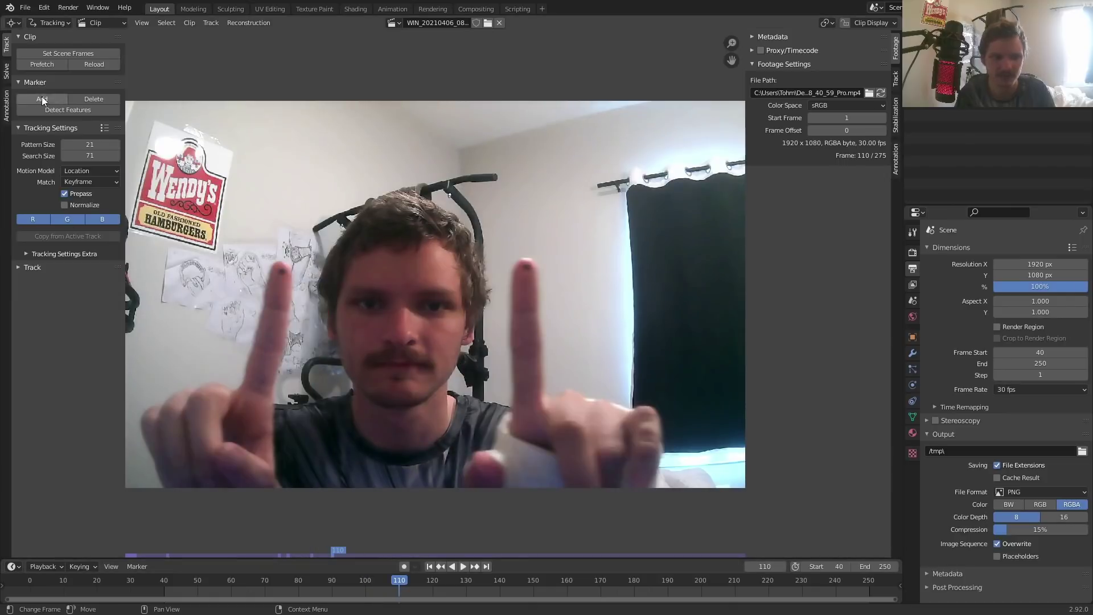
pyautogui.hotkey('shift', 'Left')
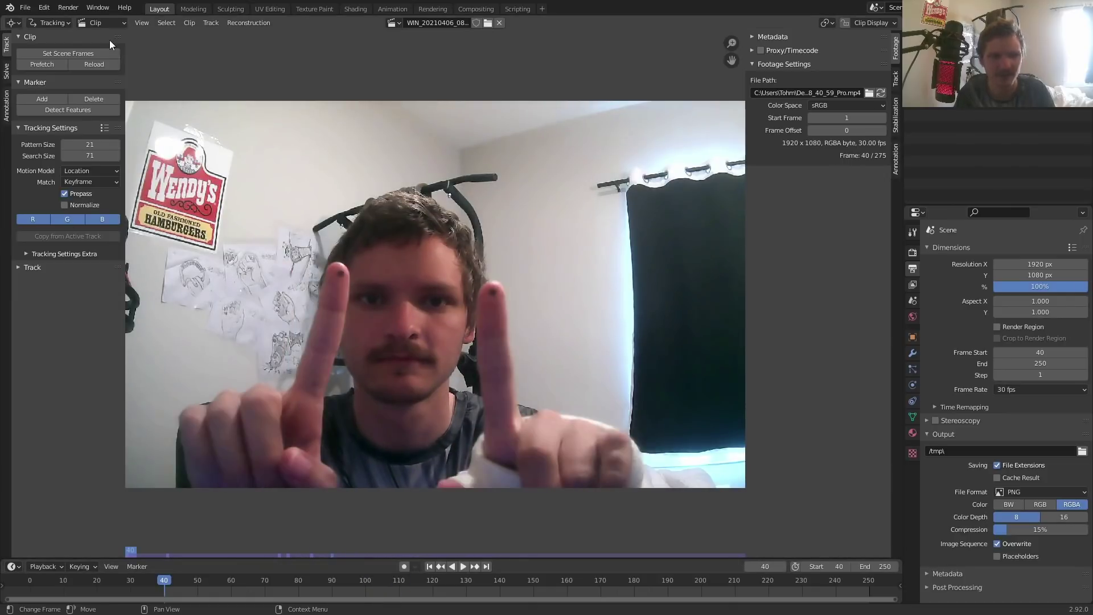
pyautogui.click(36, 64)
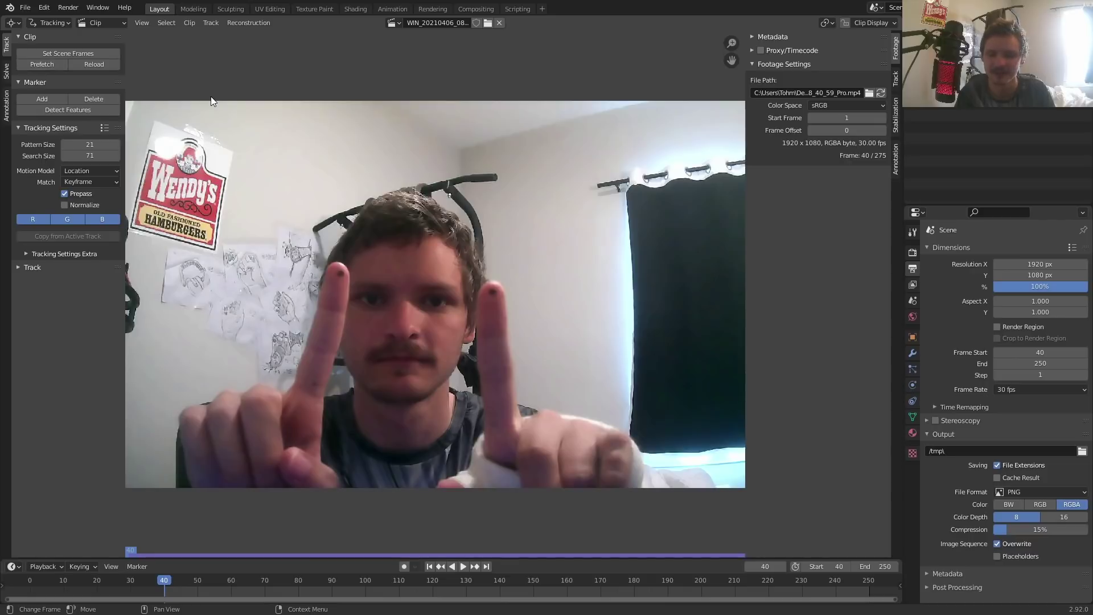
pyautogui.press('space')
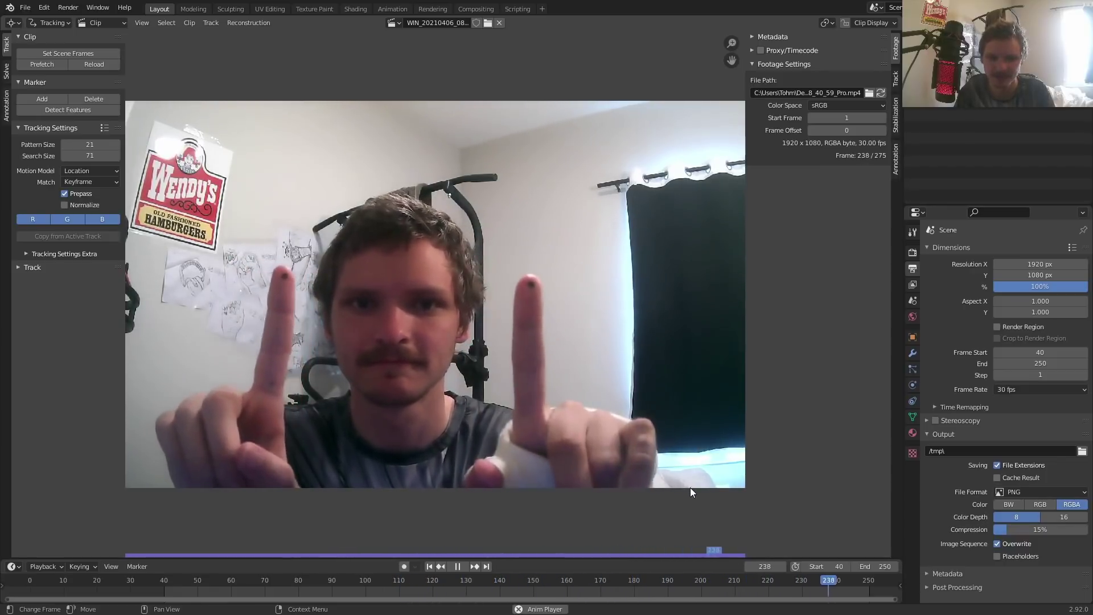
# Set the end frame to 235 and play back the trimmed 40–235 range
pyautogui.click(852, 581)
pyautogui.moveTo(852, 581); pyautogui.dragTo(828, 580)
pyautogui.press('space')
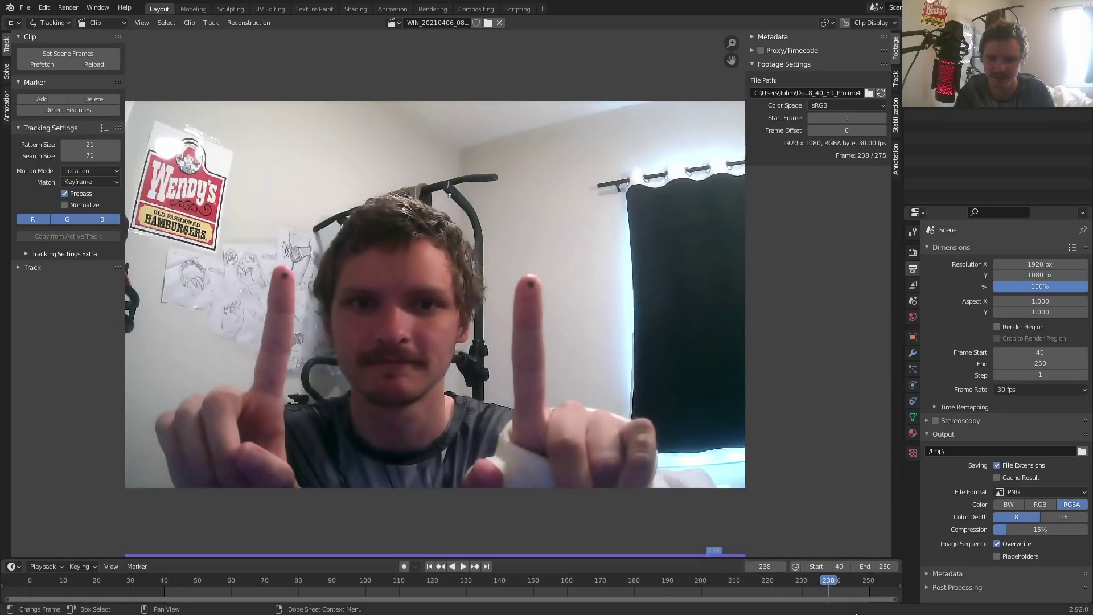
pyautogui.click(876, 566)
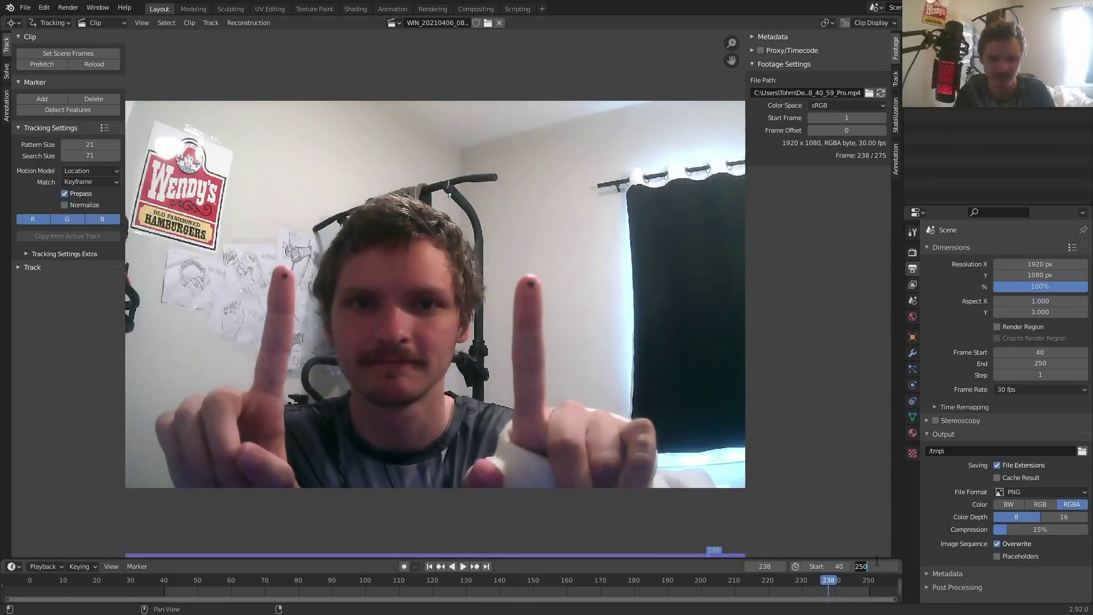
pyautogui.write('235')
pyautogui.press('Return')
pyautogui.press('space')
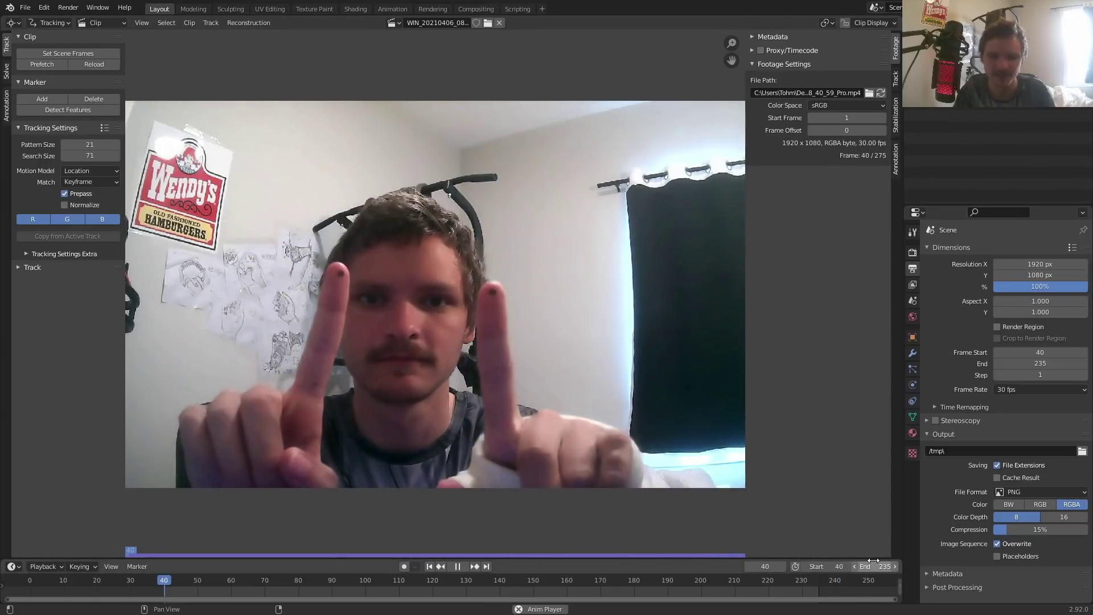
pyautogui.press('Escape')
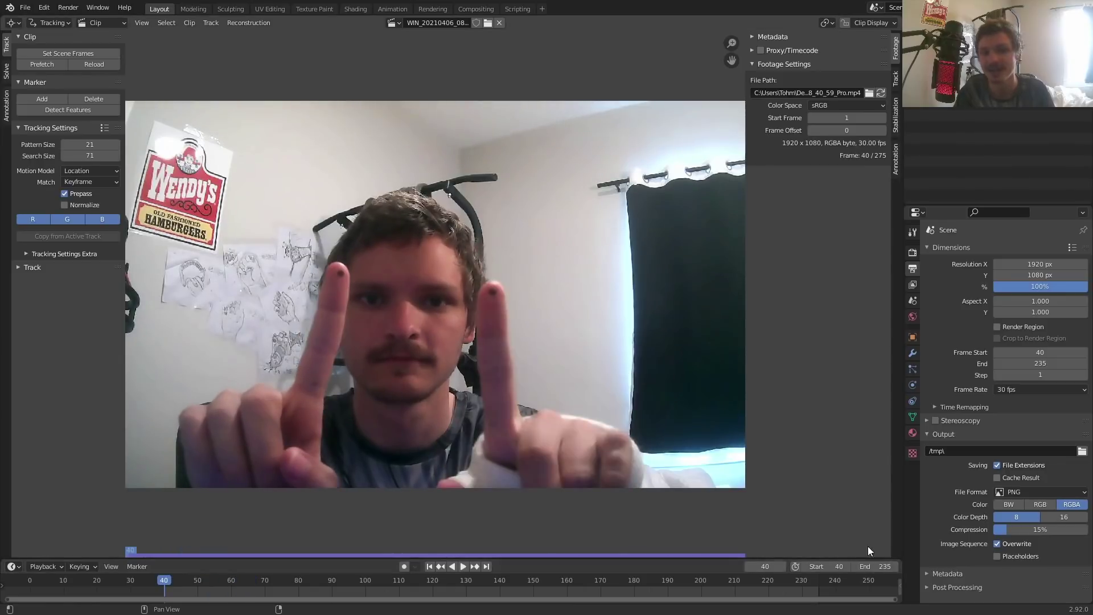
pyautogui.scroll(8, 360, 360)
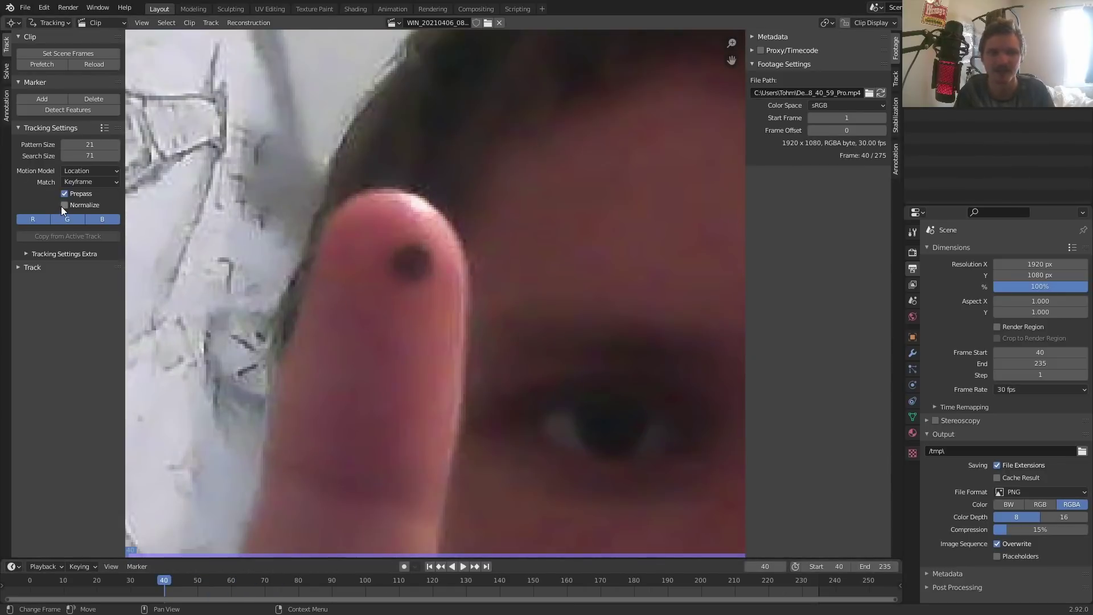
# Tick Normalize and set Match to Previous frame in the tracking settings
pyautogui.click(64, 205)
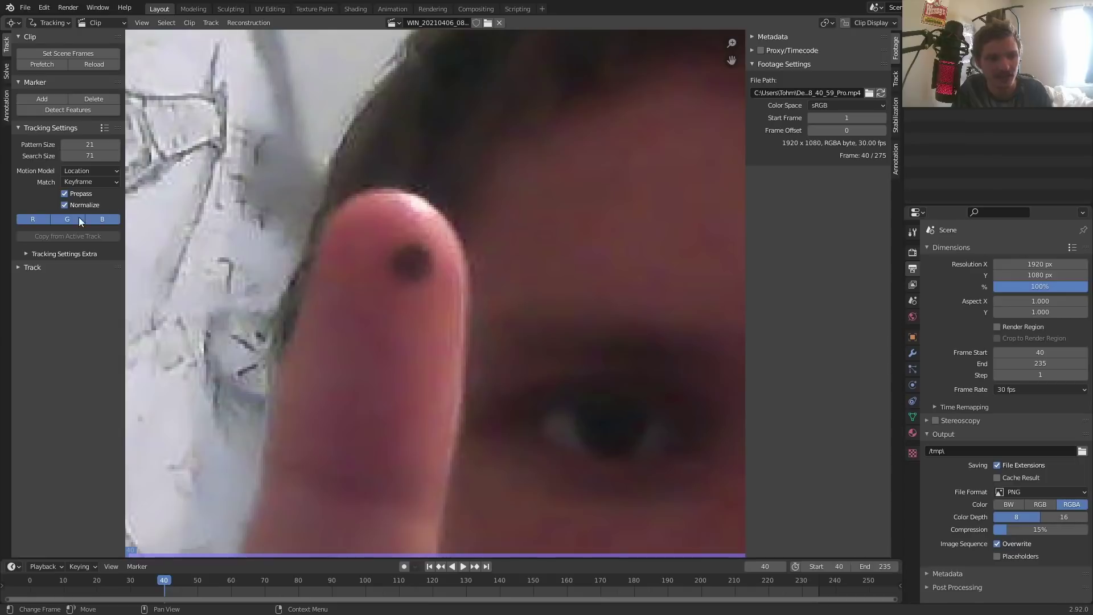
pyautogui.click(29, 264)
pyautogui.click(30, 264)
pyautogui.click(29, 262)
pyautogui.click(29, 264)
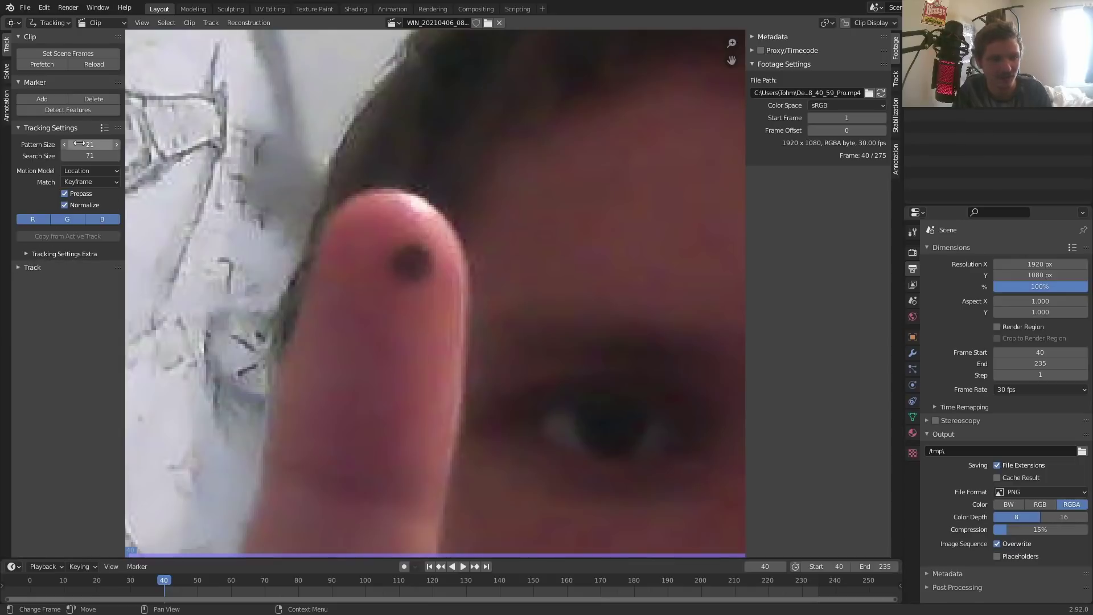
pyautogui.click(80, 181)
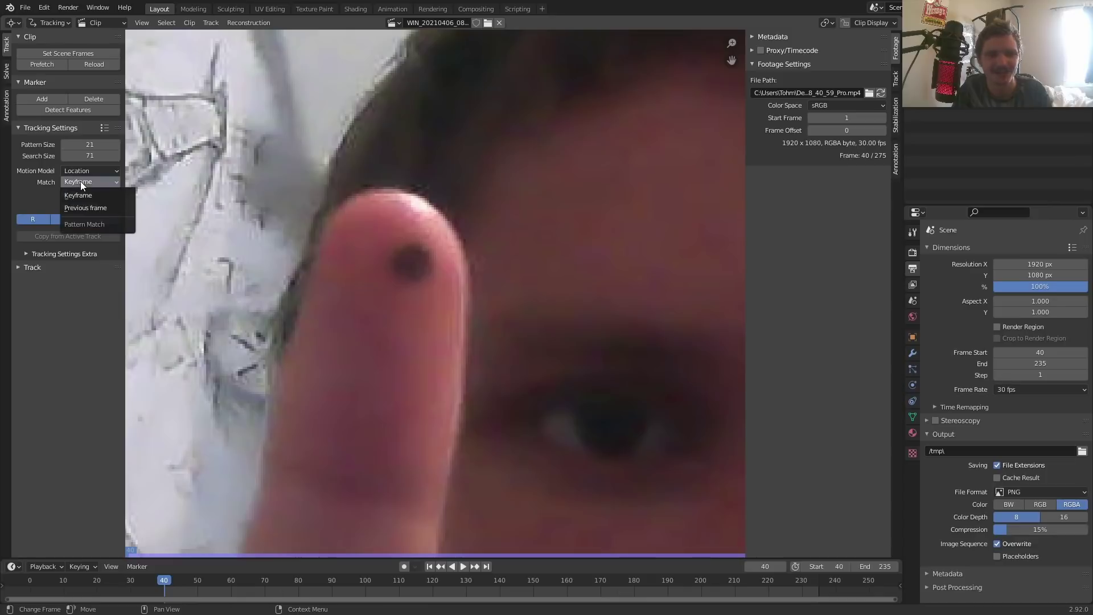
pyautogui.click(90, 208)
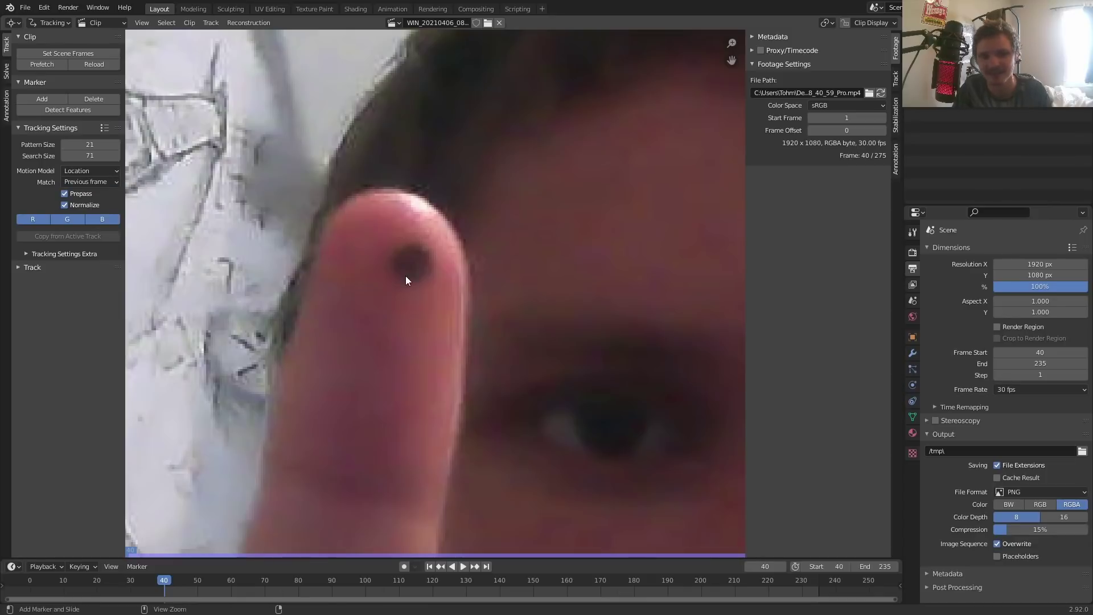
# Add a marker on the fingertip dot, reposition it, and widen its search area
pyautogui.keyDown('ctrl'); pyautogui.click(415, 263); pyautogui.keyUp('ctrl')
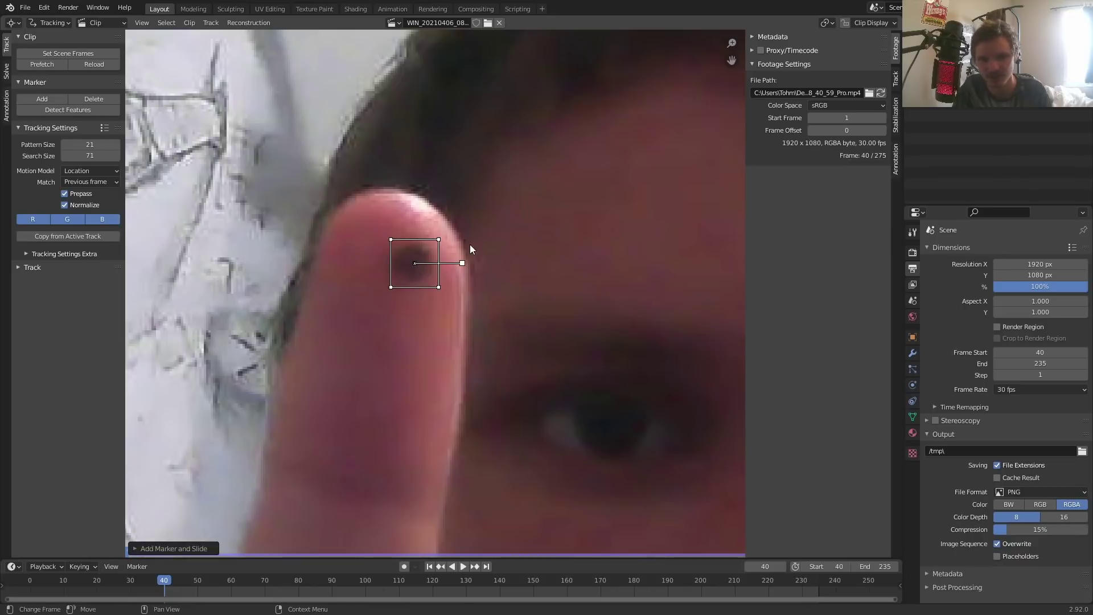
pyautogui.press('g')
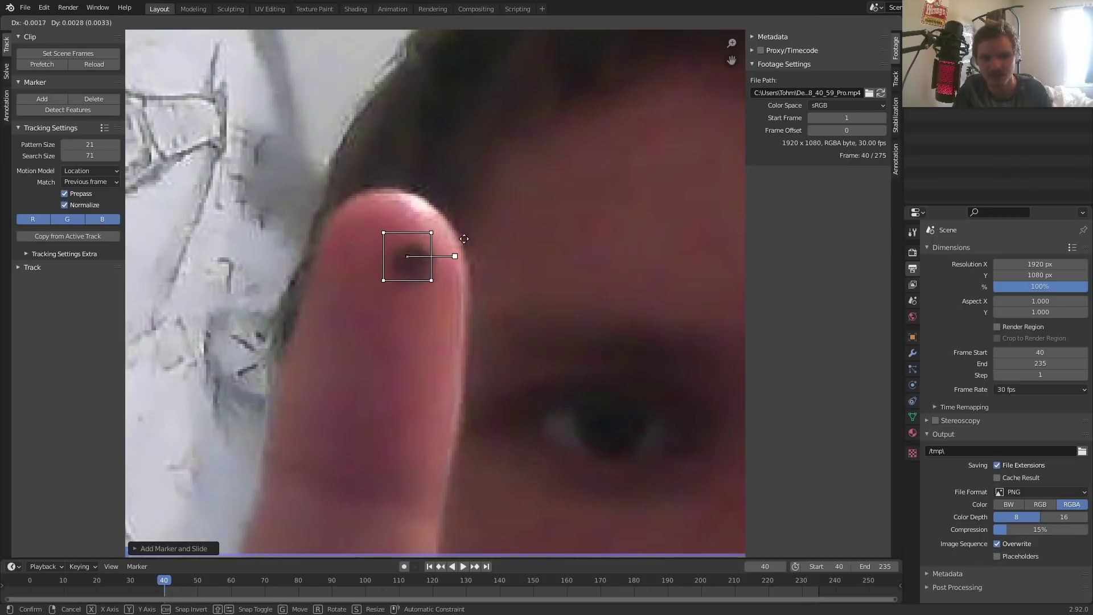
pyautogui.click(470, 246)
pyautogui.click(895, 78)
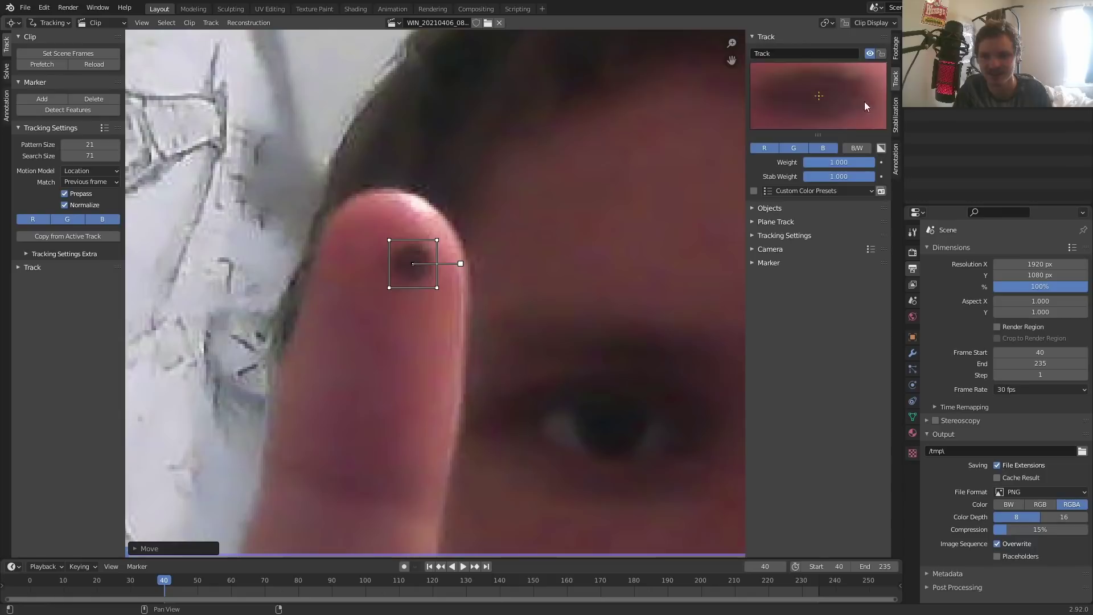
pyautogui.moveTo(803, 131); pyautogui.dragTo(802, 167)
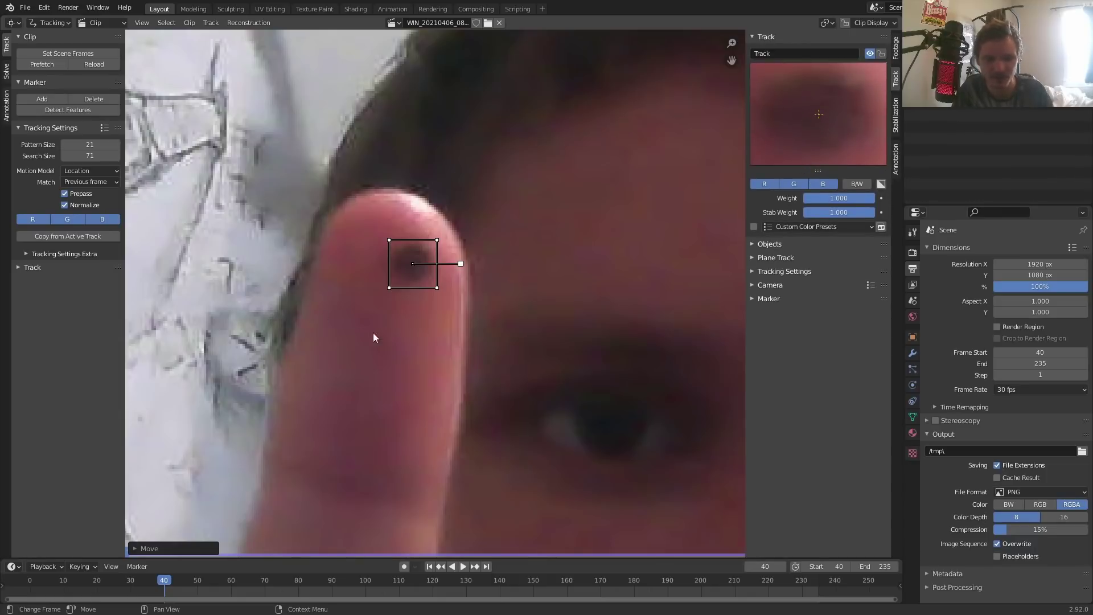
pyautogui.moveTo(479, 307)
pyautogui.moveTo(489, 345); pyautogui.dragTo(519, 351)
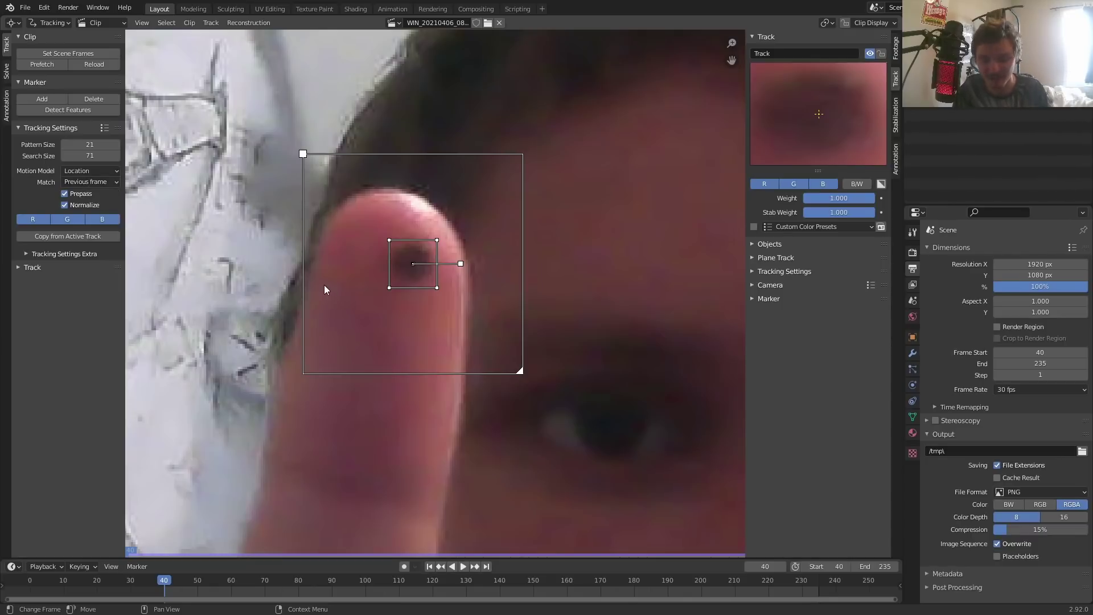
# Track the trial marker forward, then return to the first frame and delete it
pyautogui.scroll(-3, 322, 287)
pyautogui.scroll(-1, 318, 293)
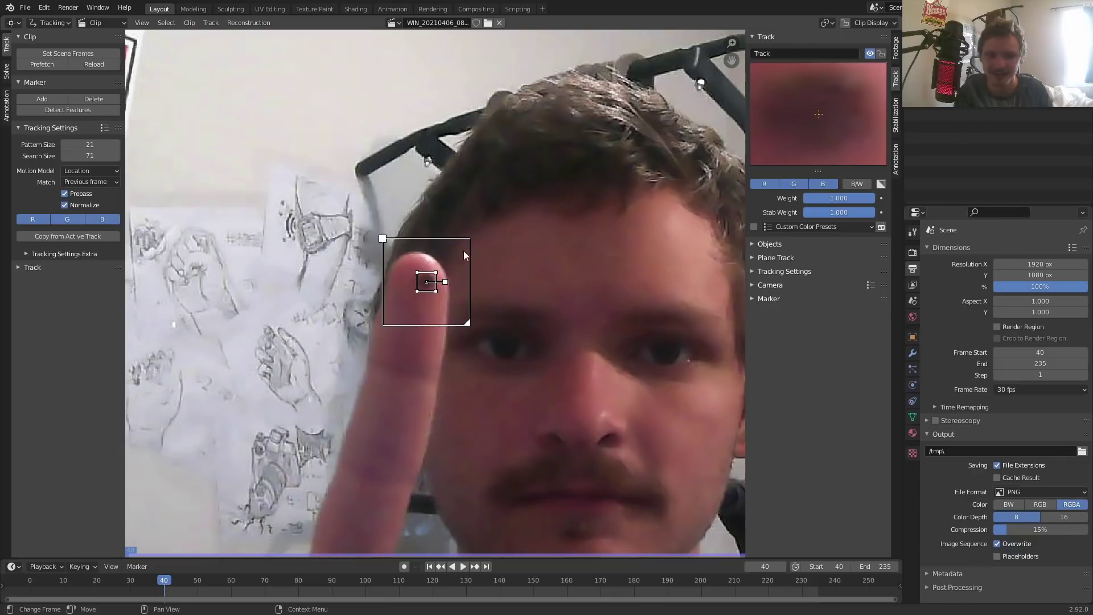
pyautogui.click(23, 271)
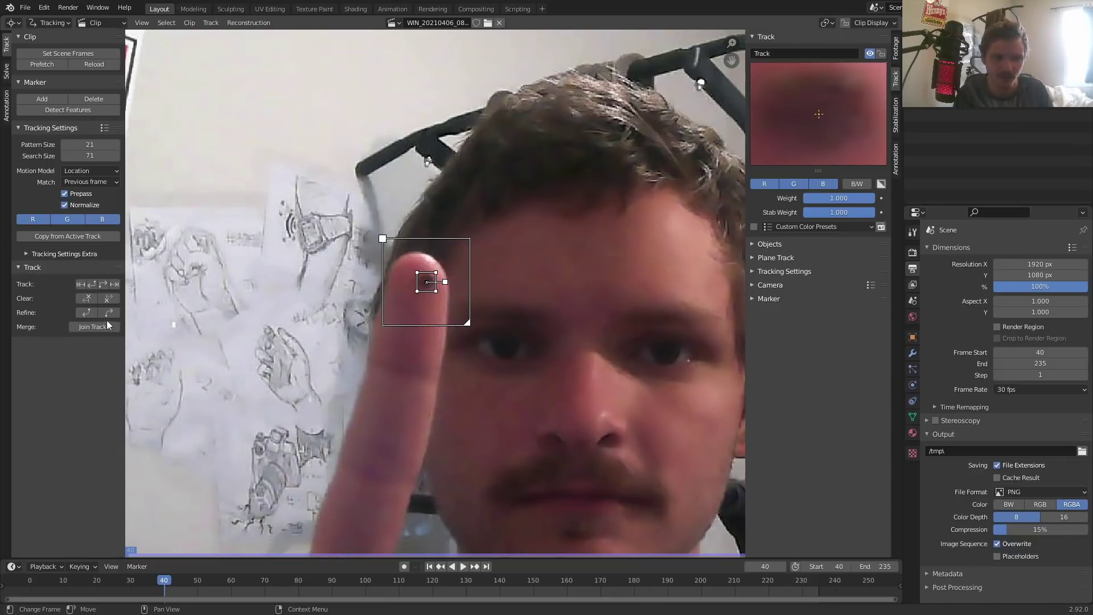
pyautogui.click(105, 282)
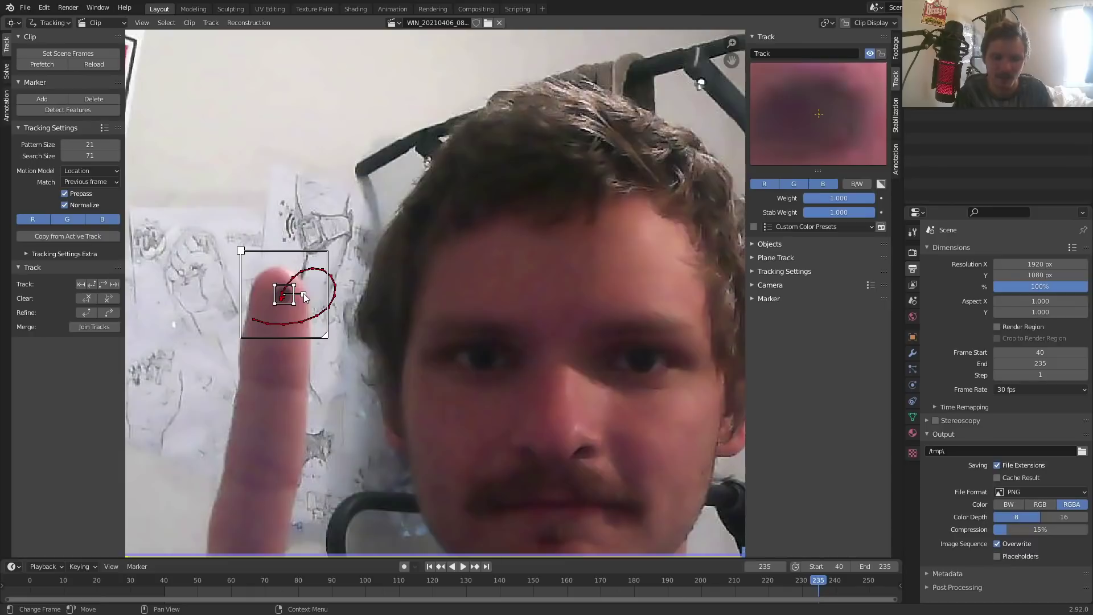
pyautogui.hotkey('shift', 'Left')
pyautogui.press('x')
pyautogui.click(415, 258)
# Set marker matching back to Keyframe
pyautogui.scroll(5, 425, 274)
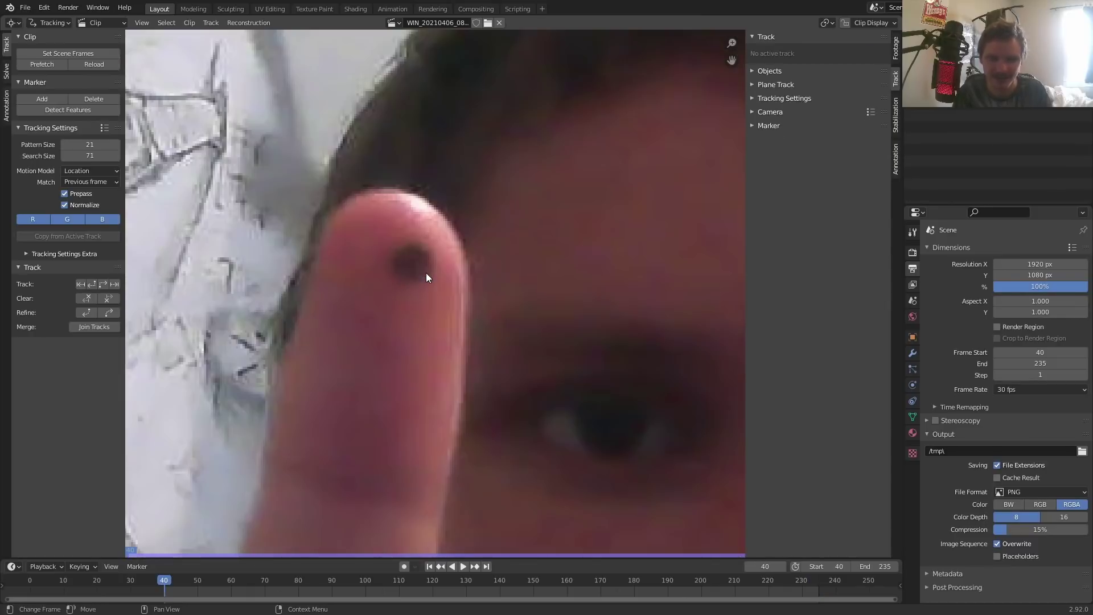
pyautogui.click(86, 182)
pyautogui.click(90, 196)
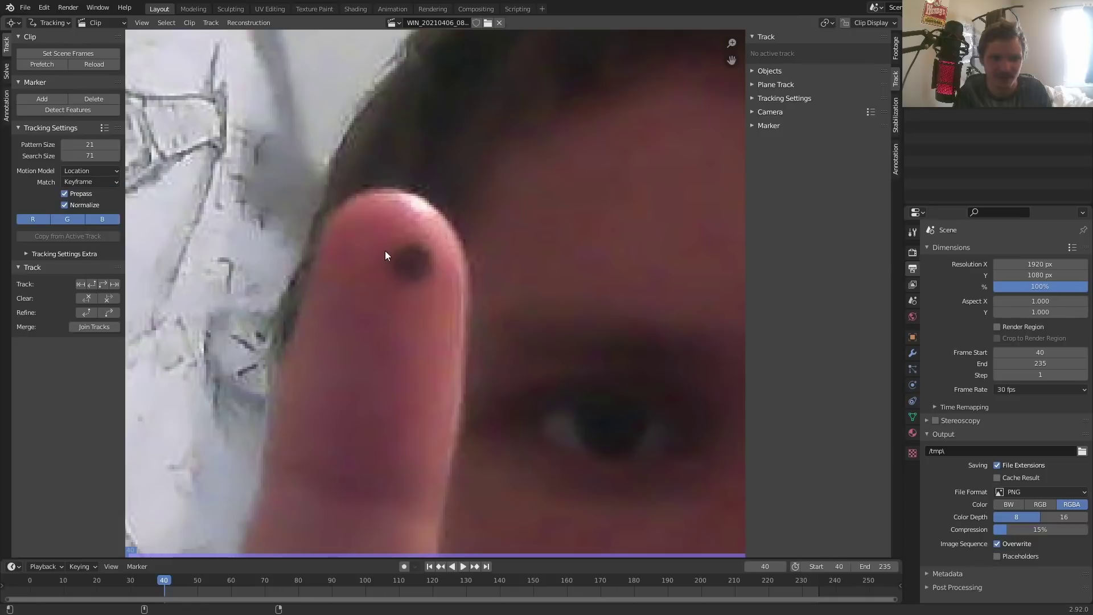
pyautogui.keyDown('ctrl'); pyautogui.click(412, 263); pyautogui.keyUp('ctrl')
pyautogui.press('s')
pyautogui.press('s')
pyautogui.click(498, 220)
pyautogui.press('s')
pyautogui.press('s')
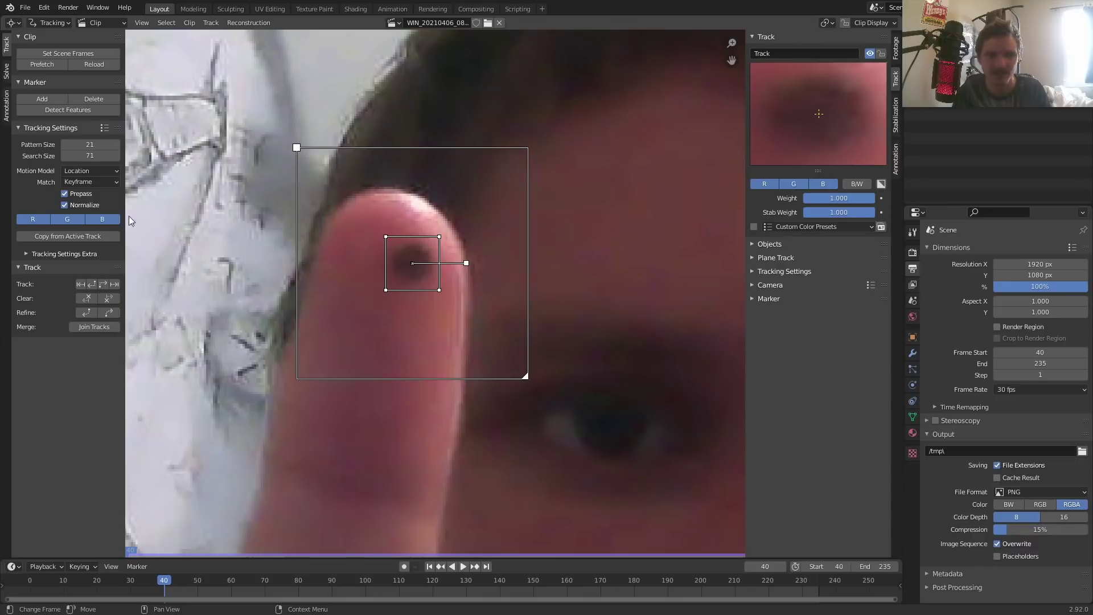
pyautogui.hotkey('ctrl', 't')
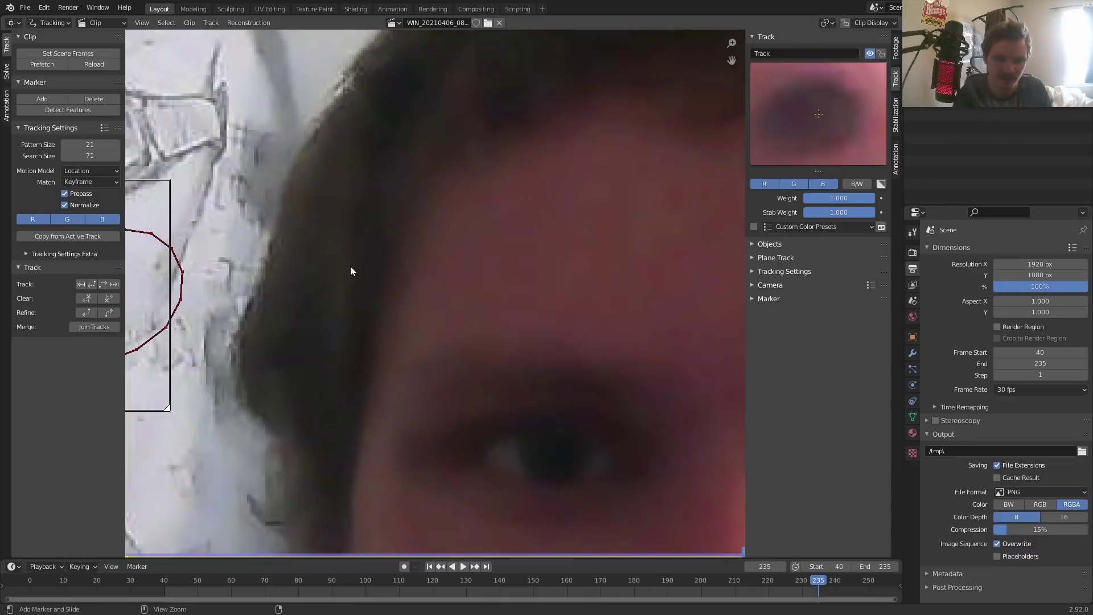
pyautogui.hotkey('ctrl', 'l')
pyautogui.hotkey('shift', 'Left')
pyautogui.keyDown('ctrl'); pyautogui.moveTo(428, 257); pyautogui.dragTo(475, 278, button='middle'); pyautogui.keyUp('ctrl')
pyautogui.keyDown('ctrl'); pyautogui.click(477, 276); pyautogui.keyUp('ctrl')
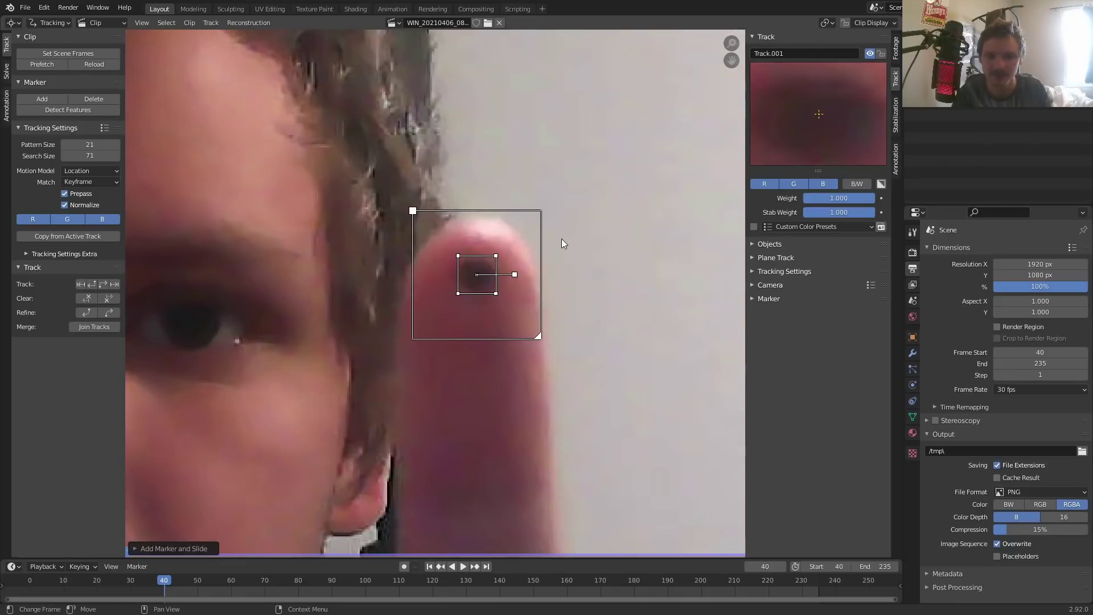
pyautogui.press('s')
pyautogui.click(550, 335)
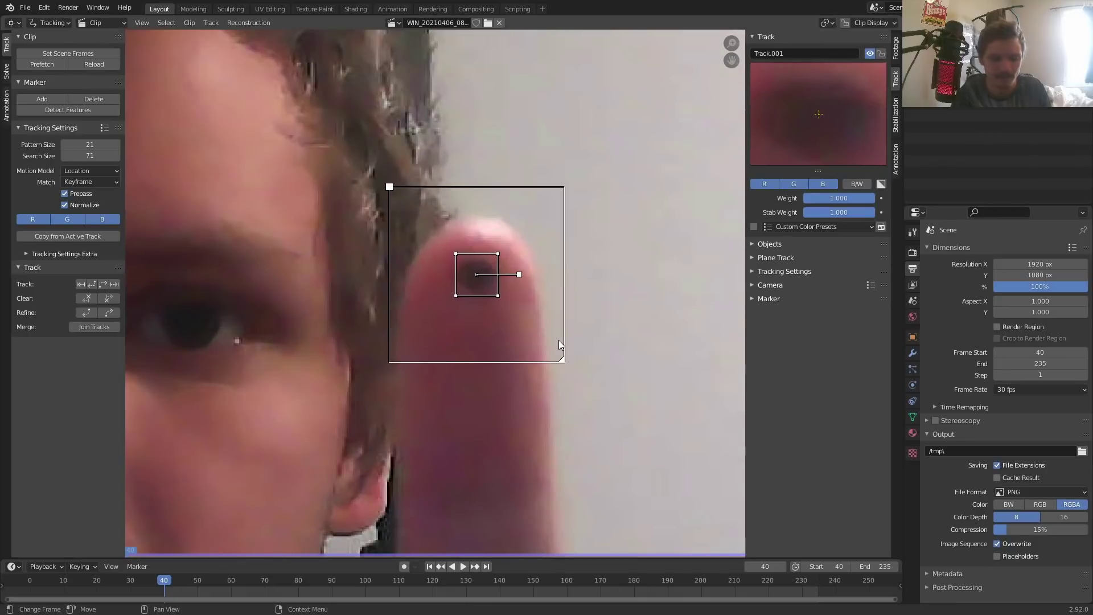
pyautogui.hotkey('ctrl', 't')
pyautogui.scroll(-2, 541, 315)
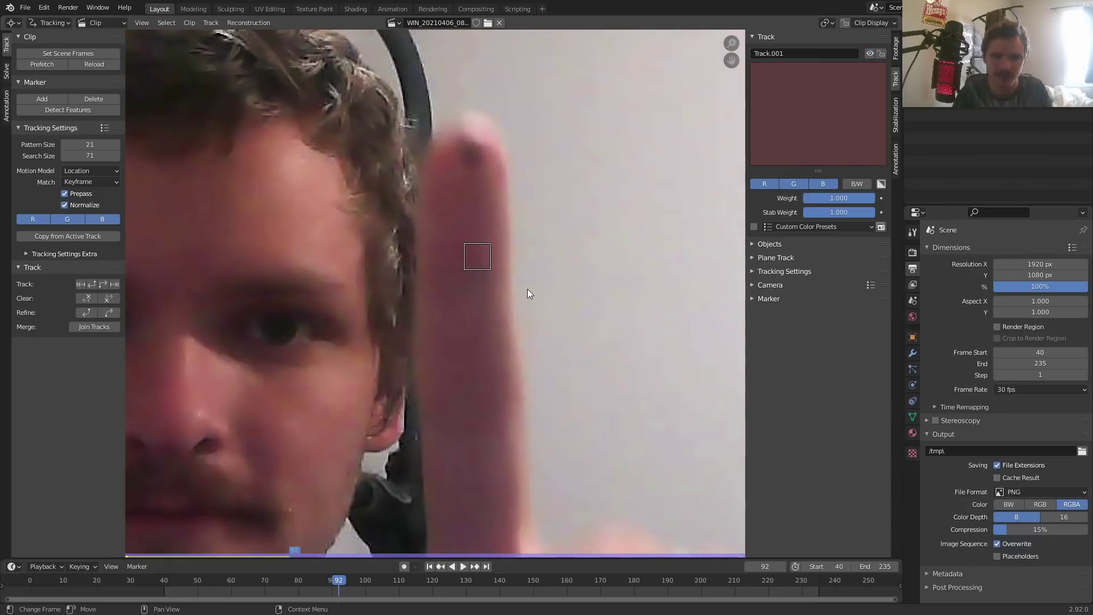
pyautogui.press('Left')
pyautogui.press('Right')
pyautogui.press('Left')
pyautogui.press('Delete')
pyautogui.hotkey('shift', 'Left')
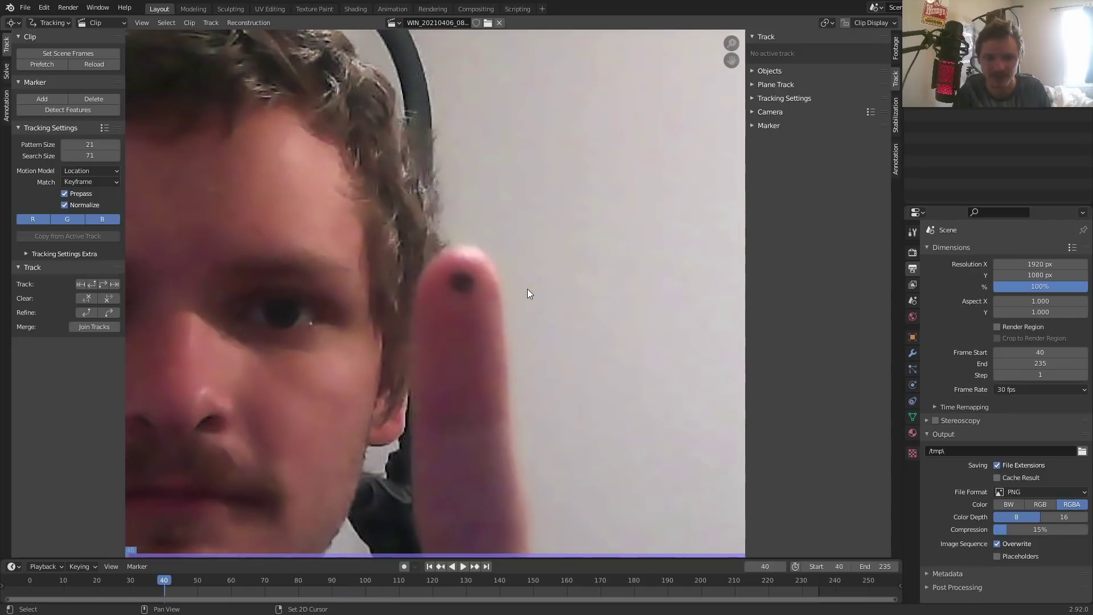
# With Previous frame matching, add a fingertip marker with an enlarged search area
pyautogui.click(94, 185)
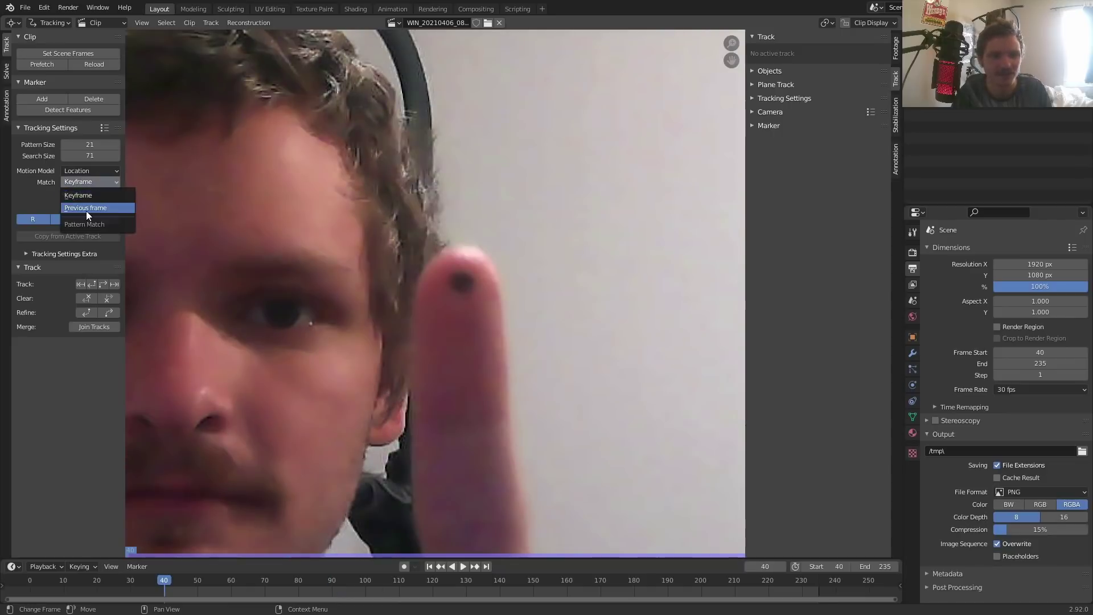
pyautogui.keyDown('ctrl'); pyautogui.click(460, 280); pyautogui.keyUp('ctrl')
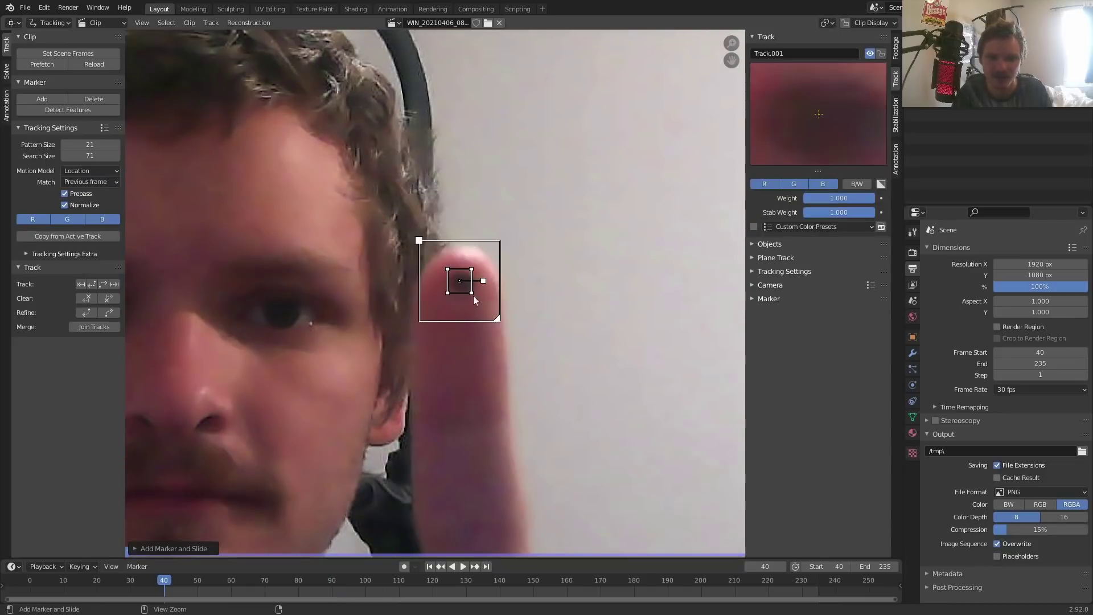
pyautogui.press('s')
pyautogui.press('s')
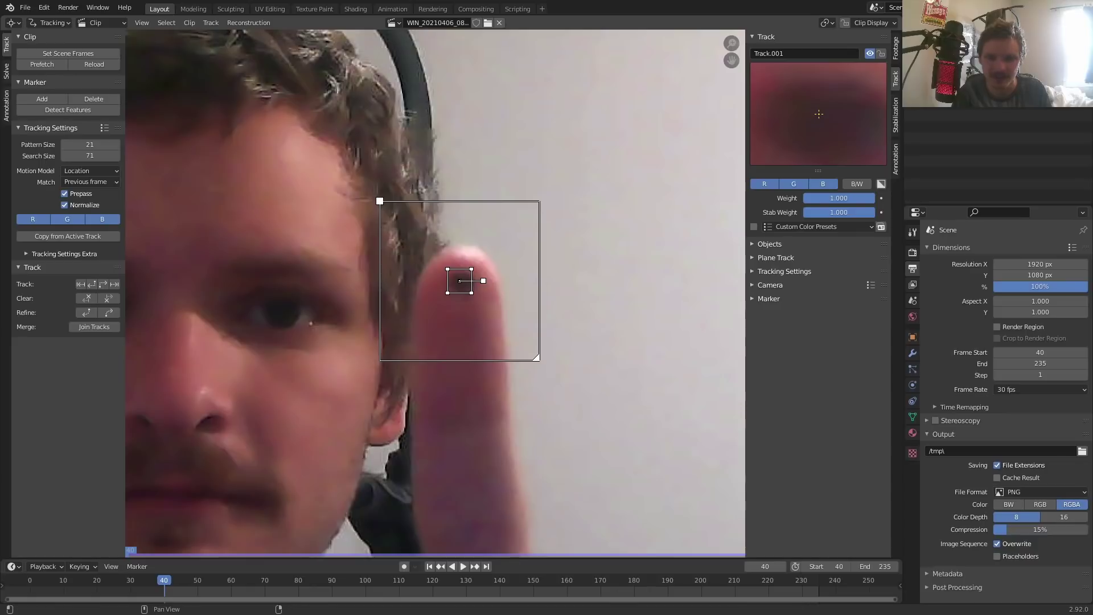
pyautogui.click(486, 340)
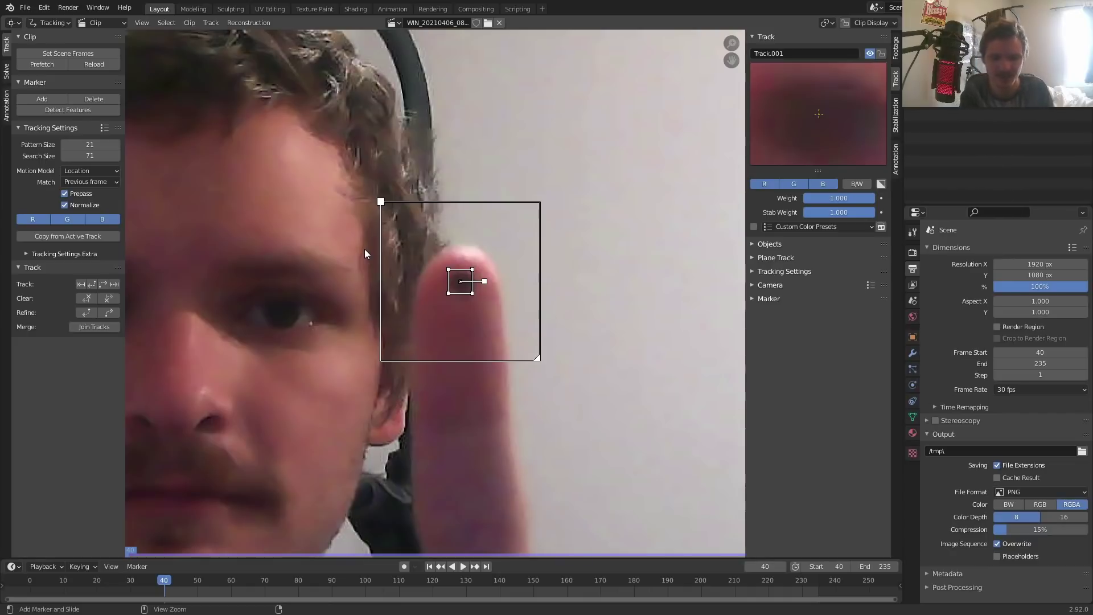
# Track the marker forward, then step back frame by frame to find the drift
pyautogui.hotkey('ctrl', 't')
pyautogui.press('Left')
pyautogui.press('Left')
pyautogui.press('Left')
pyautogui.press('Left')
pyautogui.press('Left')
pyautogui.press('Left')
pyautogui.press('Left')
pyautogui.press('Left')
pyautogui.press('Left')
pyautogui.press('Left')
pyautogui.press('Left')
pyautogui.press('Left')
pyautogui.press('Left')
pyautogui.press('Left')
pyautogui.press('Left')
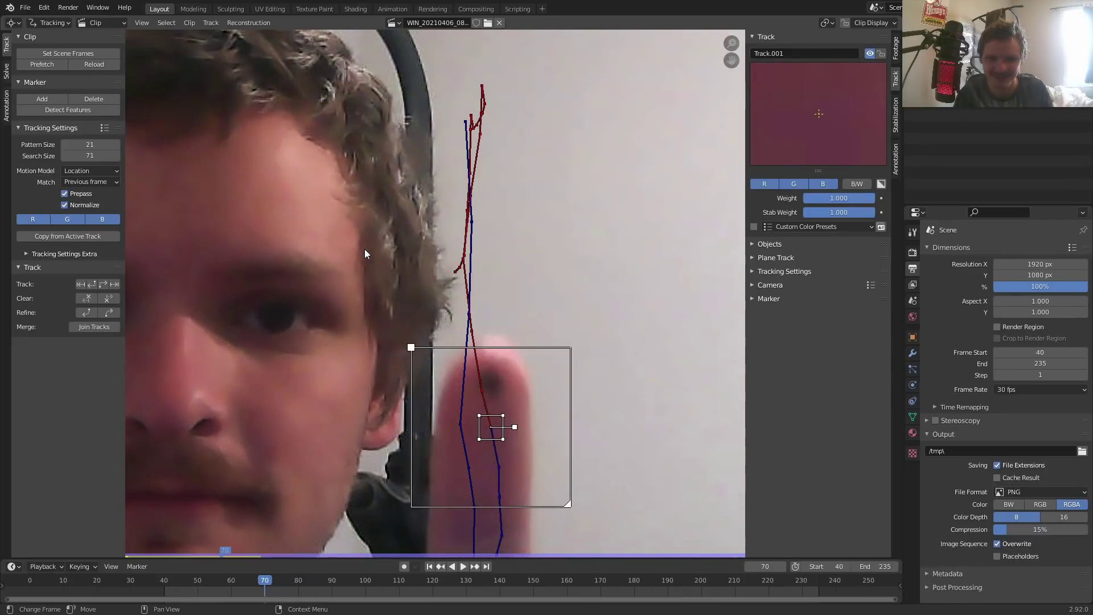
pyautogui.press('Left')
pyautogui.press('Left')
pyautogui.press('Left')
pyautogui.press('Left')
pyautogui.press('Left')
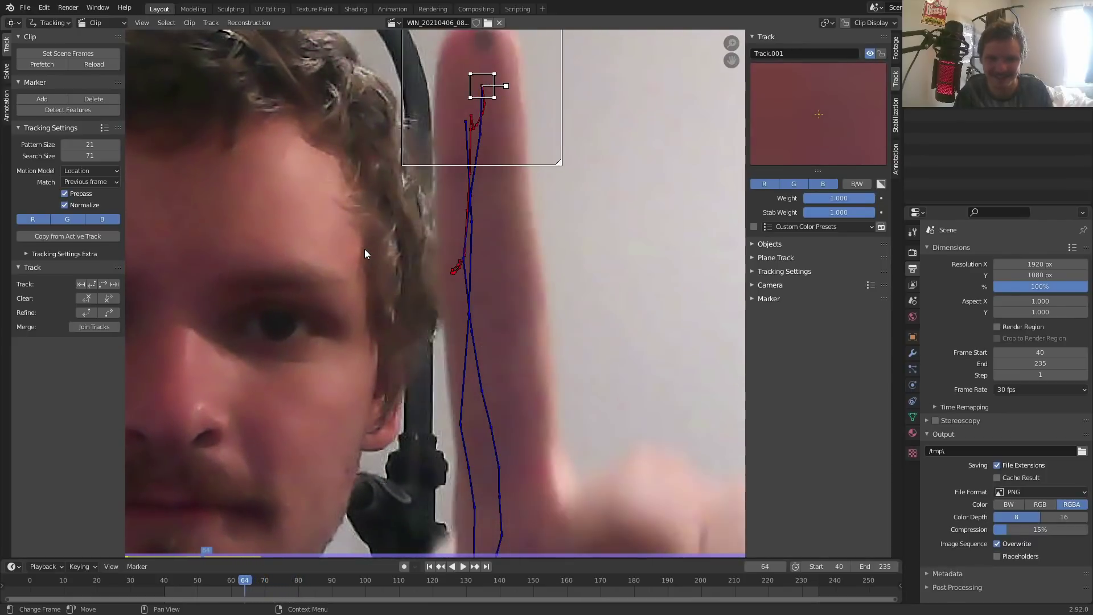
pyautogui.press('Left')
pyautogui.press('Left')
pyautogui.press('Left')
pyautogui.press('Left')
pyautogui.press('Left')
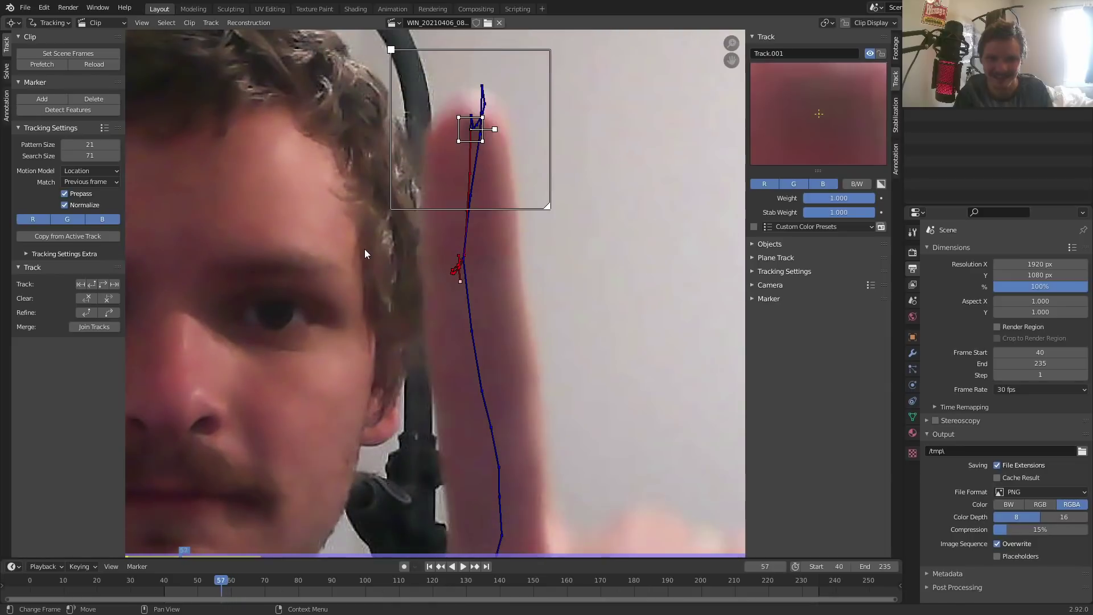
pyautogui.press('Left')
pyautogui.press('Right')
# Clear the drifting path and re-place the marker on the fingertip at frames 58 and 59
pyautogui.click(108, 298)
pyautogui.scroll(4, 527, 150)
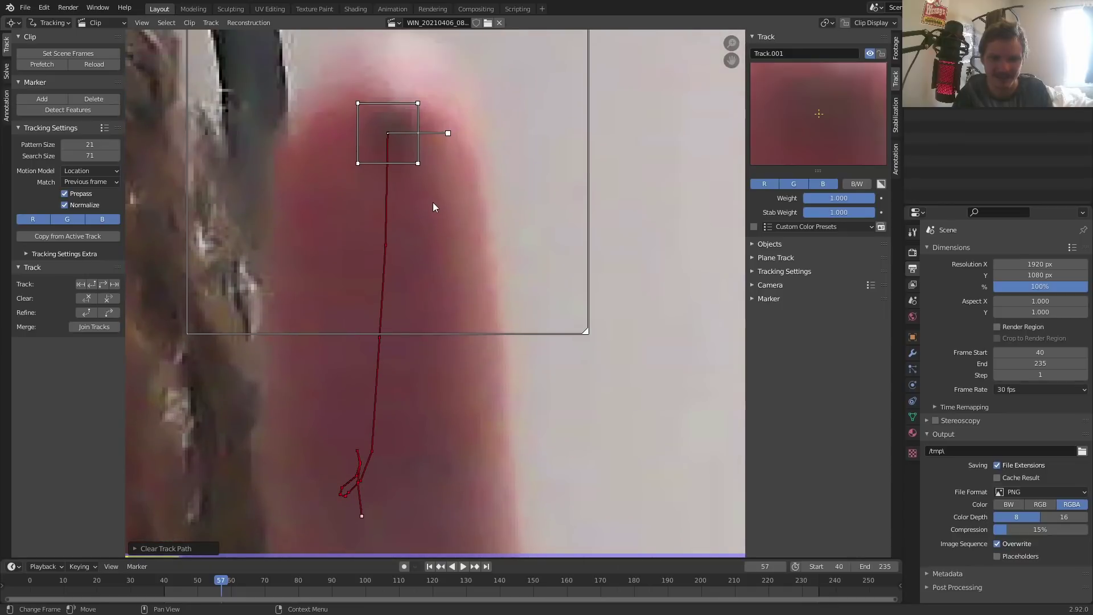
pyautogui.press('Right')
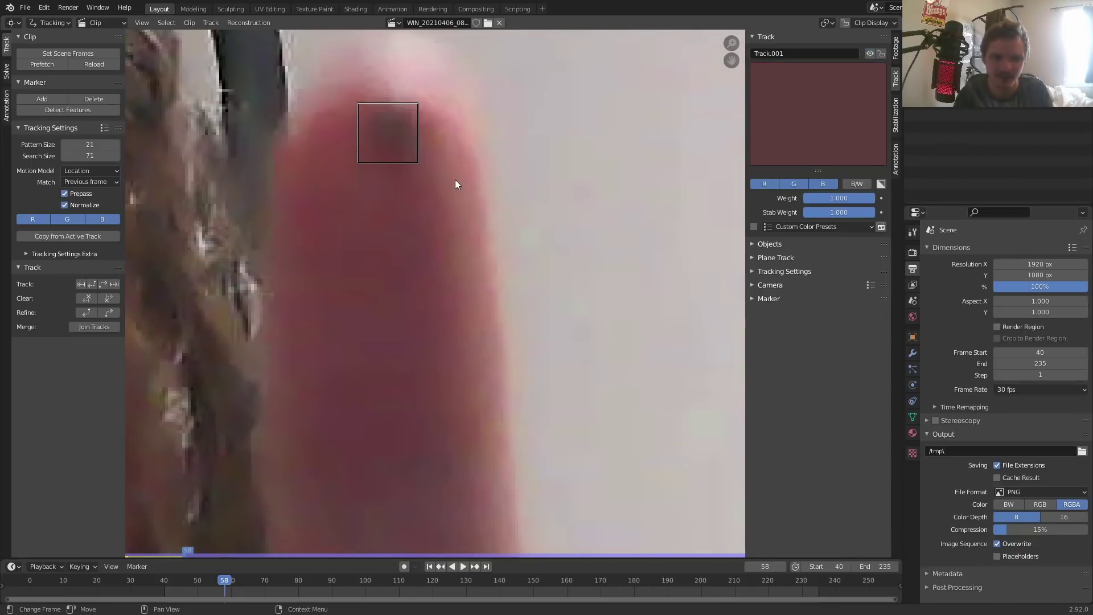
pyautogui.press('g')
pyautogui.click(456, 179)
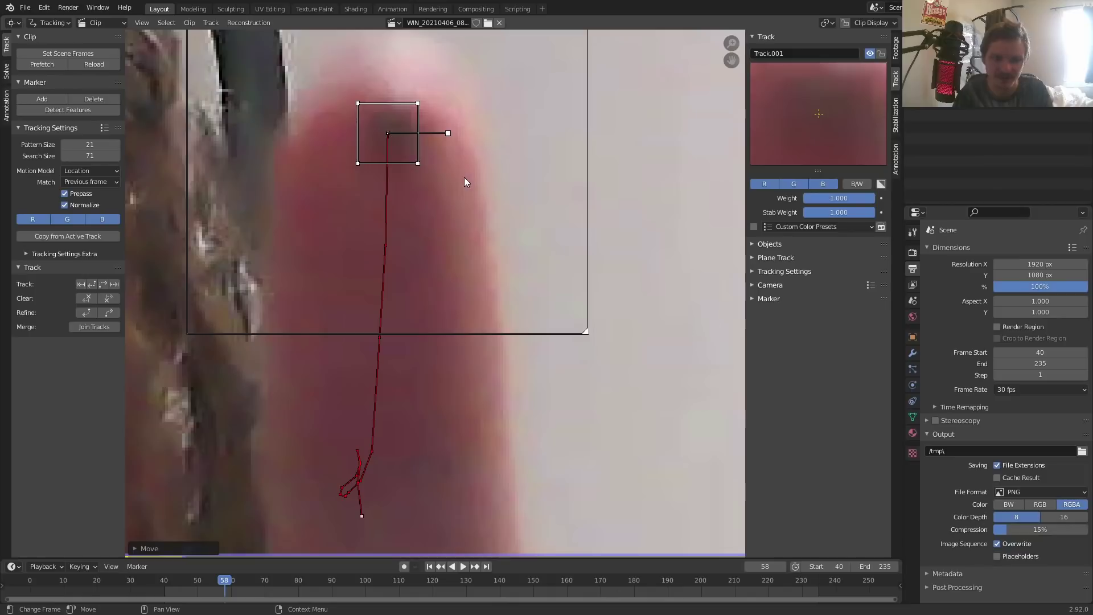
pyautogui.press('Right')
pyautogui.press('g')
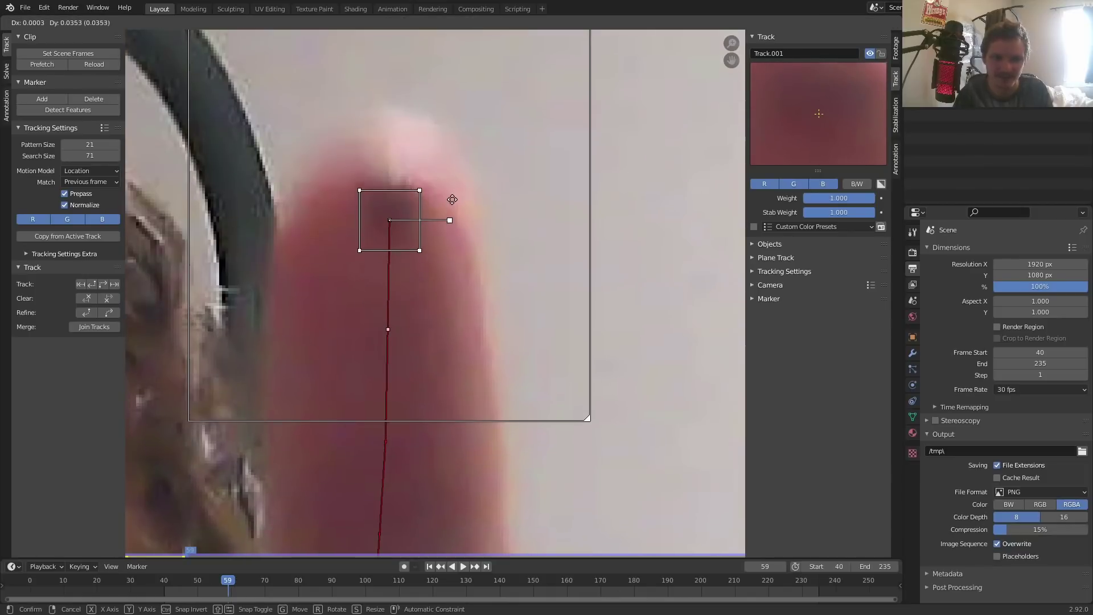
pyautogui.click(455, 201)
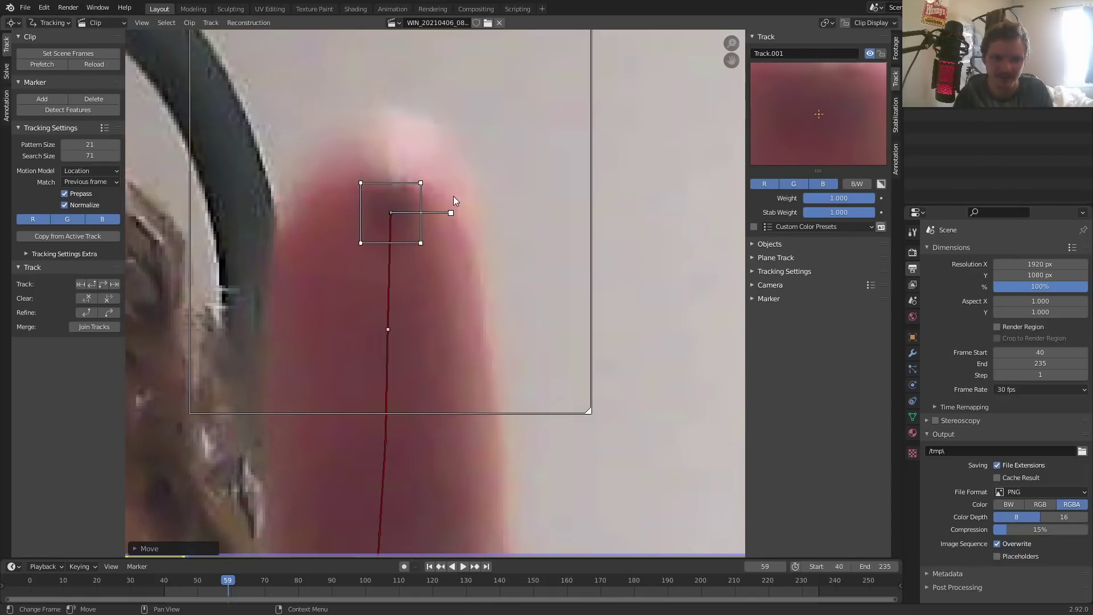
# Track the marker forward frame by frame, then through the rest of the clip
pyautogui.click(115, 284)
pyautogui.click(115, 284)
pyautogui.scroll(-4, 388, 242)
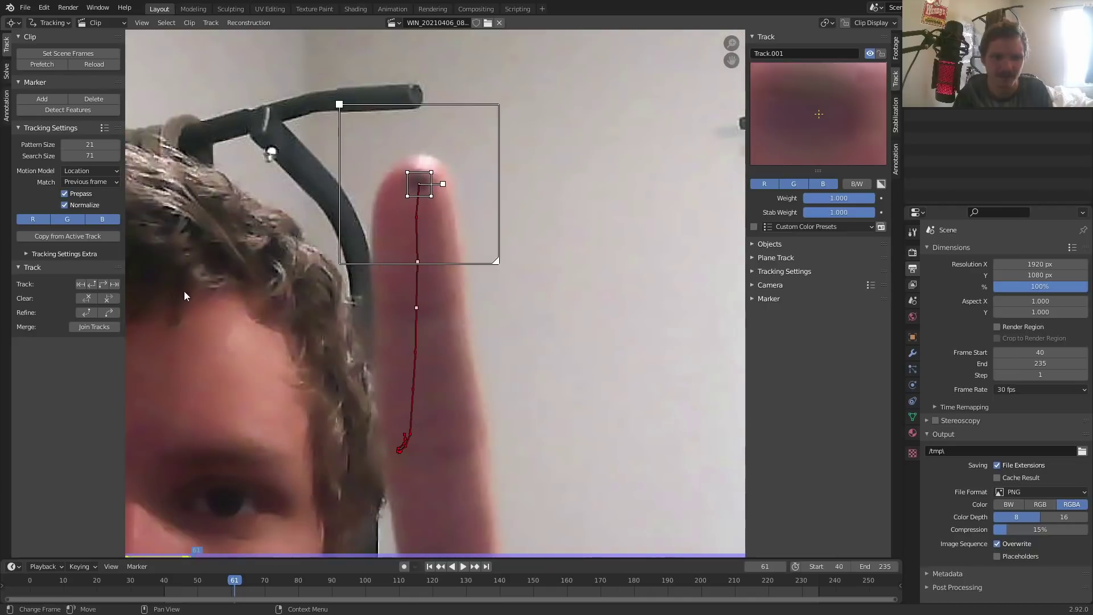
pyautogui.click(115, 284)
pyautogui.click(114, 284)
pyautogui.click(115, 284)
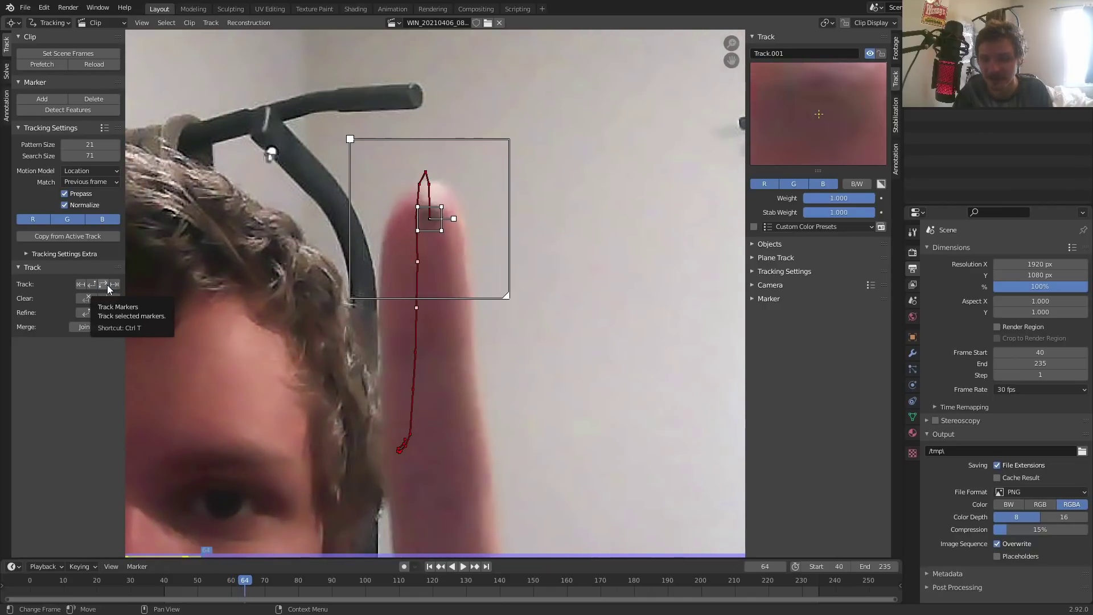
pyautogui.click(106, 284)
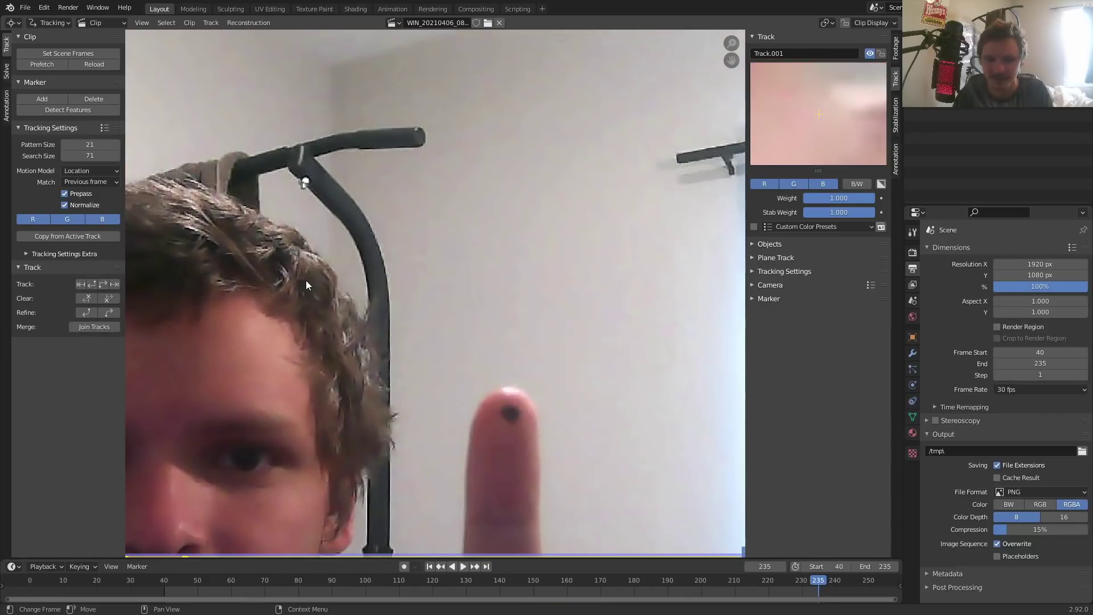
# Clear the drifted path and move the marker back onto the fingertip at frame 93
pyautogui.moveTo(699, 591)
pyautogui.mouseDown()
pyautogui.moveTo(603, 566)
pyautogui.moveTo(341, 541)
pyautogui.mouseUp()
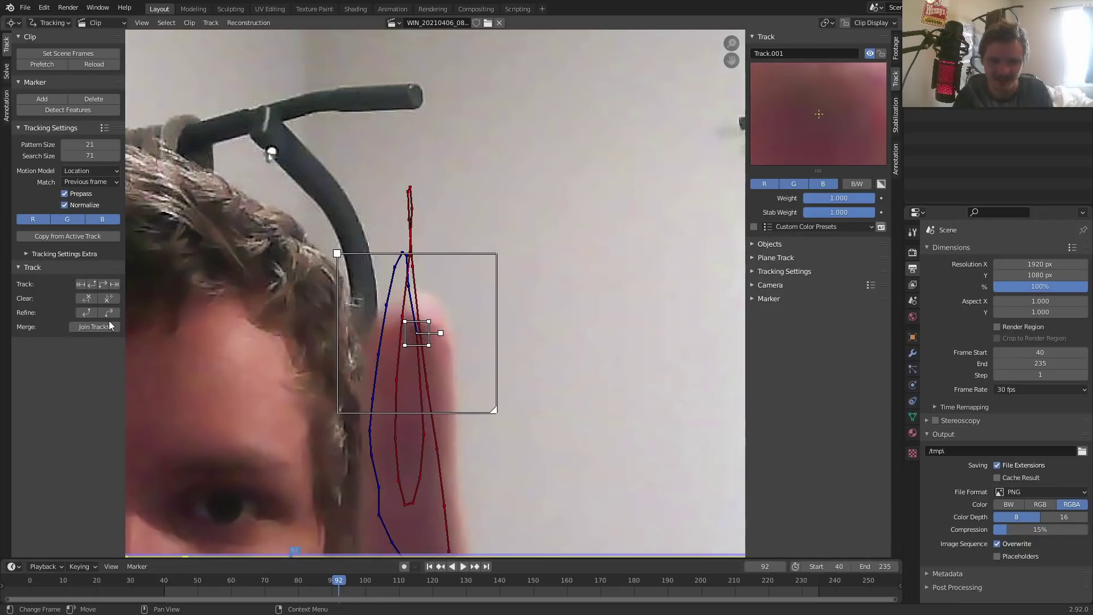
pyautogui.click(108, 298)
pyautogui.press('Right')
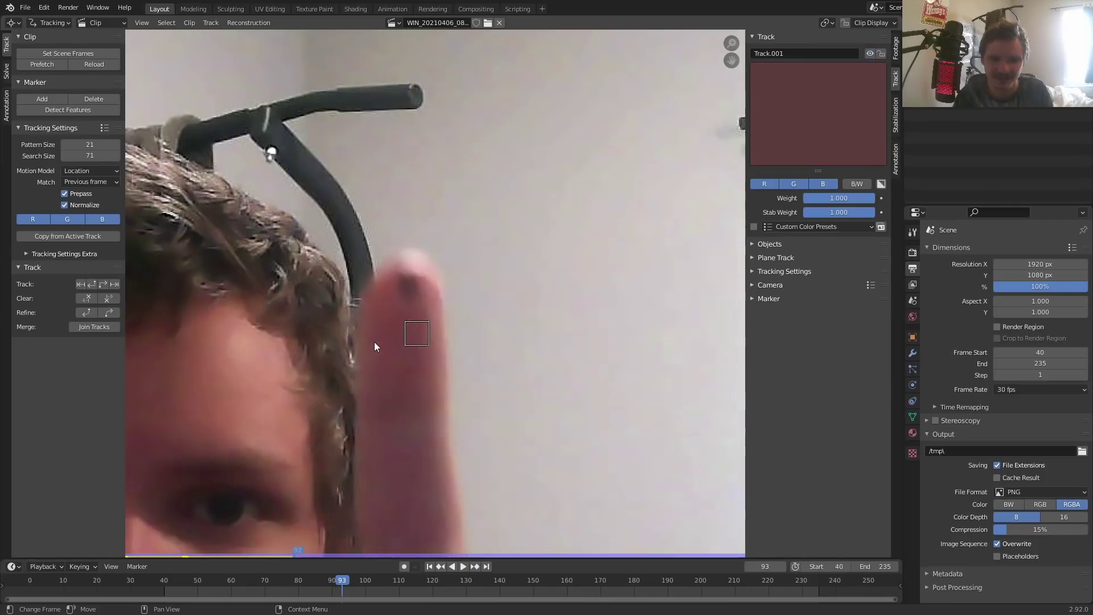
pyautogui.press('g')
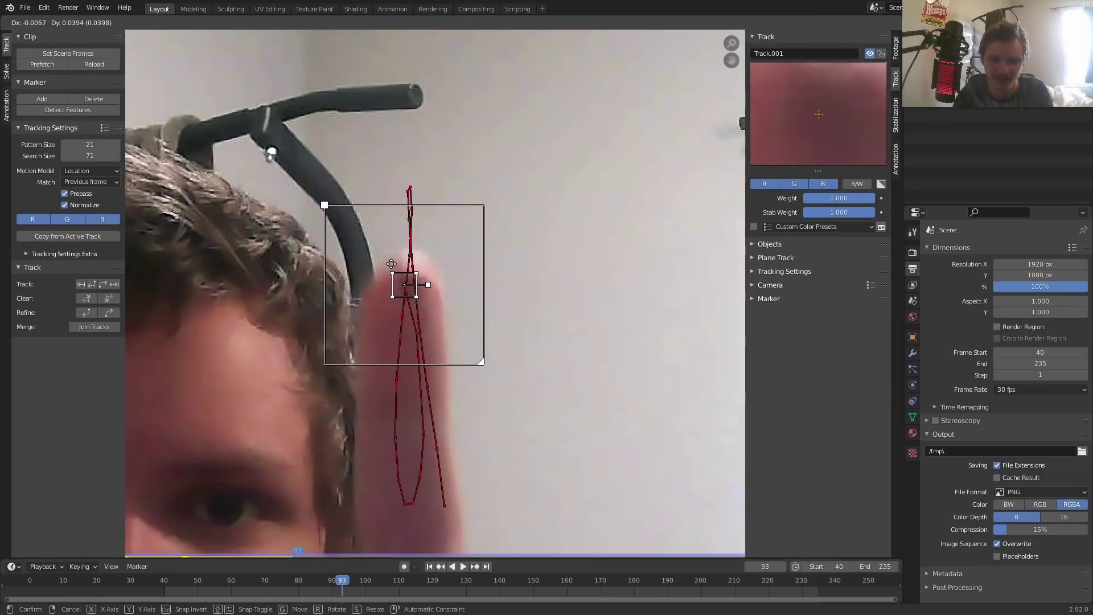
pyautogui.click(394, 266)
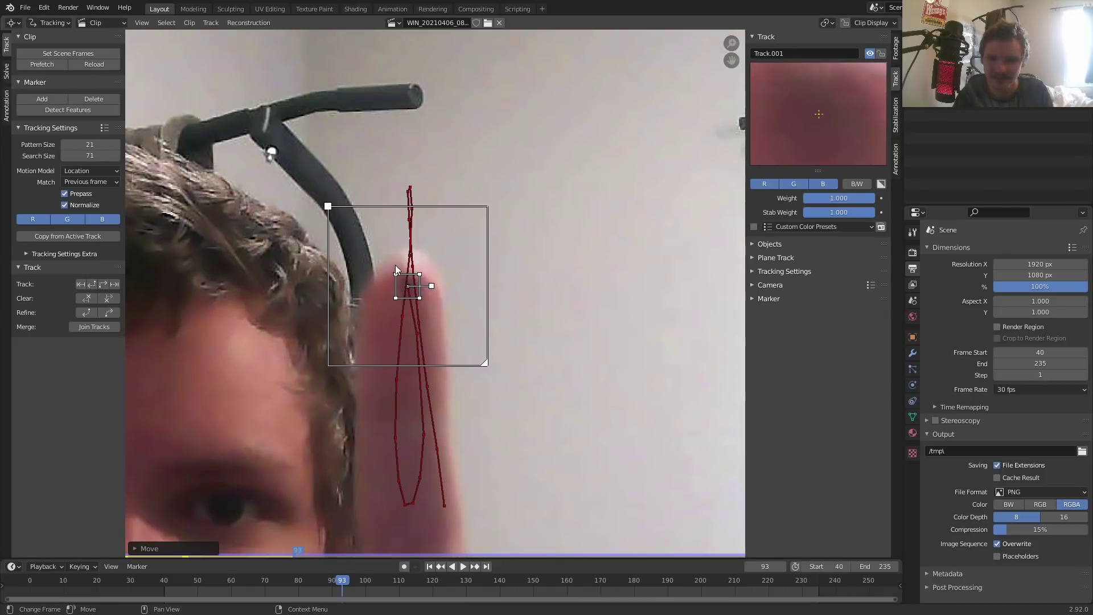
pyautogui.click(773, 271)
# Set Track.001's Match to Keyframe, track forward, and nudge the marker onto the fingertip
pyautogui.click(831, 300)
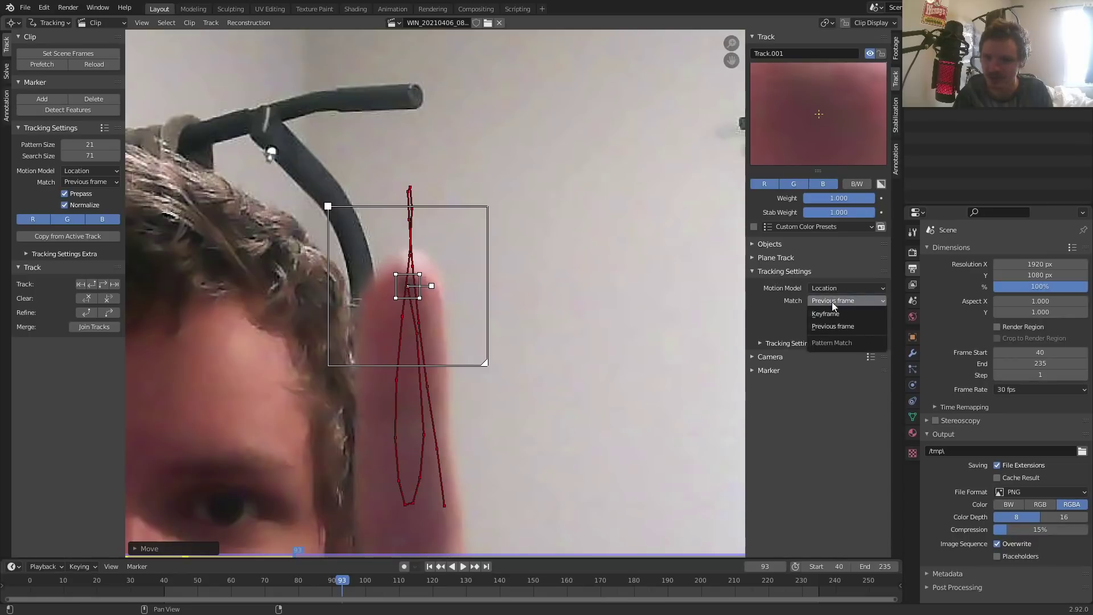
pyautogui.click(834, 314)
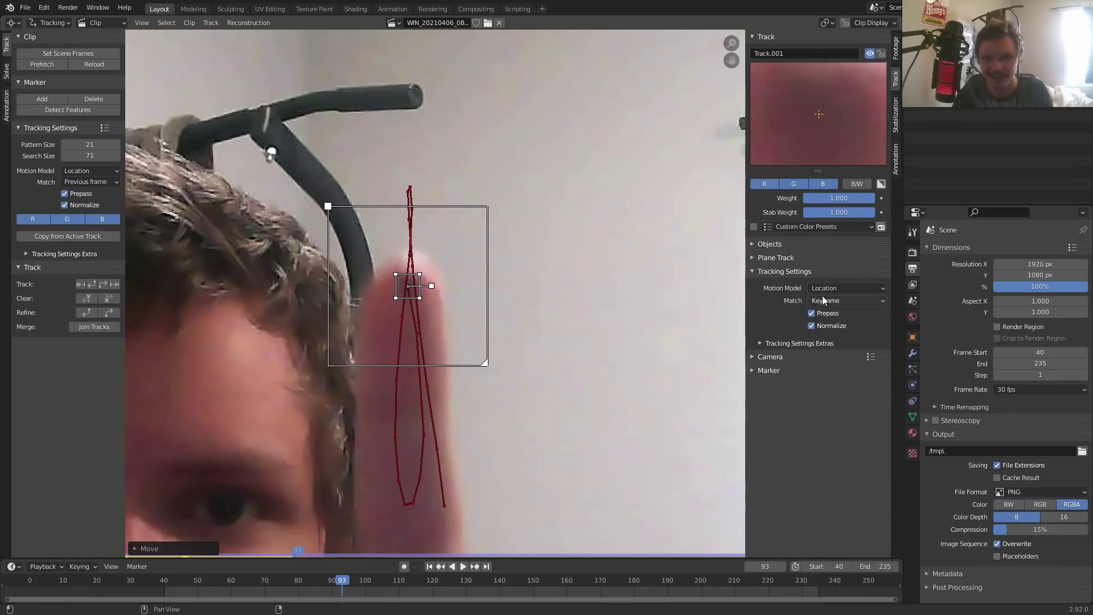
pyautogui.scroll(1, 489, 277)
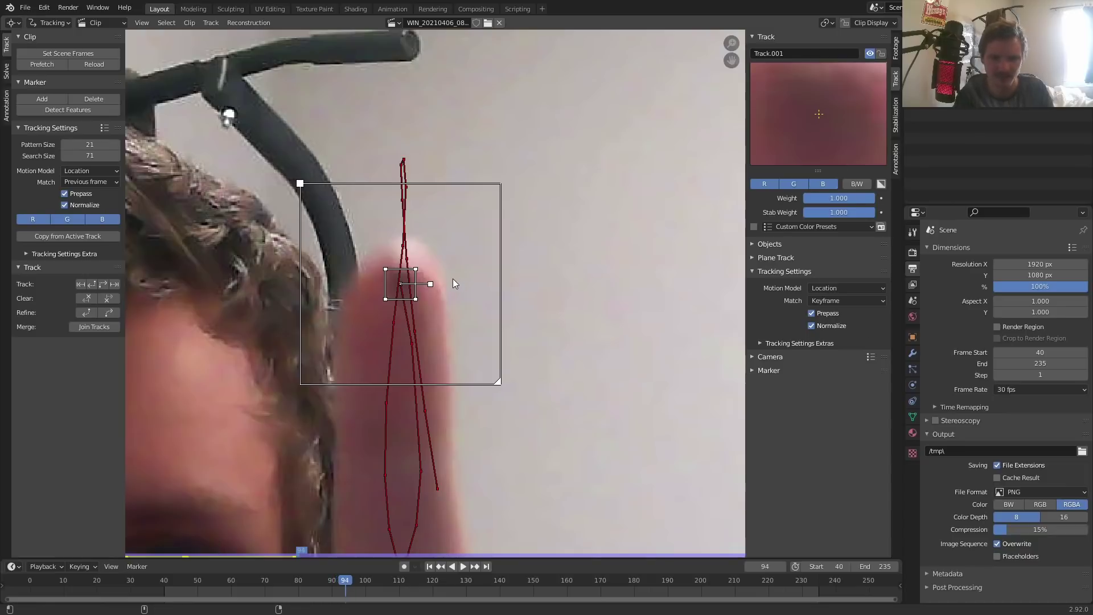
pyautogui.hotkey('ctrl', 't')
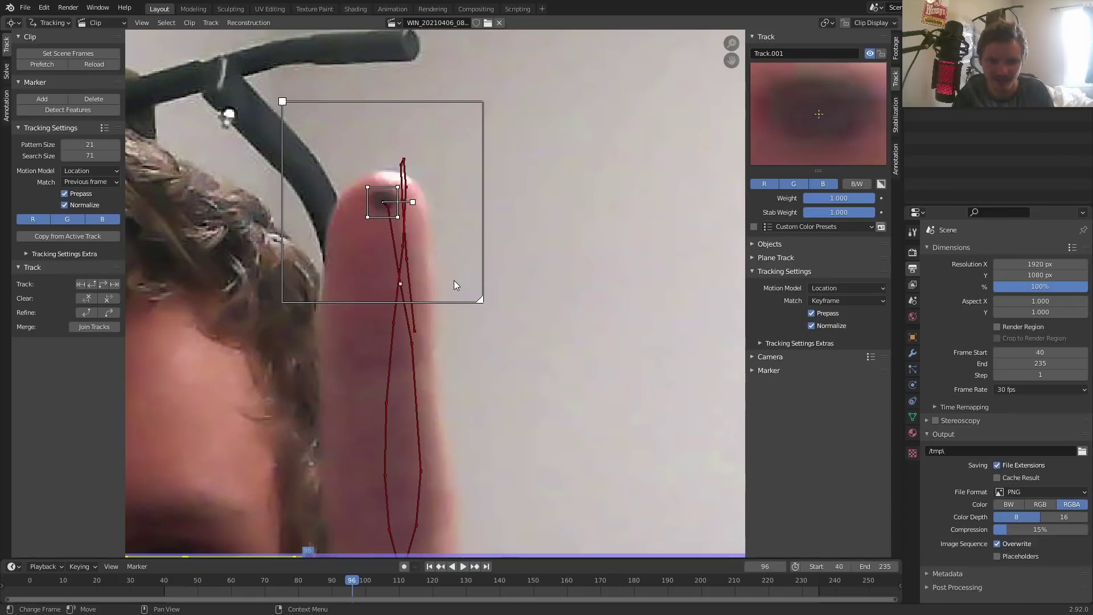
pyautogui.press('g')
pyautogui.click(454, 279)
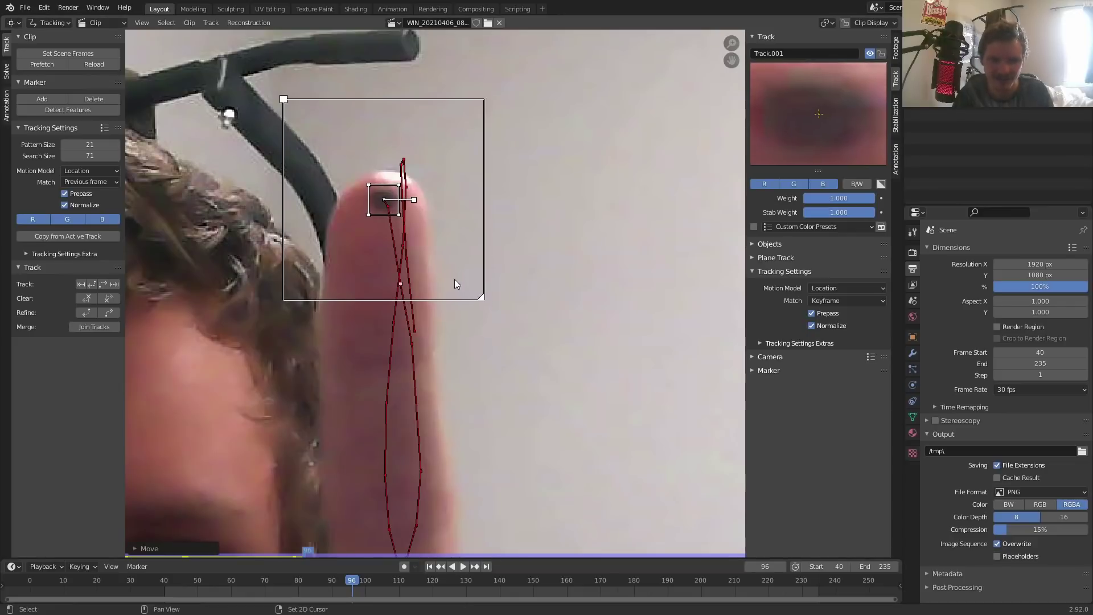
# Track forward to frame 235, then replay the clip from the start
pyautogui.hotkey('ctrl', 't')
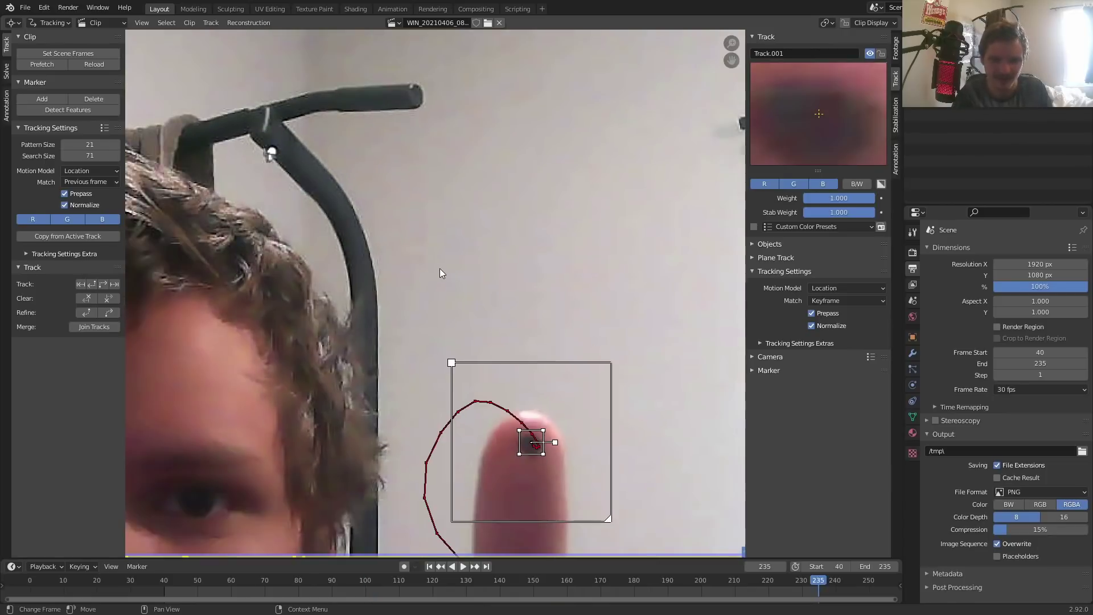
pyautogui.hotkey('shift', 'Left')
pyautogui.press('space')
pyautogui.scroll(-5, 469, 266)
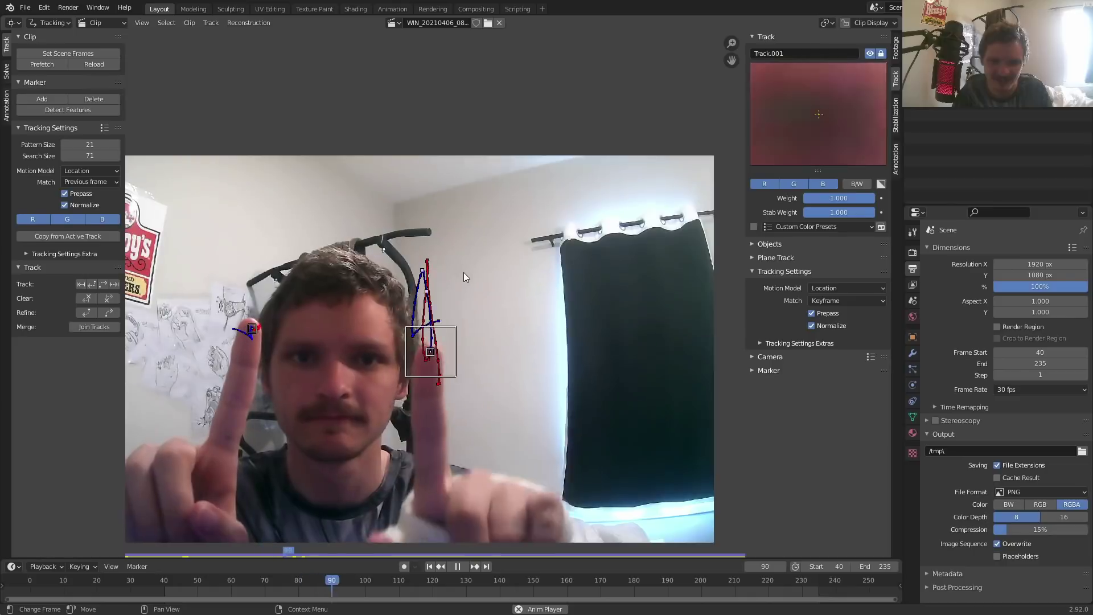
# Review both tracks in playback, then return to frame 40 with both fingertips centred
pyautogui.press('space')
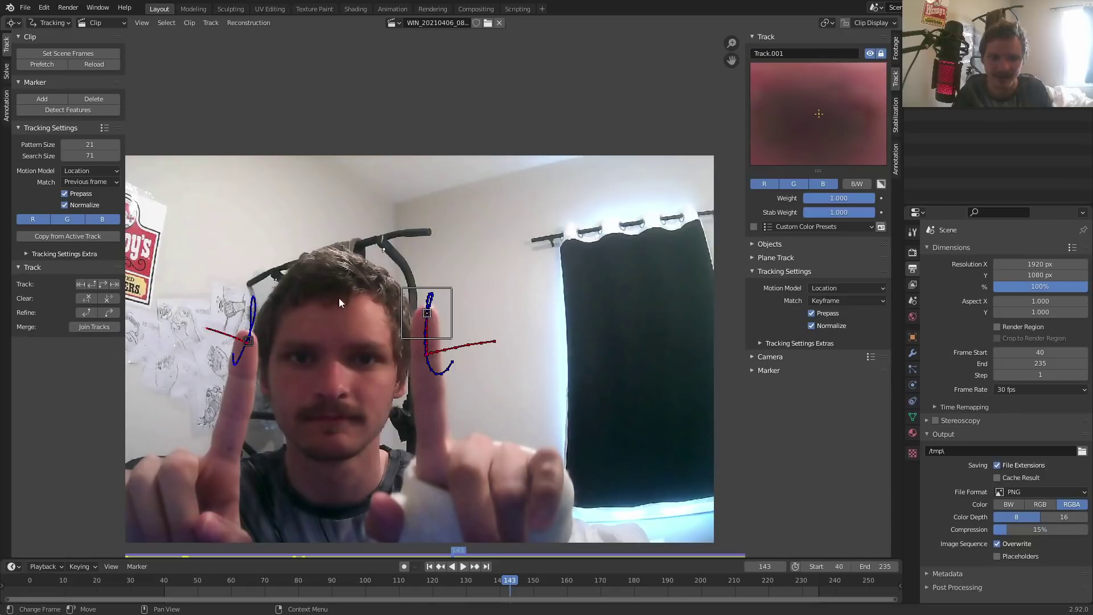
pyautogui.press('space')
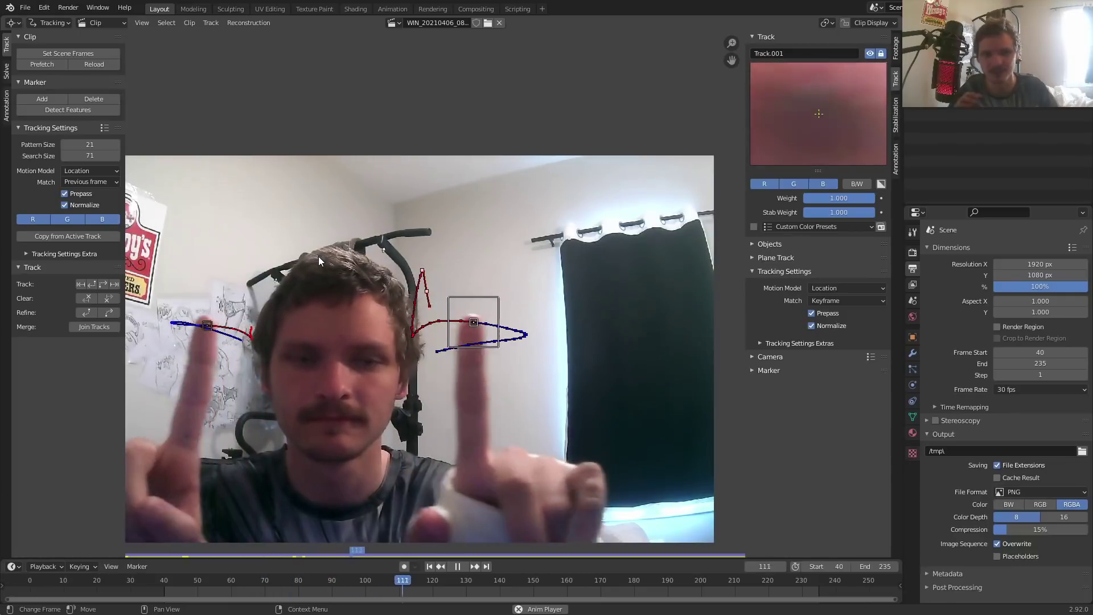
pyautogui.press('space')
pyautogui.hotkey('shift', 'Left')
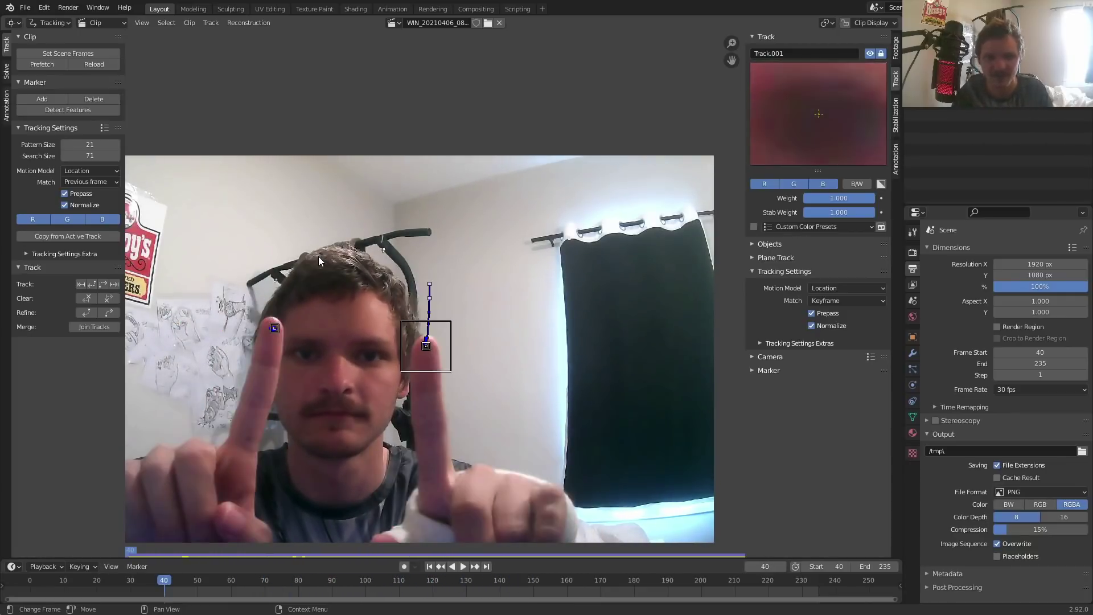
pyautogui.moveTo(248, 230); pyautogui.dragTo(300, 220, button='middle')
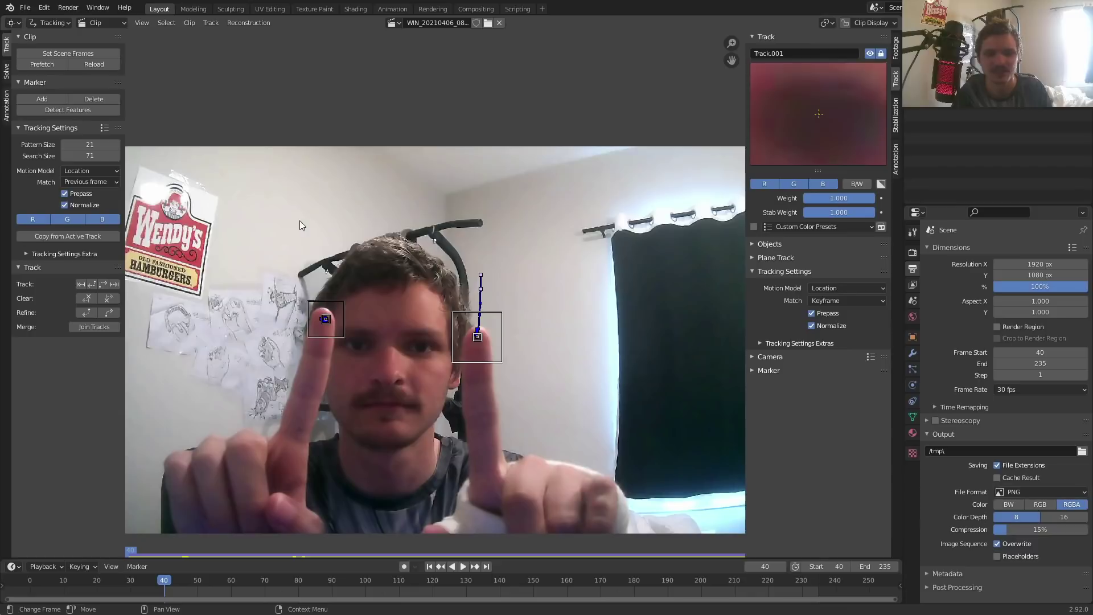
# Link empties to the fingertip tracks, check Track.001's Follow Track constraint, and switch to 3D Viewport
pyautogui.click(248, 25)
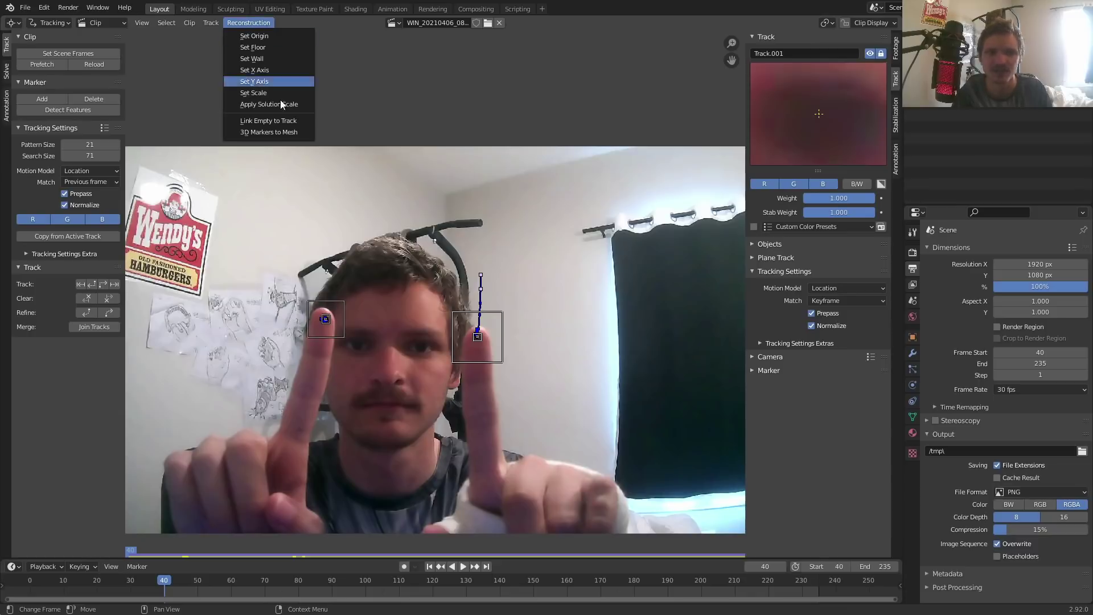
pyautogui.click(264, 121)
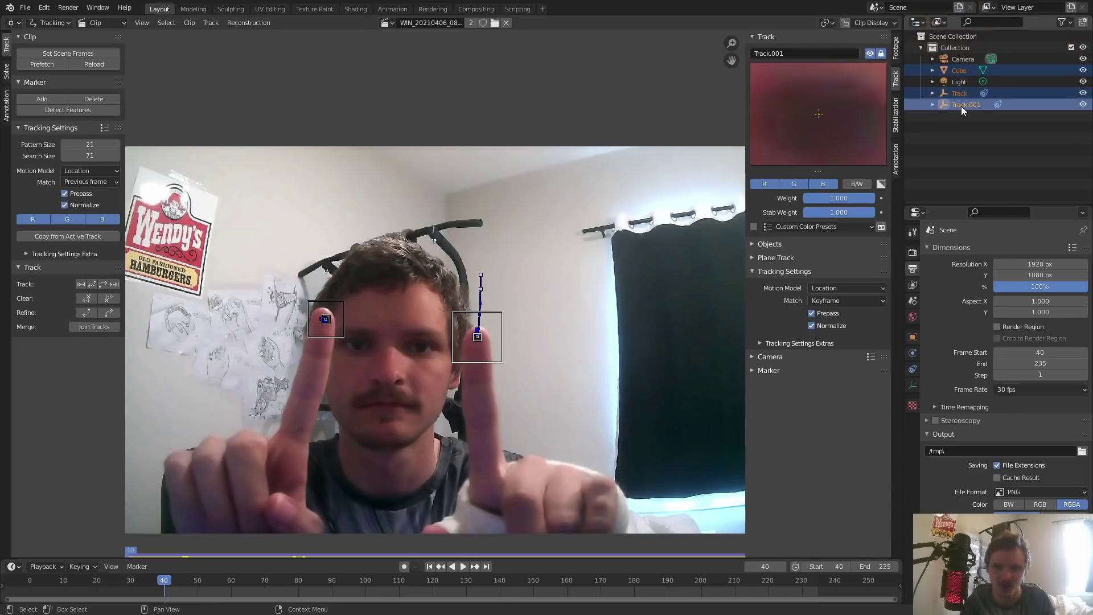
pyautogui.click(913, 369)
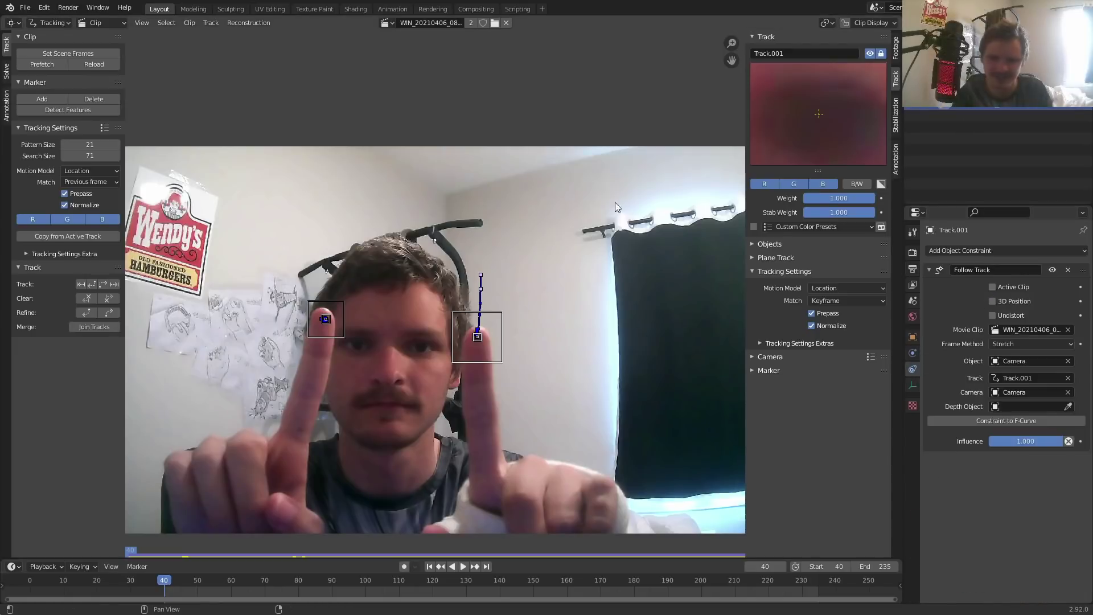
pyautogui.click(13, 23)
pyautogui.click(34, 54)
pyautogui.press('space')
# Delete the default cube and the next selected object
pyautogui.click(452, 265)
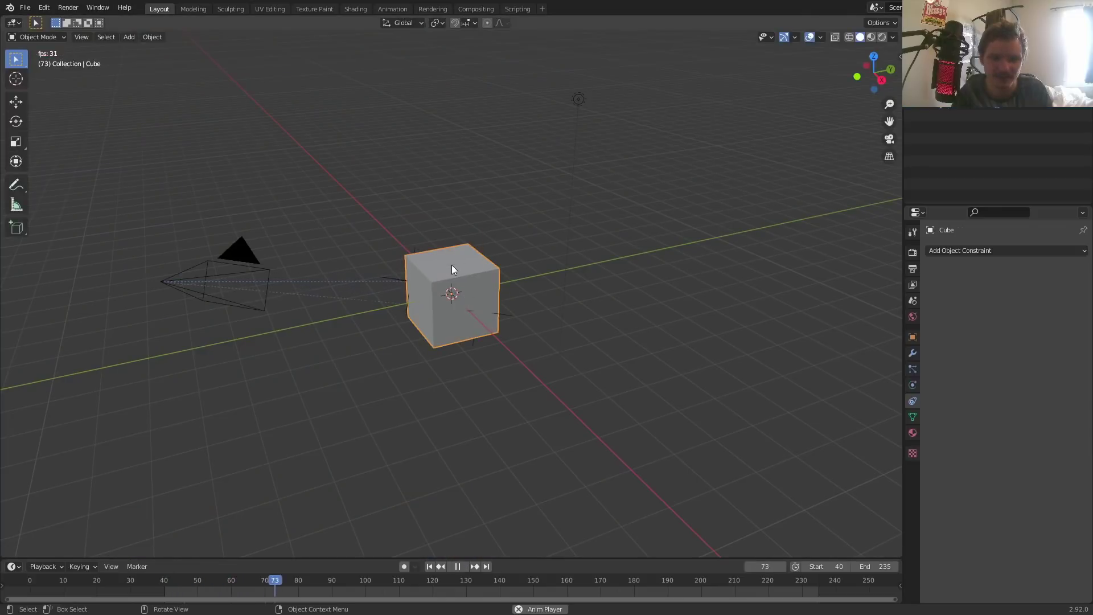
pyautogui.press('x')
pyautogui.click(452, 266)
pyautogui.press('x')
pyautogui.click(575, 87)
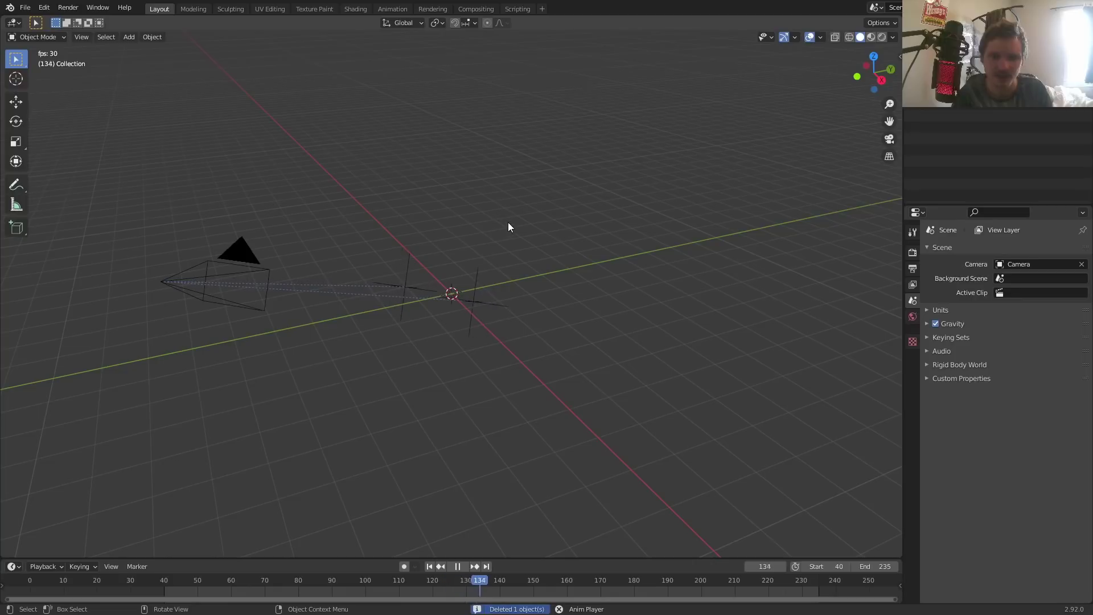
# Move and rotate the camera, then look through it
pyautogui.click(250, 258)
pyautogui.press('g')
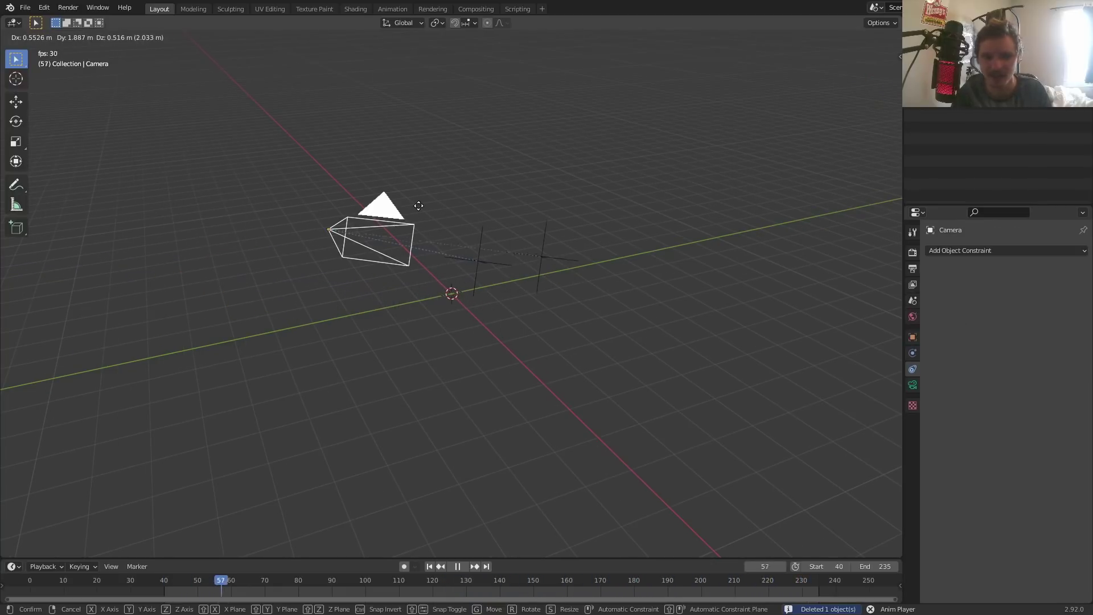
pyautogui.rightClick(418, 206)
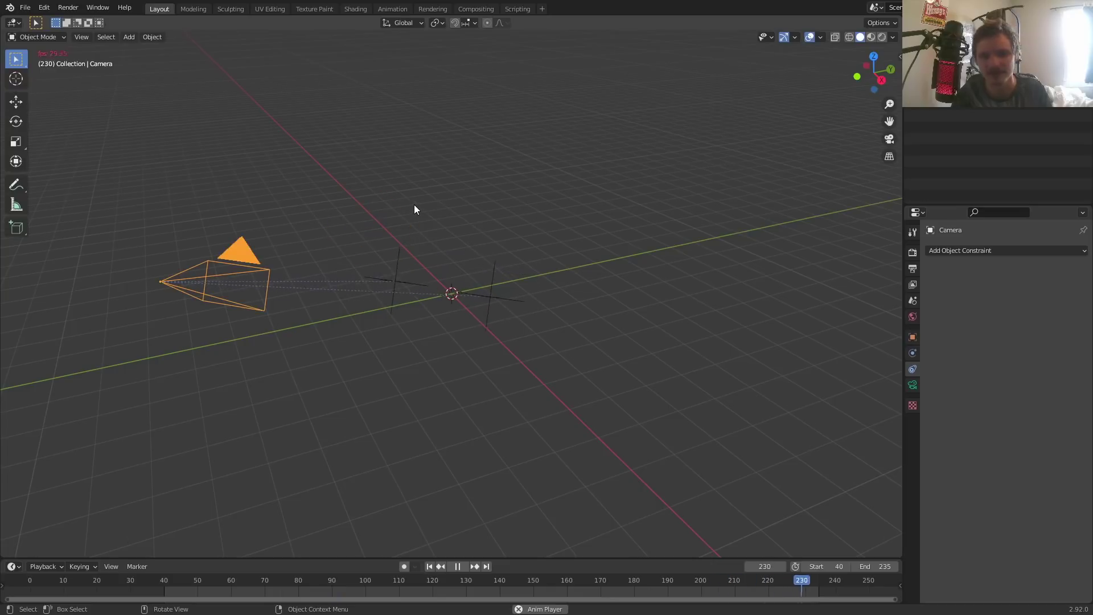
pyautogui.press('g')
pyautogui.click(400, 178)
pyautogui.press('r')
pyautogui.click(507, 261)
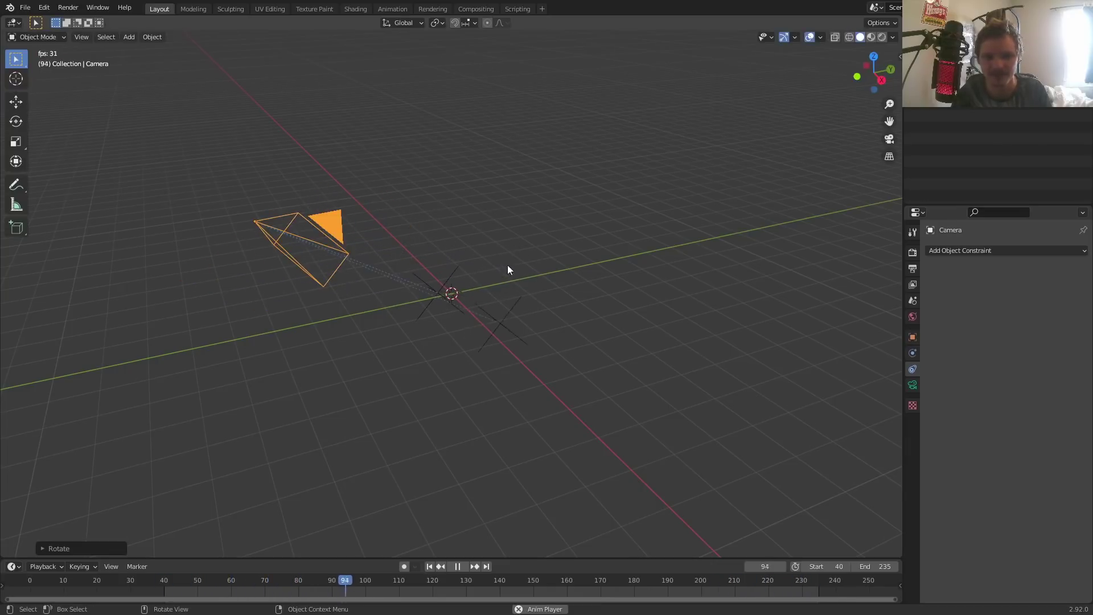
pyautogui.click(890, 138)
# Add WIN_20210406_08_40_59_Pro.mp4 as the camera's Movie Clip background image
pyautogui.click(913, 385)
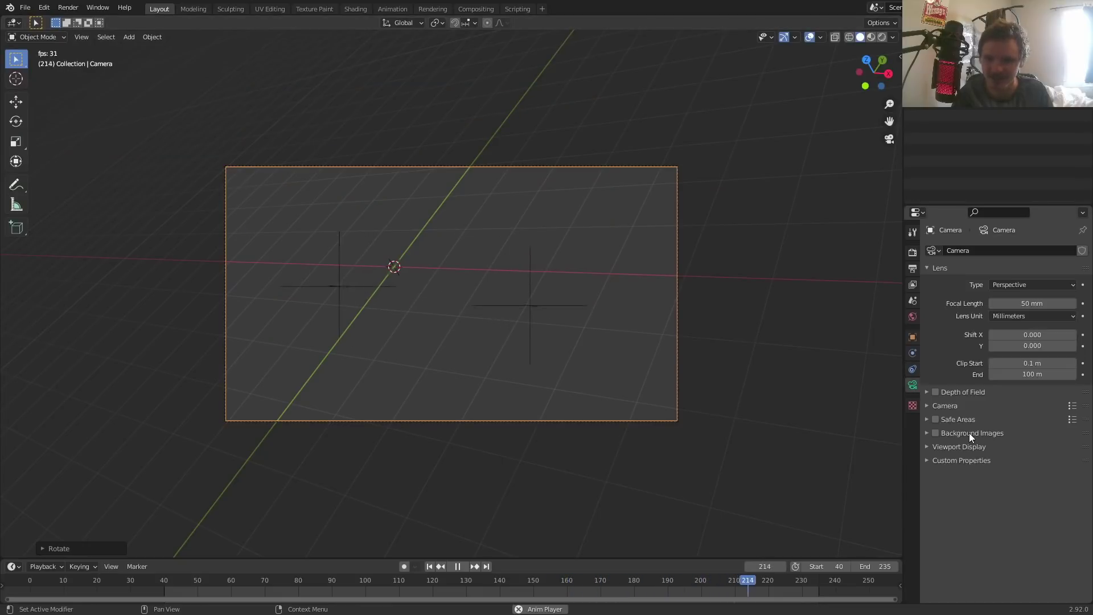
pyautogui.click(937, 432)
pyautogui.click(1032, 449)
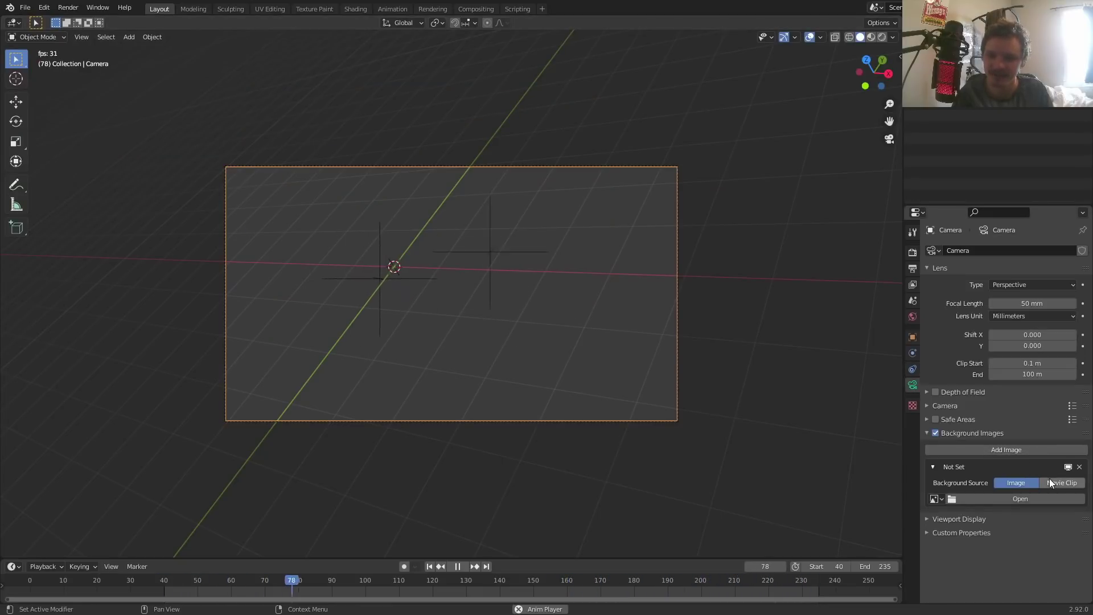
pyautogui.click(1051, 482)
pyautogui.click(934, 514)
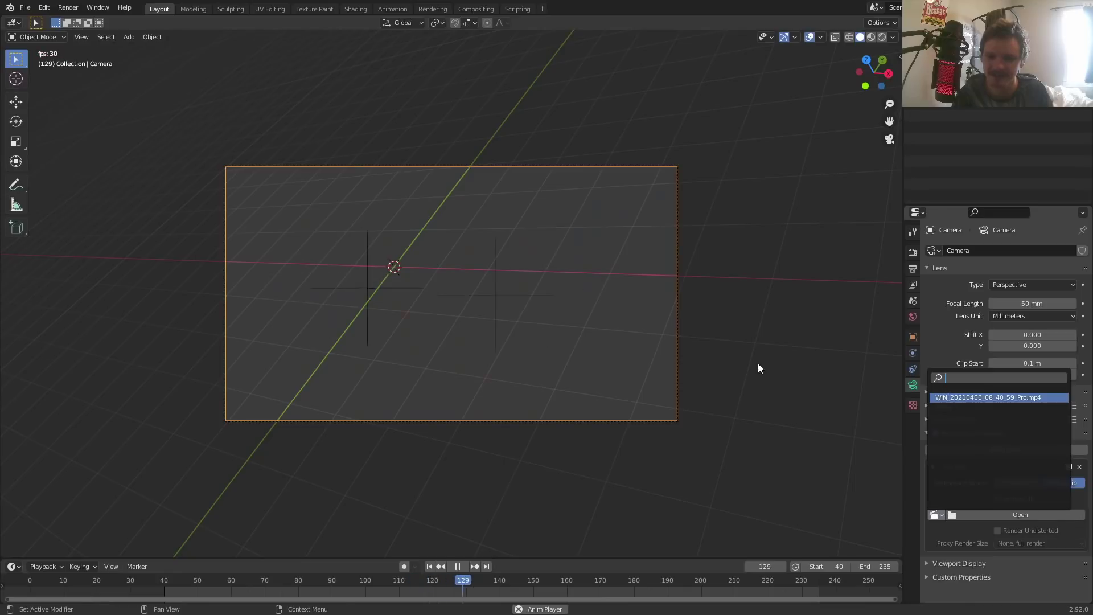
pyautogui.click(946, 397)
pyautogui.scroll(1, 626, 291)
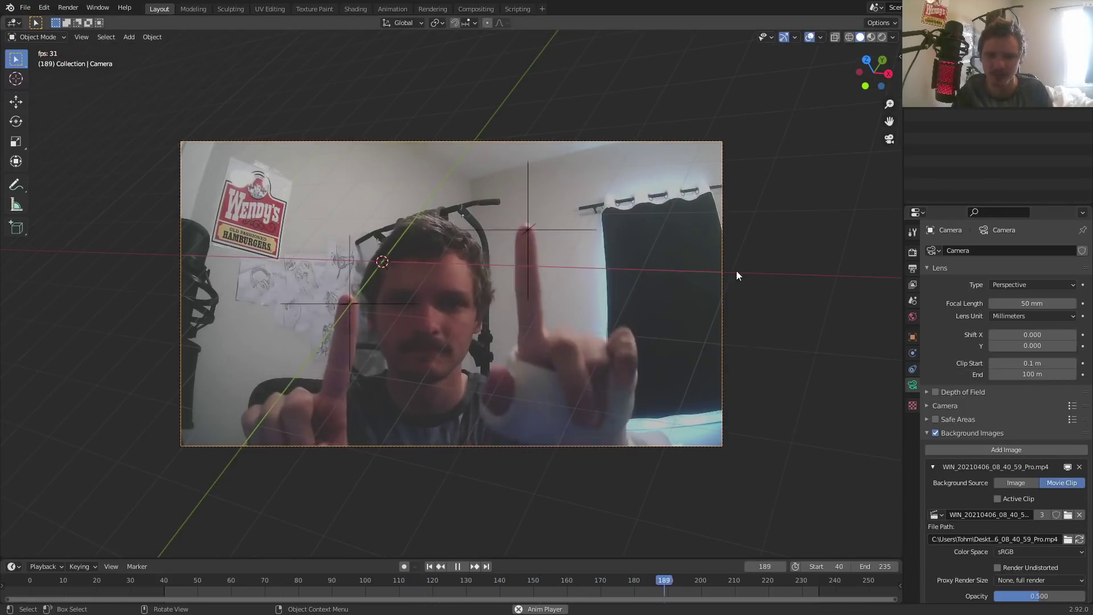
# Try moving the camera, undo the move, and stop playback
pyautogui.press('g')
pyautogui.click(486, 287)
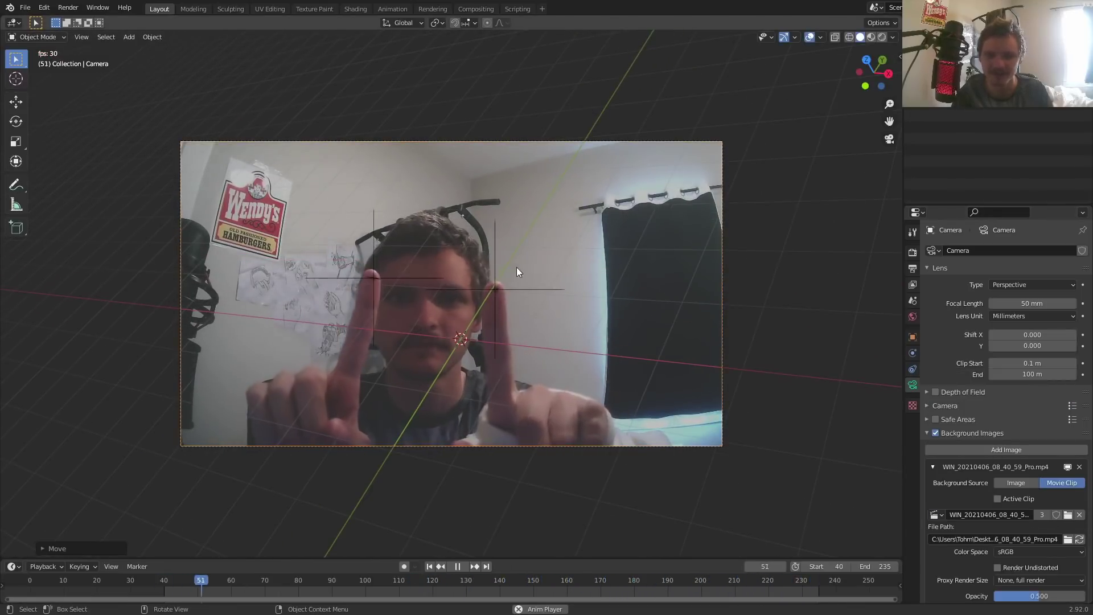
pyautogui.hotkey('ctrl', 'z')
pyautogui.press('space')
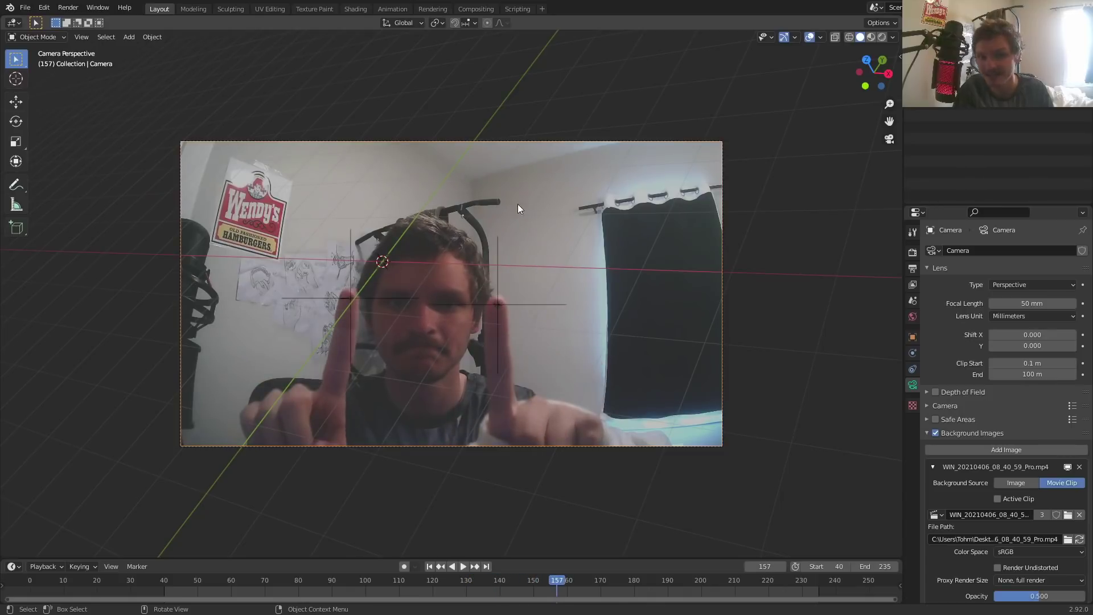
# Orbit out of camera view to inspect the camera placement and show the sidebar
pyautogui.moveTo(501, 222); pyautogui.dragTo(441, 189, button='middle')
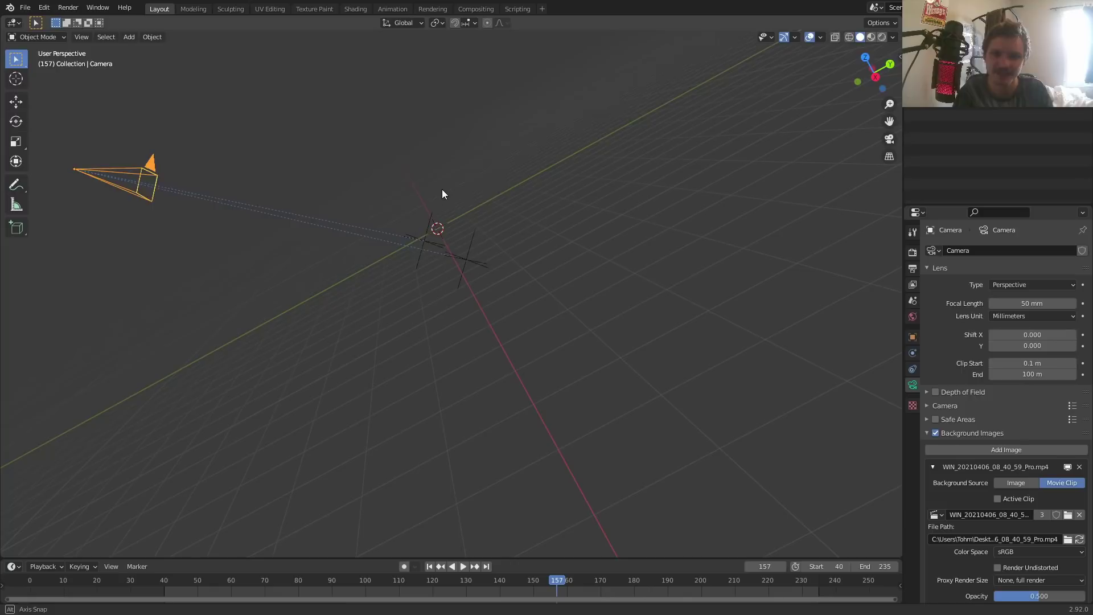
pyautogui.click(884, 78)
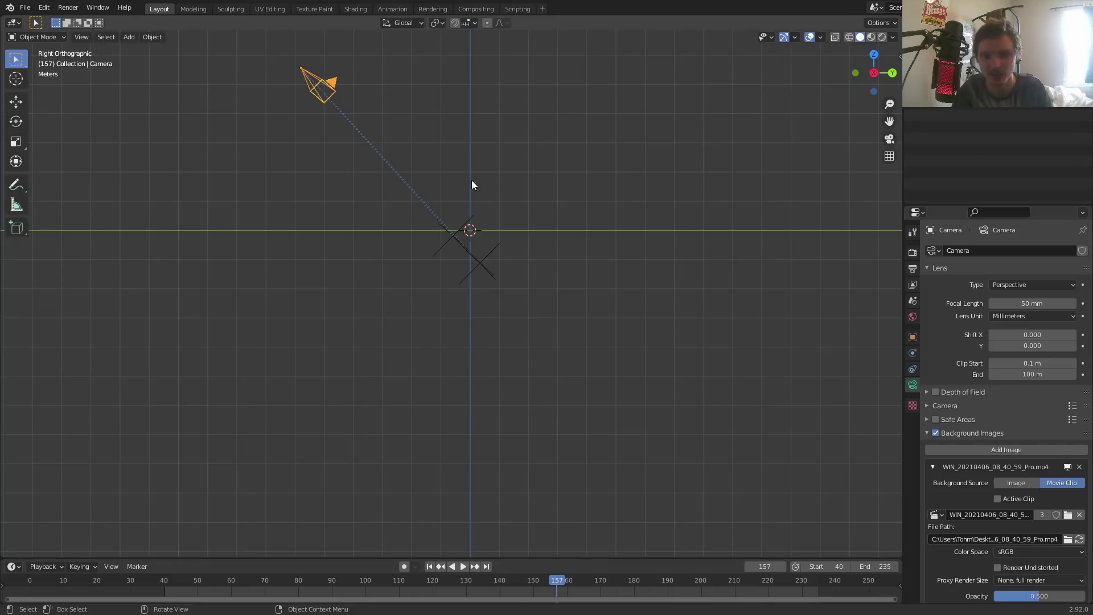
pyautogui.moveTo(469, 197)
pyautogui.mouseDown(button='middle')
pyautogui.moveTo(465, 209)
pyautogui.moveTo(478, 204)
pyautogui.mouseUp(button='middle')
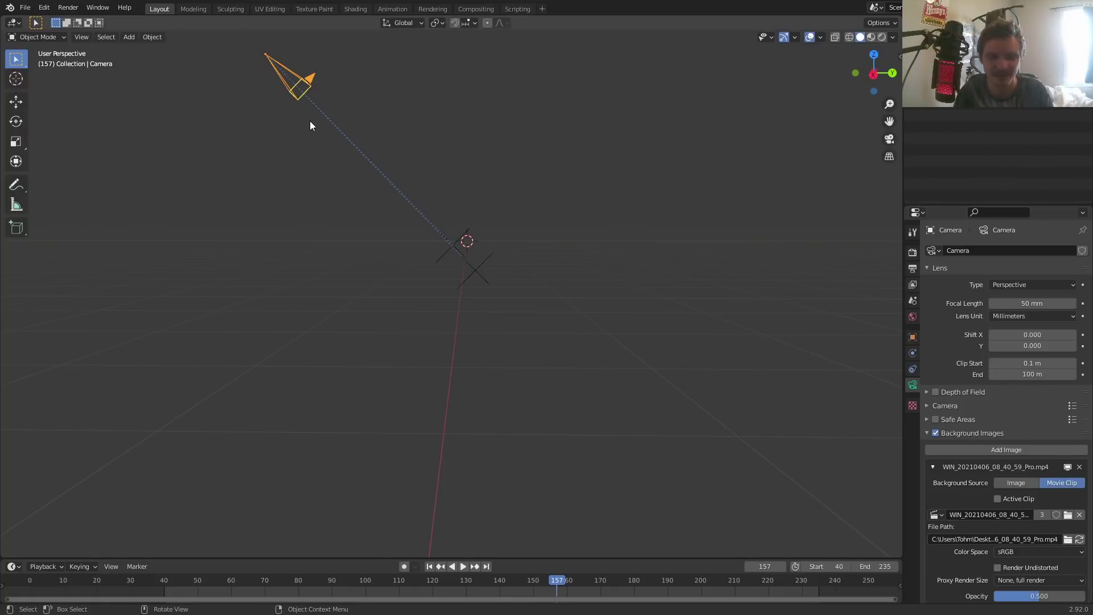
pyautogui.press('n')
# Reset the camera's location and rotation, then set Y to −5.15 m and X rotation to 90°
pyautogui.click(810, 80)
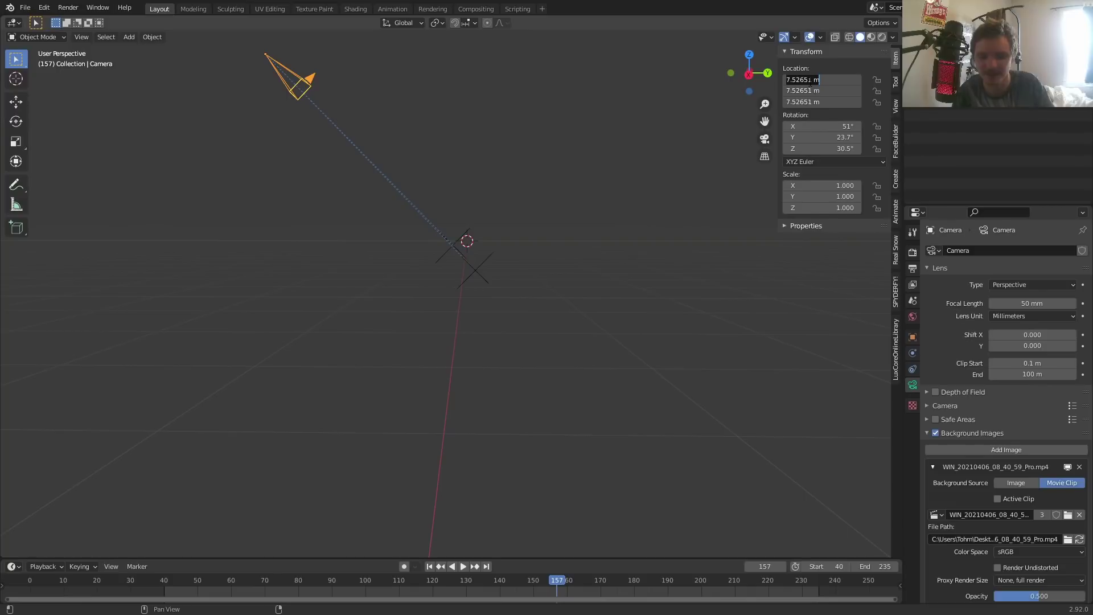
pyautogui.press('Escape')
pyautogui.press('BackSpace')
pyautogui.press('BackSpace')
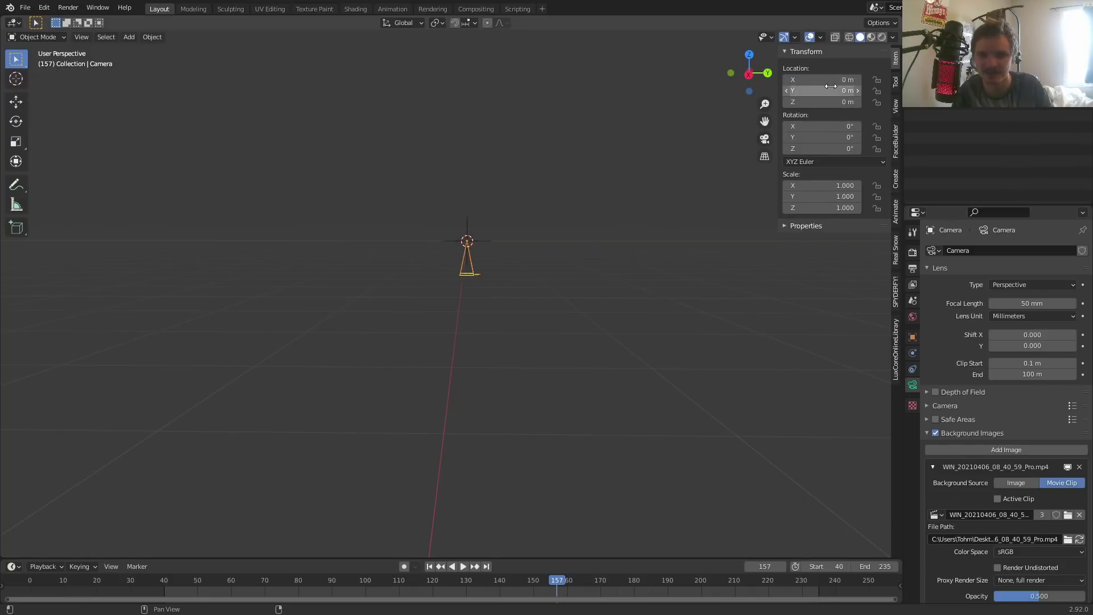
pyautogui.moveTo(830, 86); pyautogui.dragTo(808, 87)
pyautogui.click(846, 126)
pyautogui.write('90')
pyautogui.press('Return')
# Inspect the camera from above, rotate it toward the empties, and play the animation
pyautogui.moveTo(513, 227)
pyautogui.mouseDown(button='middle')
pyautogui.moveTo(599, 258)
pyautogui.moveTo(523, 242)
pyautogui.mouseUp(button='middle')
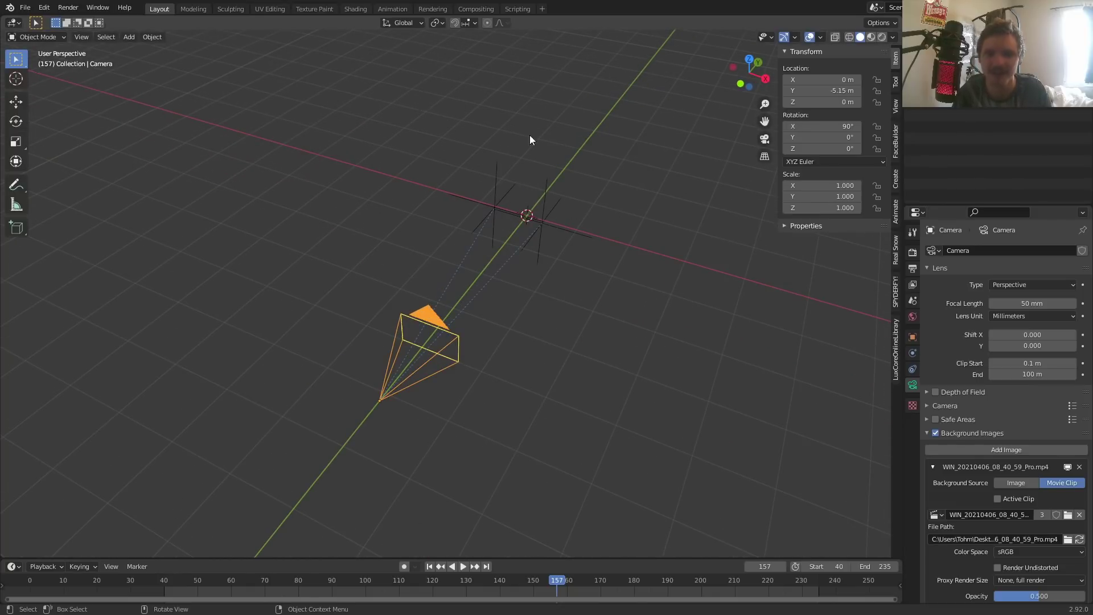
pyautogui.scroll(4, 568, 160)
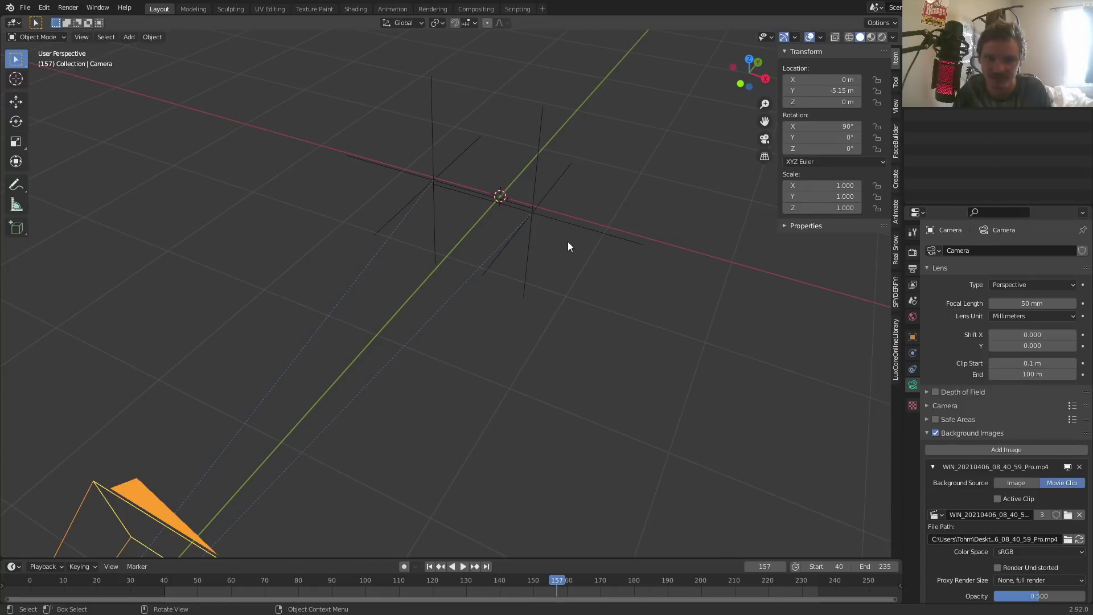
pyautogui.scroll(-3, 493, 154)
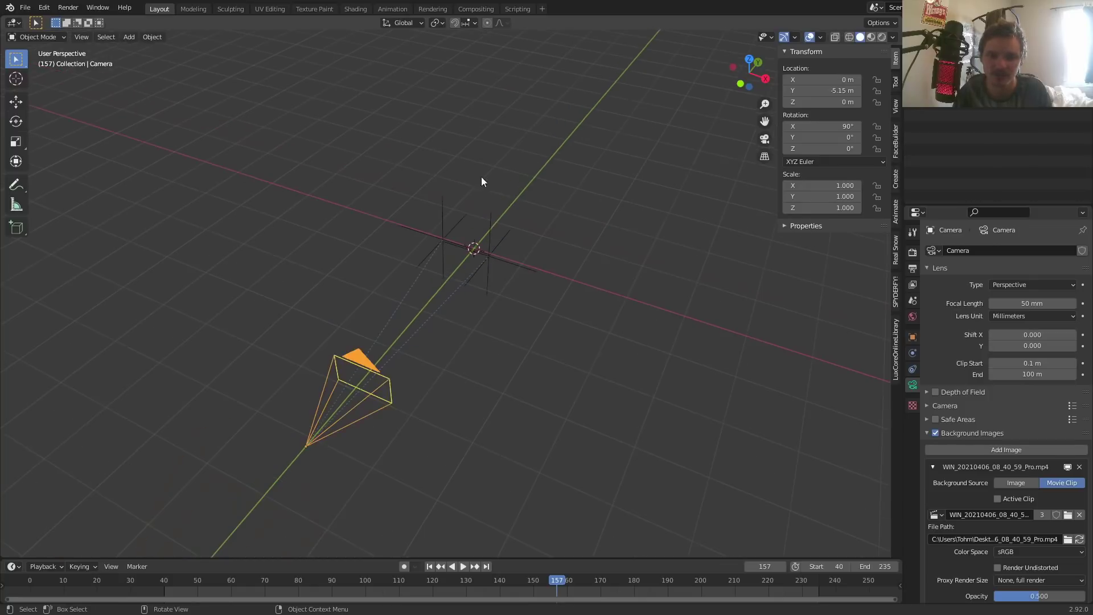
pyautogui.press('r')
pyautogui.click(557, 393)
pyautogui.press('space')
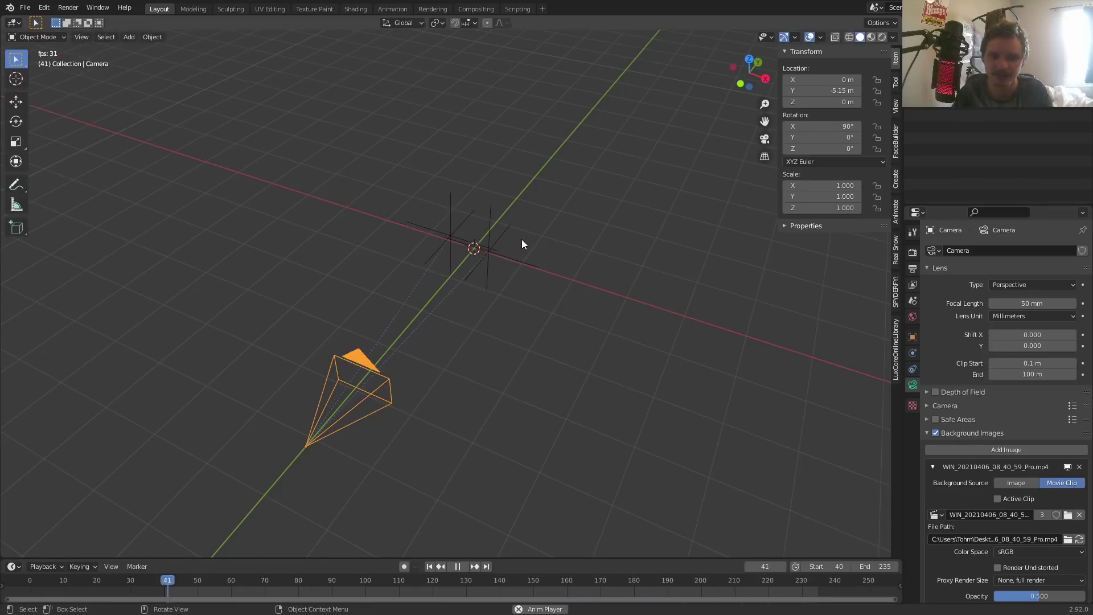
# Stop playback and save the project as patreon.blend on the Desktop
pyautogui.click(766, 141)
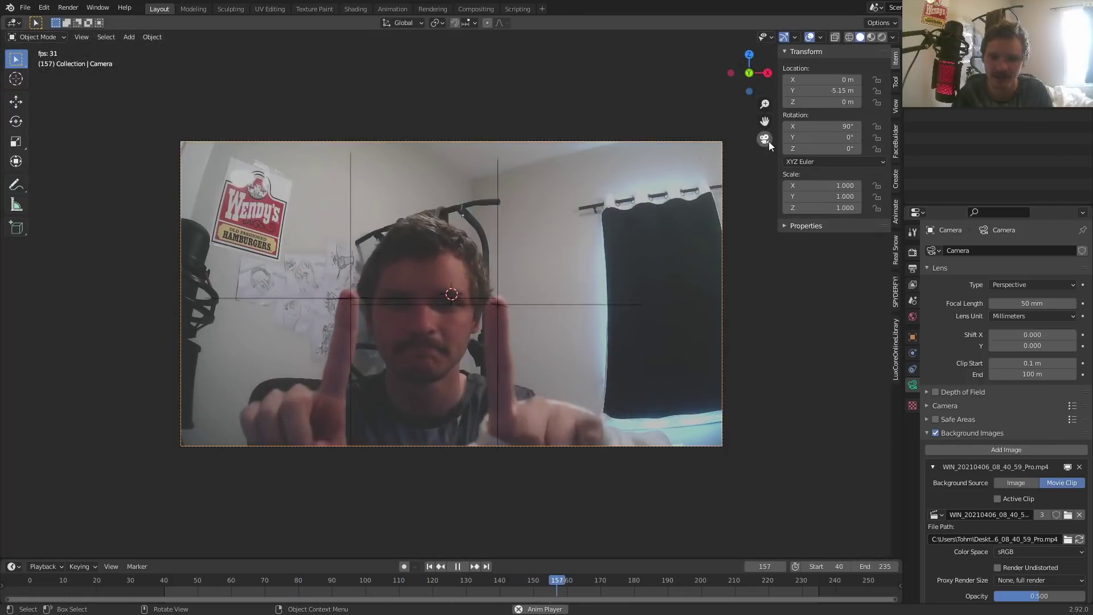
pyautogui.press('space')
pyautogui.hotkey('ctrl', 's')
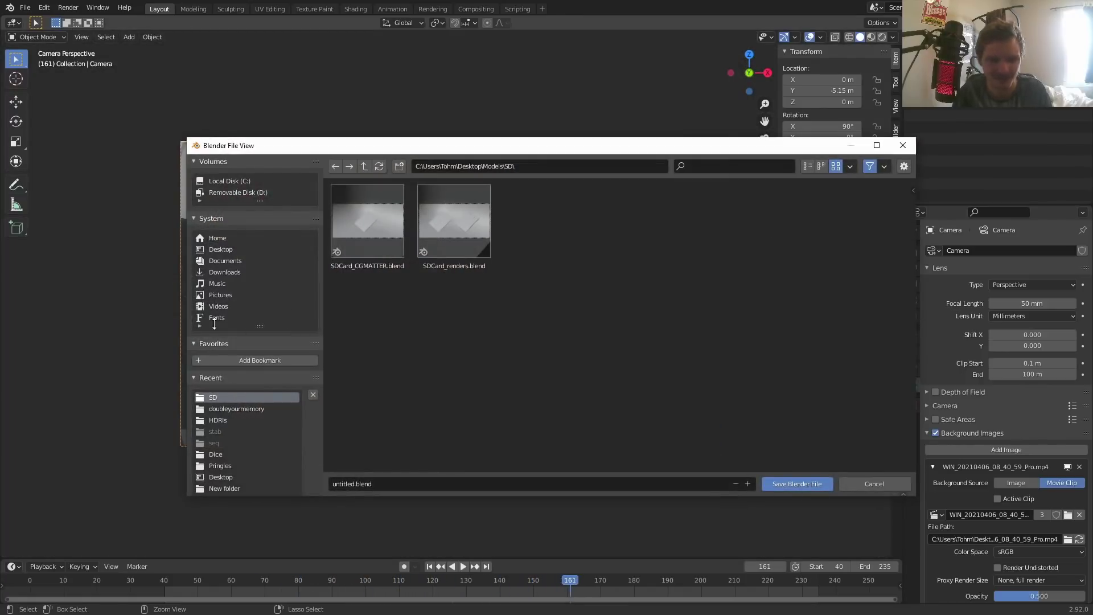
pyautogui.click(221, 250)
pyautogui.click(348, 483)
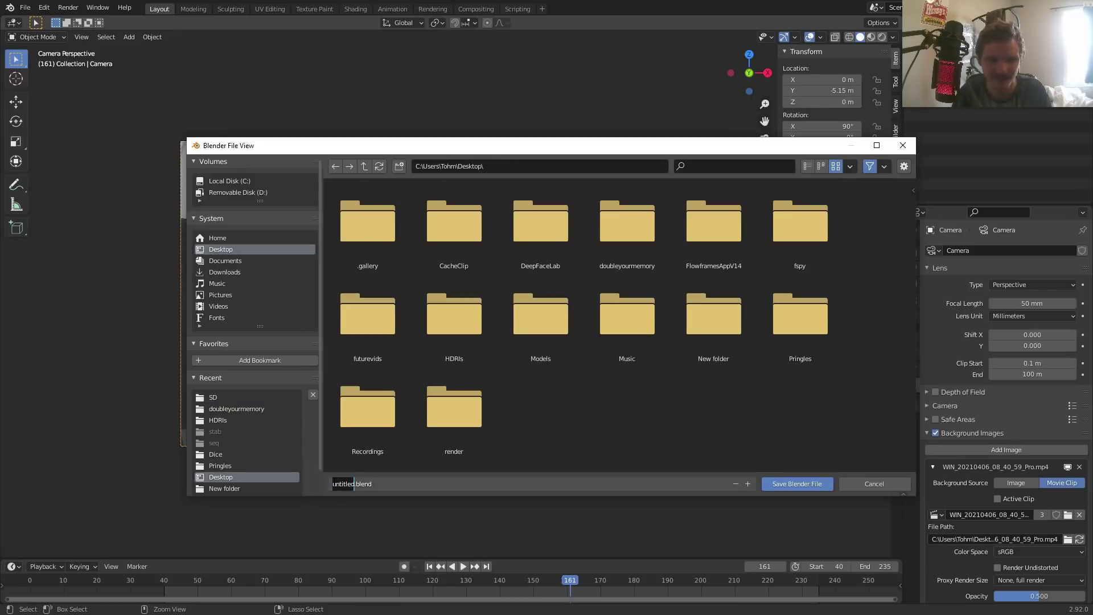
pyautogui.write('patreon')
pyautogui.press('Return')
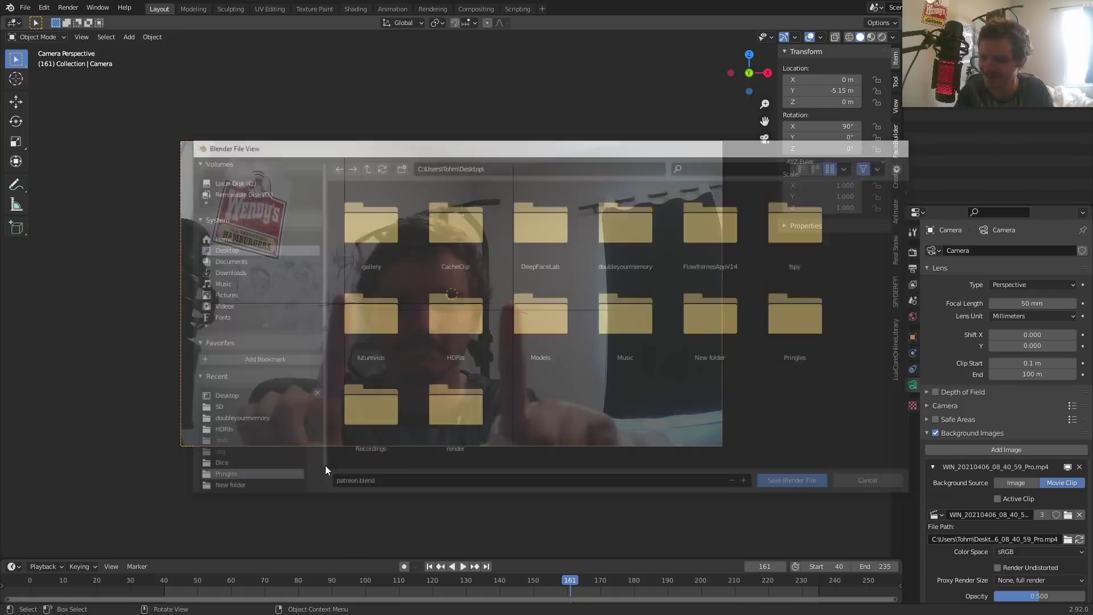
# Replay the animation briefly, then return the timeline to start frame 40
pyautogui.press('space')
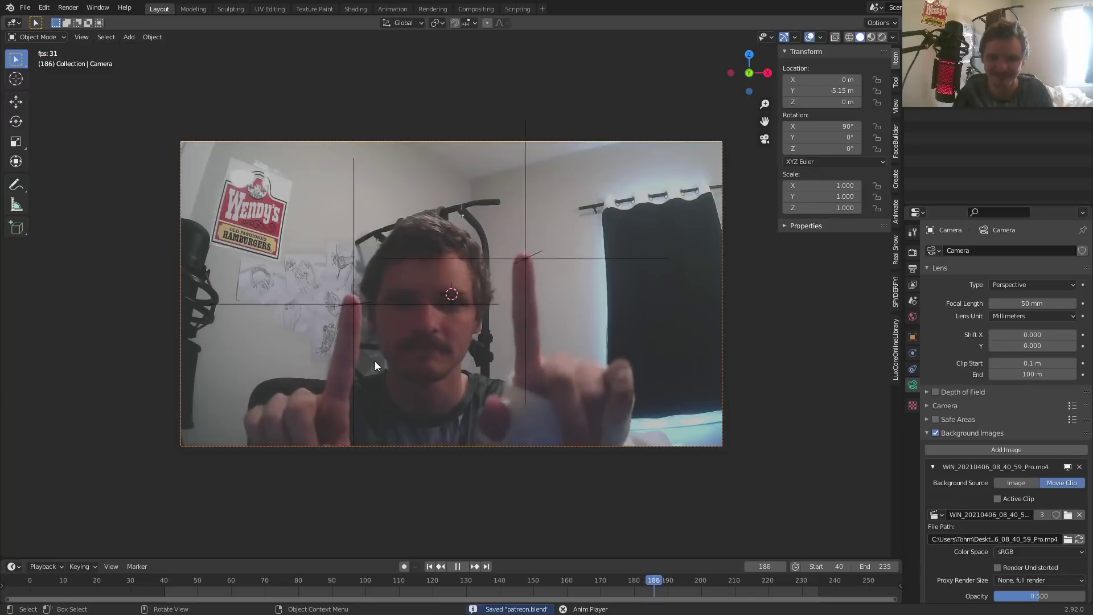
pyautogui.moveTo(423, 336); pyautogui.dragTo(376, 355, button='middle')
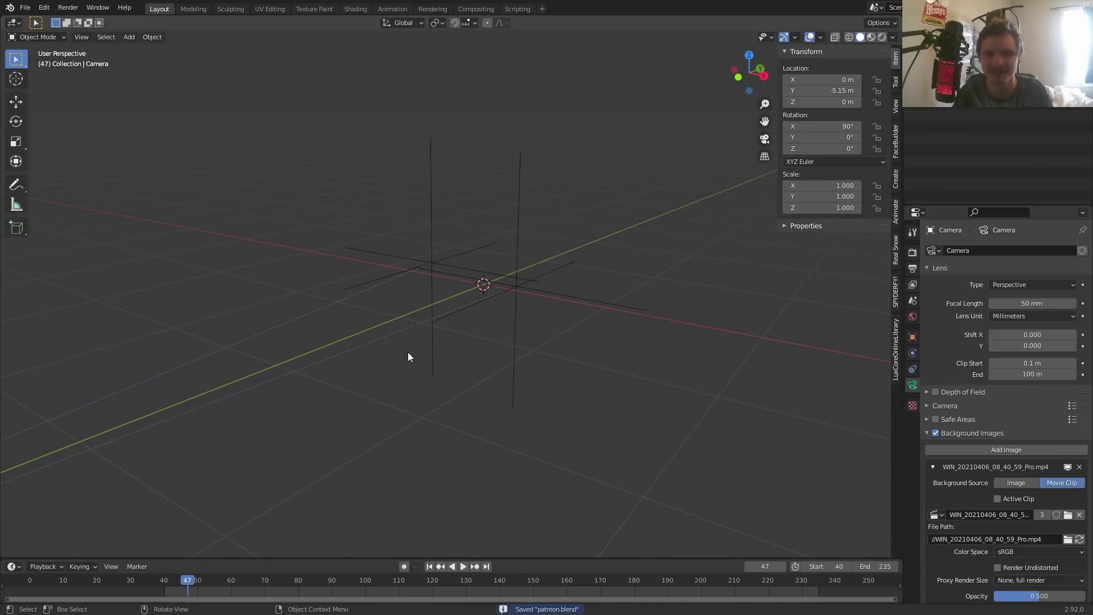
pyautogui.press('space')
pyautogui.hotkey('shift', 'Left')
pyautogui.moveTo(439, 226); pyautogui.dragTo(432, 285, button='middle')
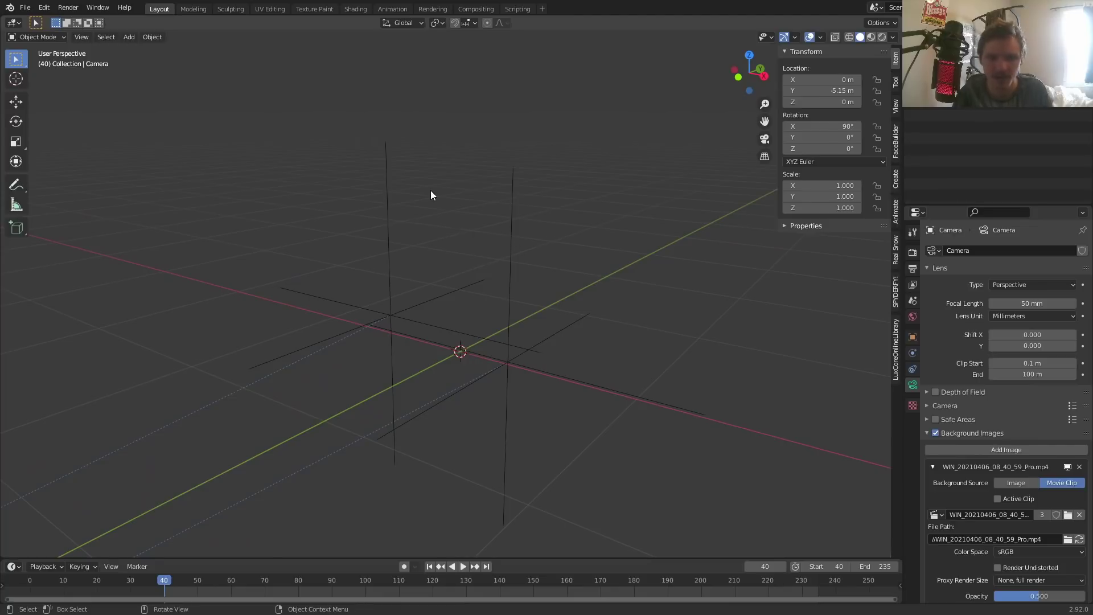
# Add a plane and delete it down to a single edge
pyautogui.hotkey('shift', 'a')
pyautogui.moveTo(431, 193)
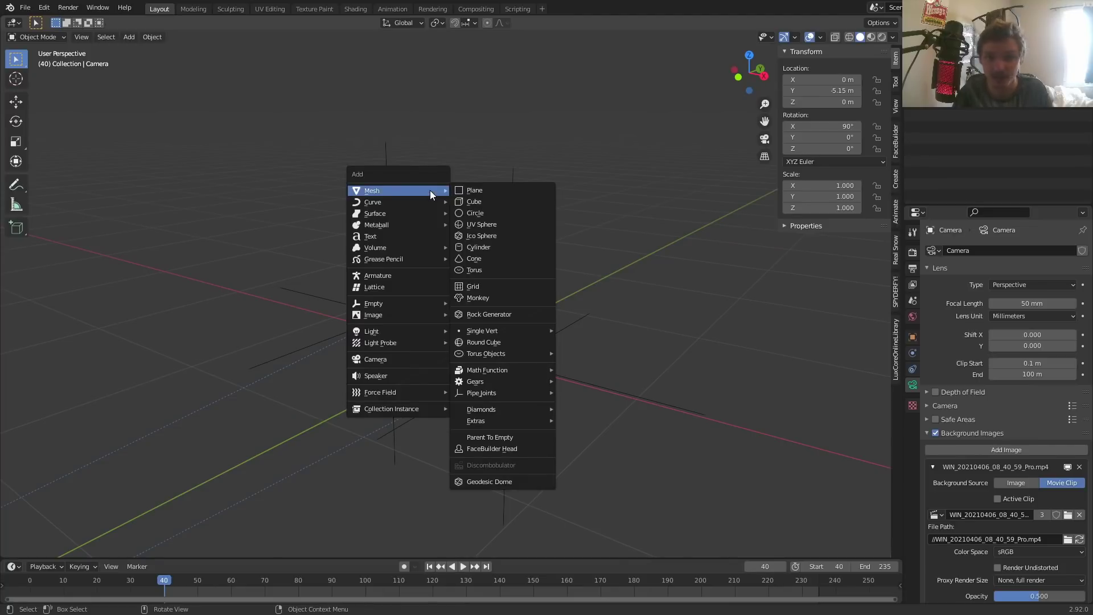
pyautogui.click(468, 190)
pyautogui.press('Tab')
pyautogui.press('2')
pyautogui.press('x')
pyautogui.click(356, 428)
pyautogui.press('Tab')
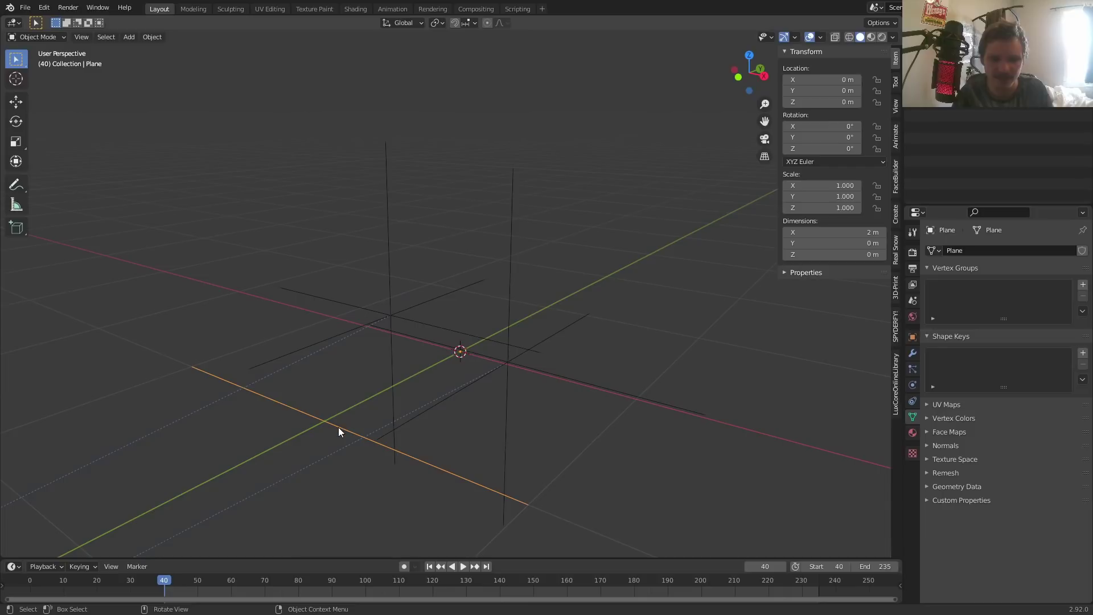
# Set the edge's origin to its geometry centre and replay from the start frame
pyautogui.click(152, 36)
pyautogui.moveTo(176, 56)
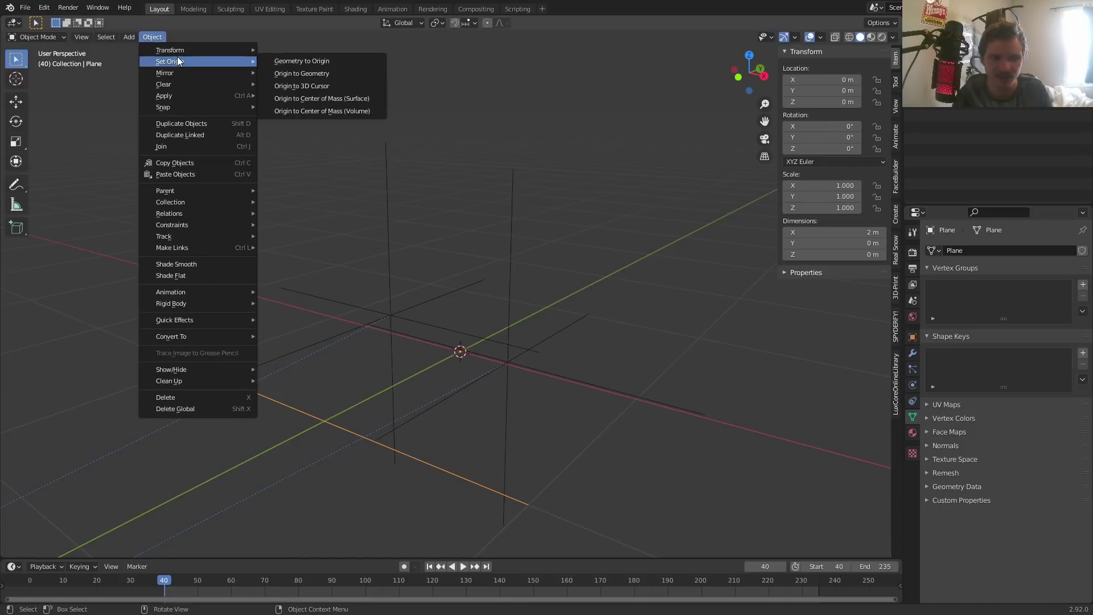
pyautogui.click(305, 72)
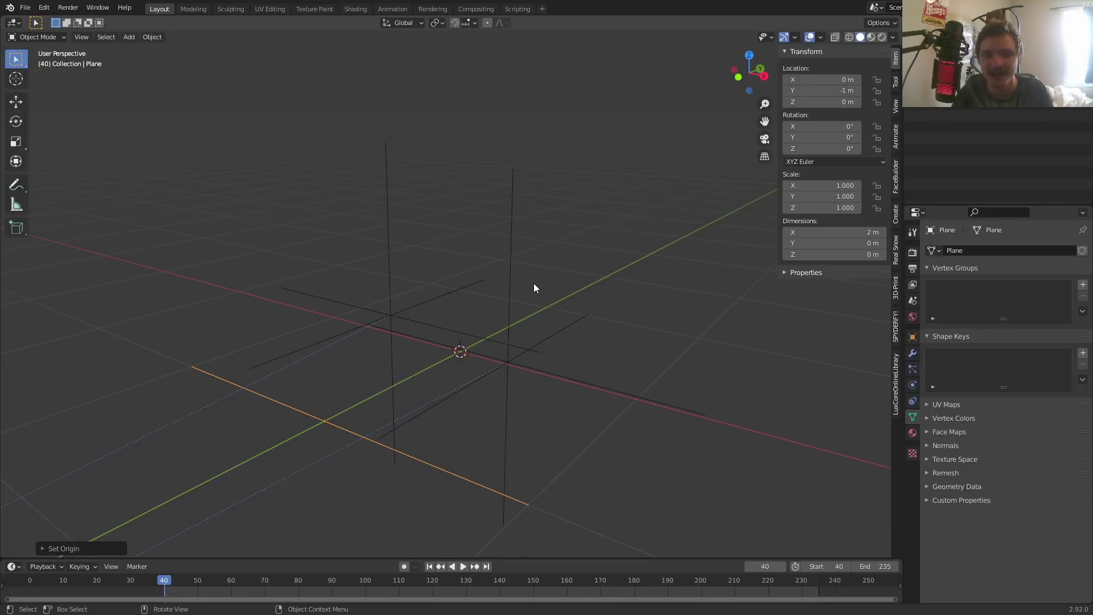
pyautogui.press('space')
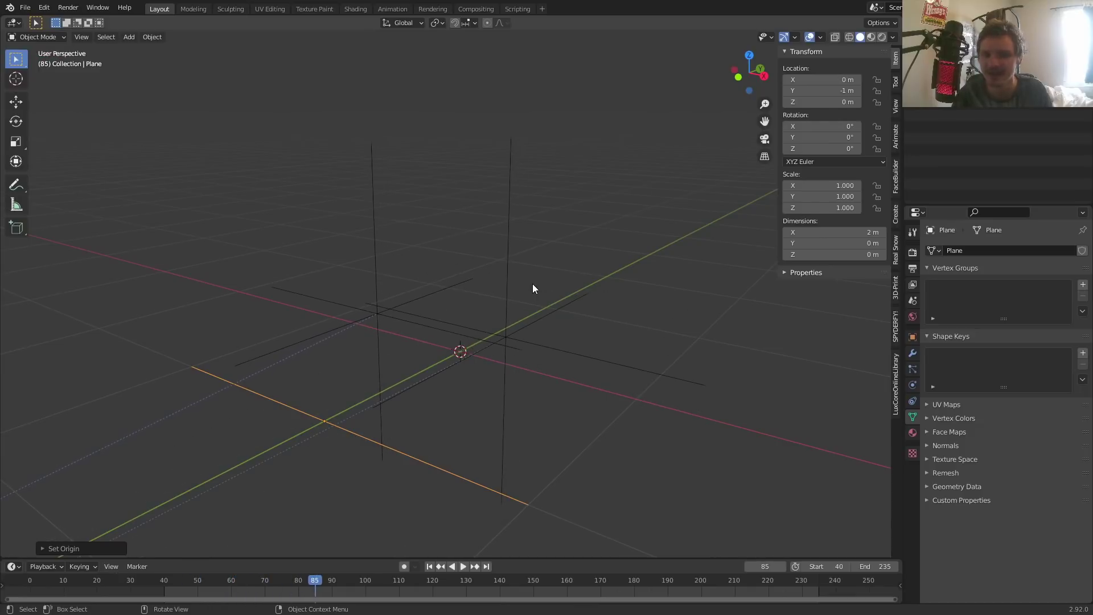
pyautogui.hotkey('shift', 'Left')
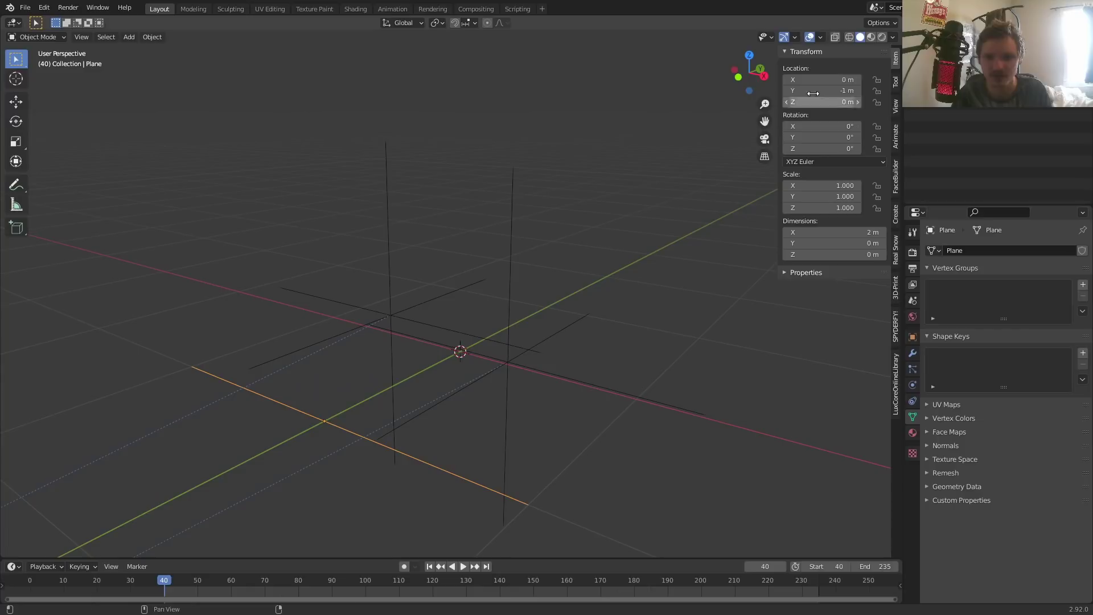
# Try moving the edge in top view, then undo the move
pyautogui.click(749, 56)
pyautogui.press('g')
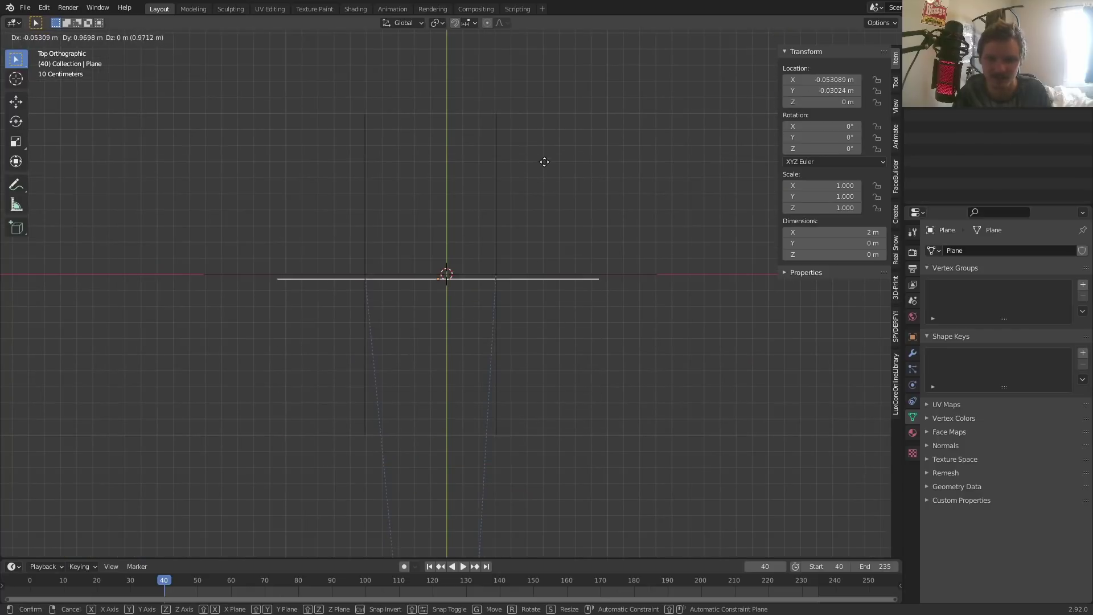
pyautogui.click(542, 165)
pyautogui.hotkey('ctrl', 'z')
pyautogui.moveTo(513, 349); pyautogui.dragTo(481, 280, button='middle')
# In Edit Mode, change the vertex snapping target and look through the camera
pyautogui.press('Tab')
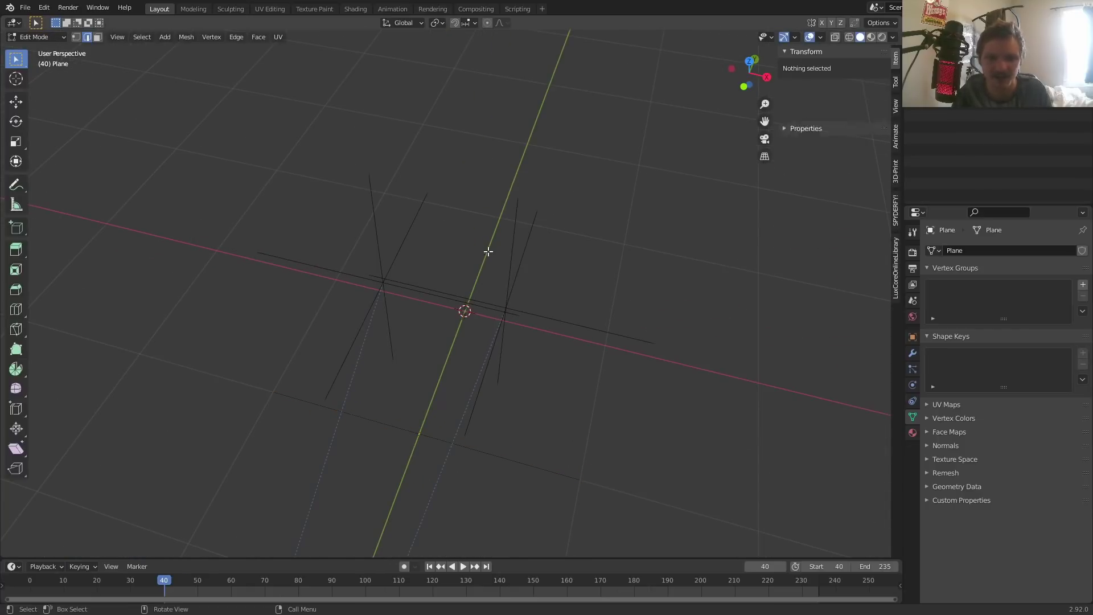
pyautogui.click(466, 23)
pyautogui.click(454, 73)
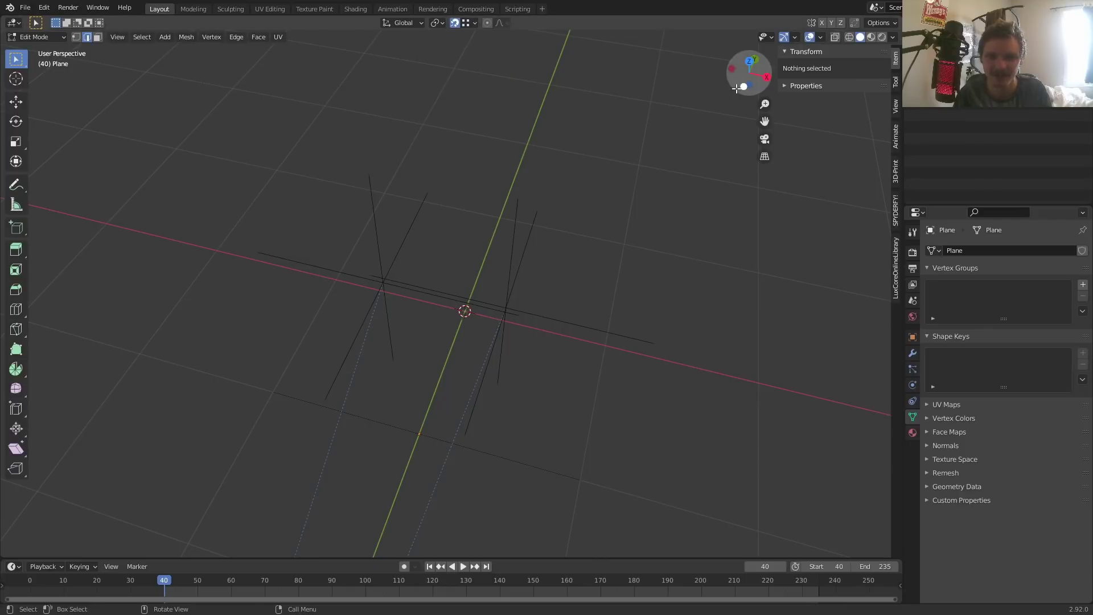
pyautogui.click(741, 87)
pyautogui.click(764, 139)
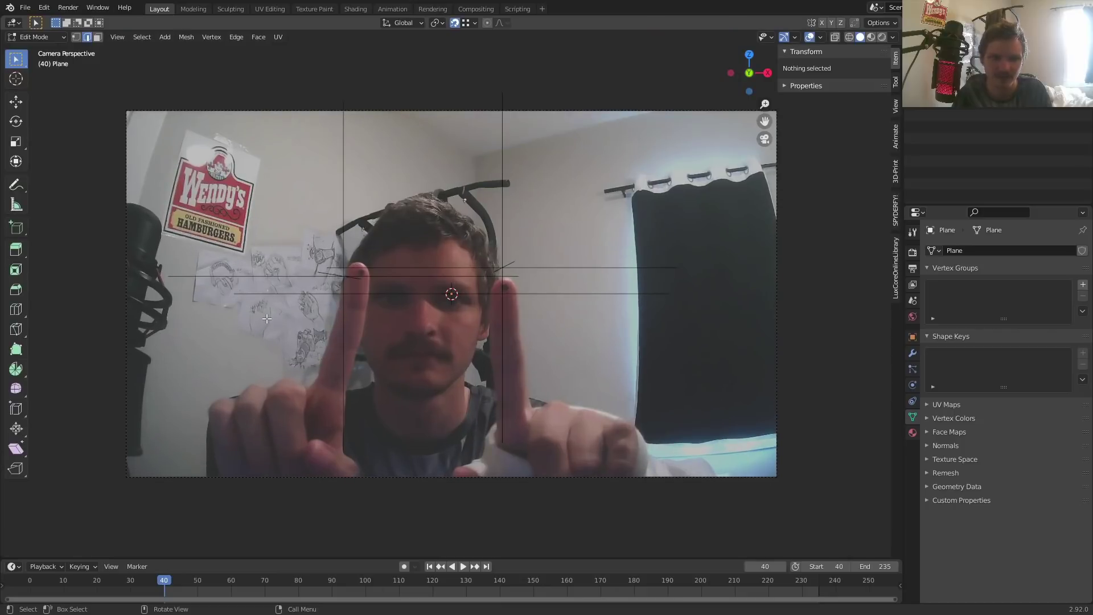
# Move the edge's left and right end vertices onto the left and right fingertips
pyautogui.click(258, 300)
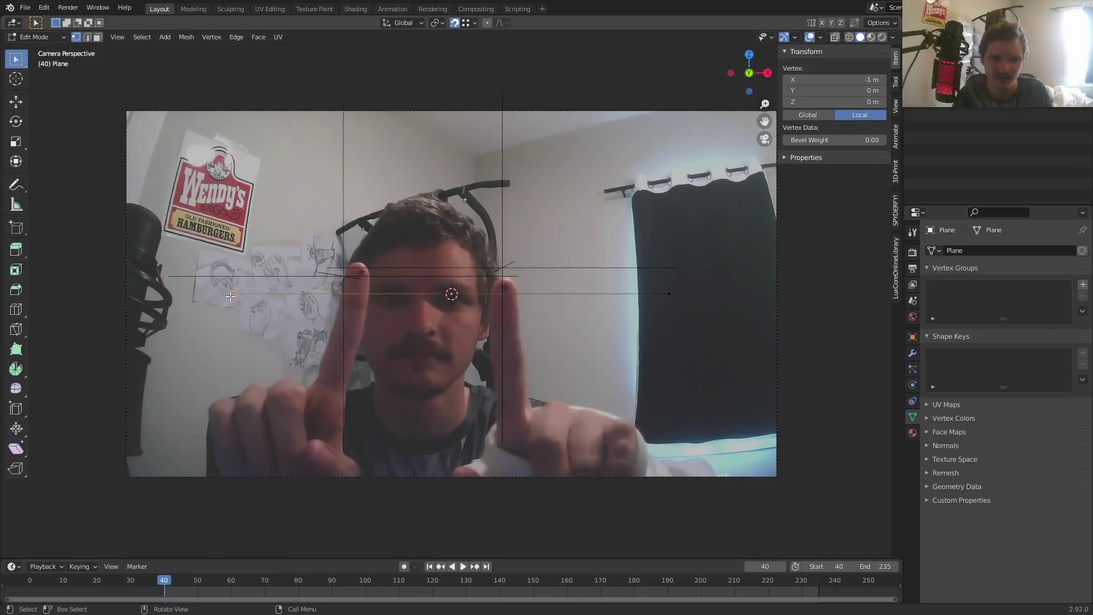
pyautogui.press('g')
pyautogui.click(345, 277)
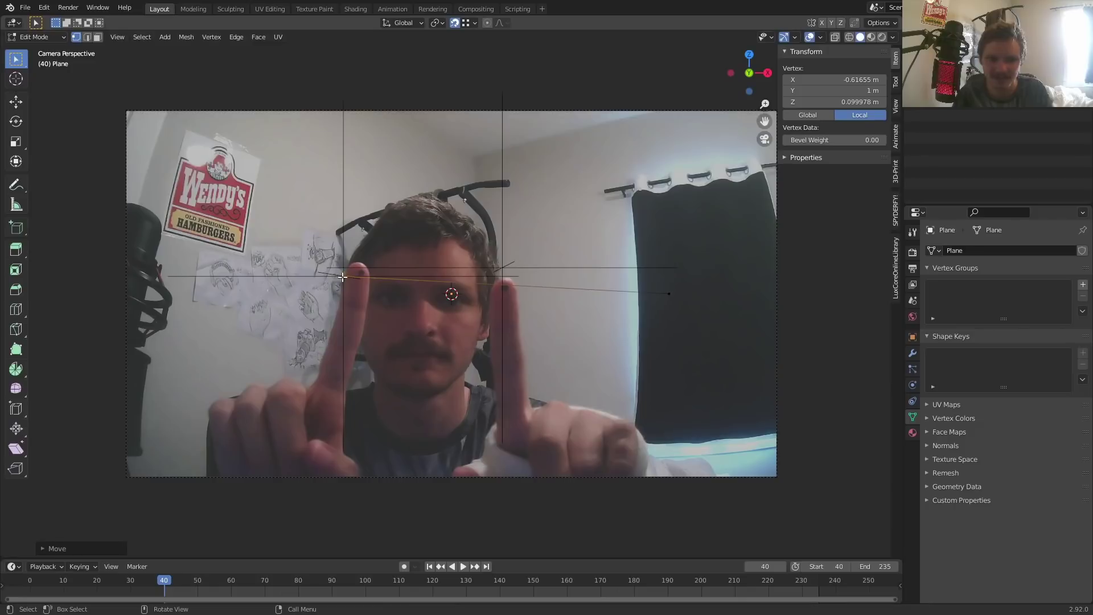
pyautogui.click(669, 294)
pyautogui.press('g')
pyautogui.click(498, 268)
pyautogui.moveTo(498, 269); pyautogui.dragTo(425, 204, button='middle')
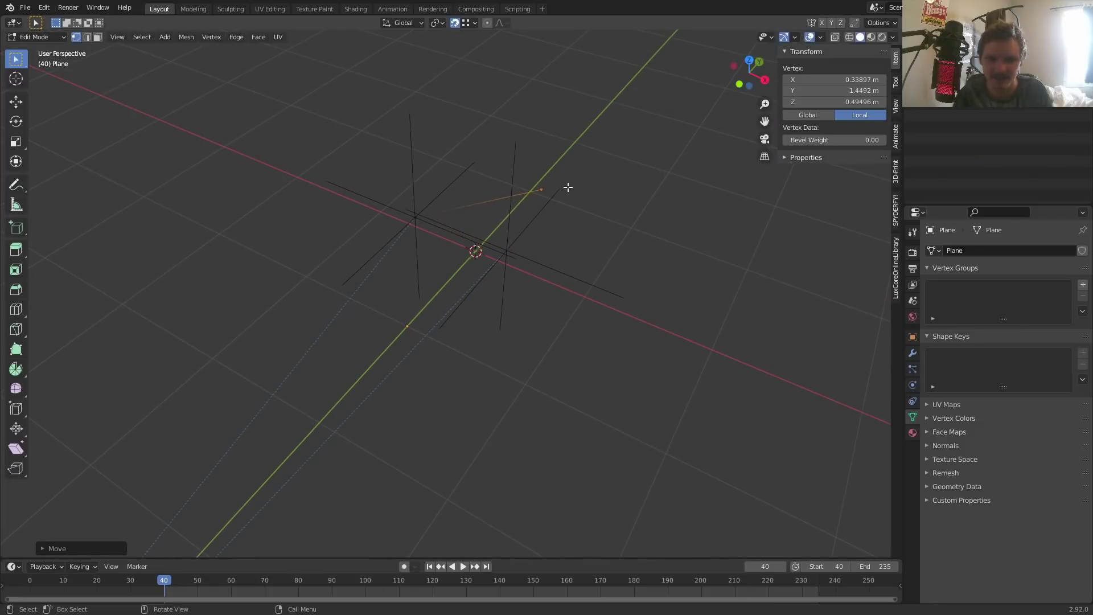
# Leave Edit Mode and play the animation to check the tracking
pyautogui.press('g')
pyautogui.press('Escape')
pyautogui.scroll(3, 541, 219)
pyautogui.press('Tab')
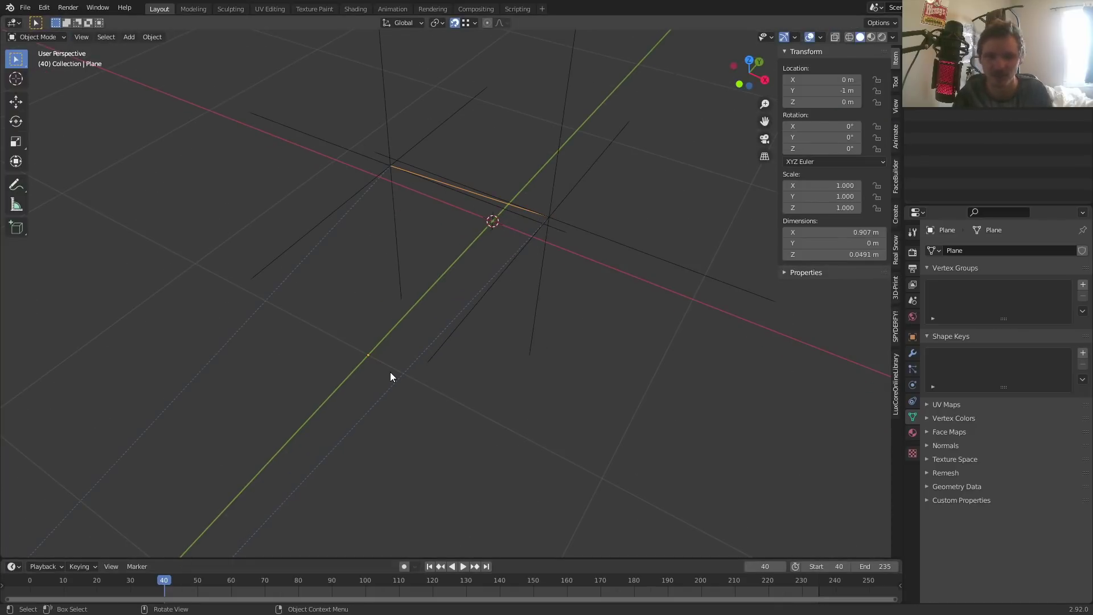
pyautogui.press('space')
pyautogui.press('Escape')
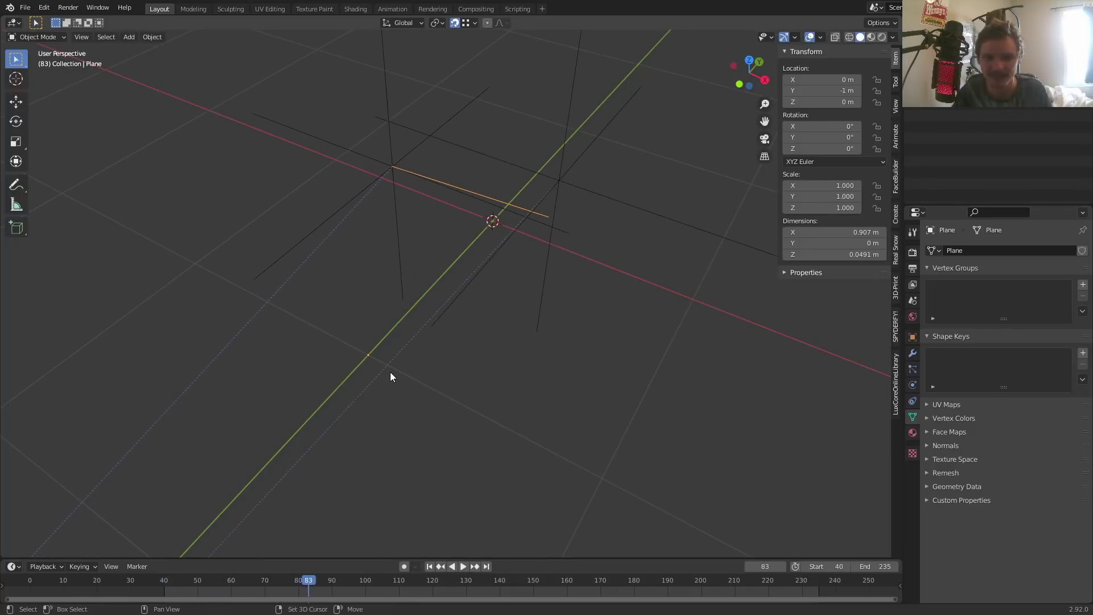
# Reposition both end vertices on the fingertips, the left one at X −0.5084 m, Z 0.111 m
pyautogui.press('Tab')
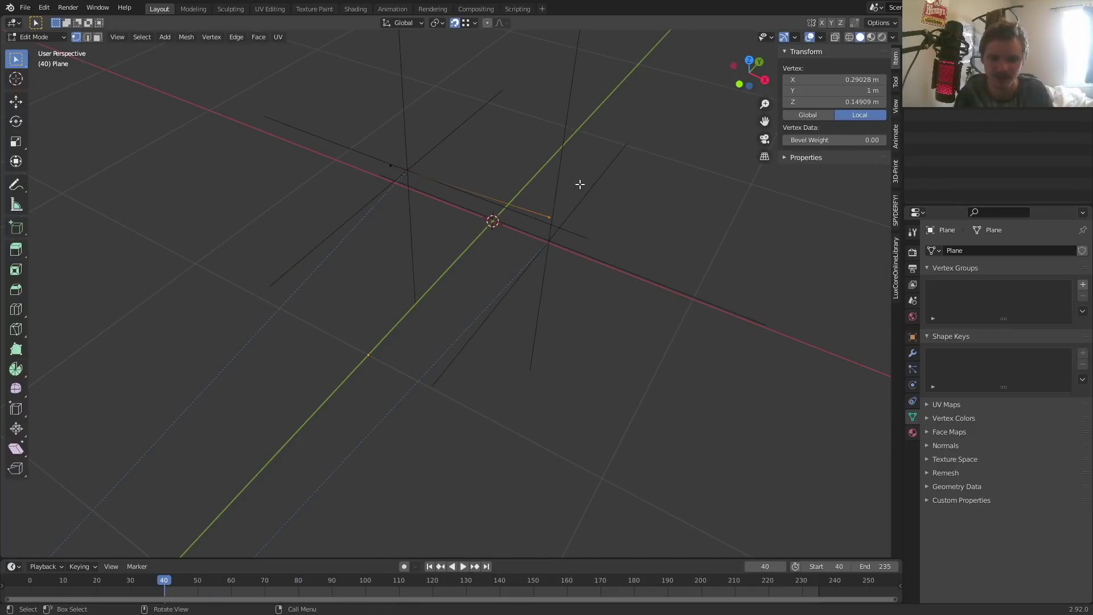
pyautogui.scroll(2, 564, 205)
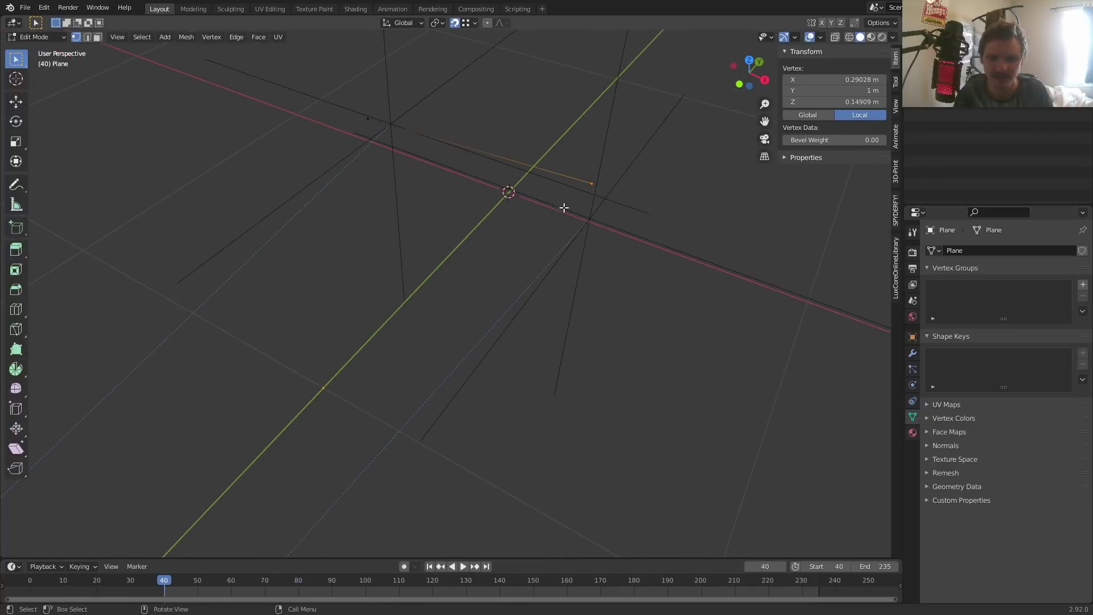
pyautogui.click(764, 138)
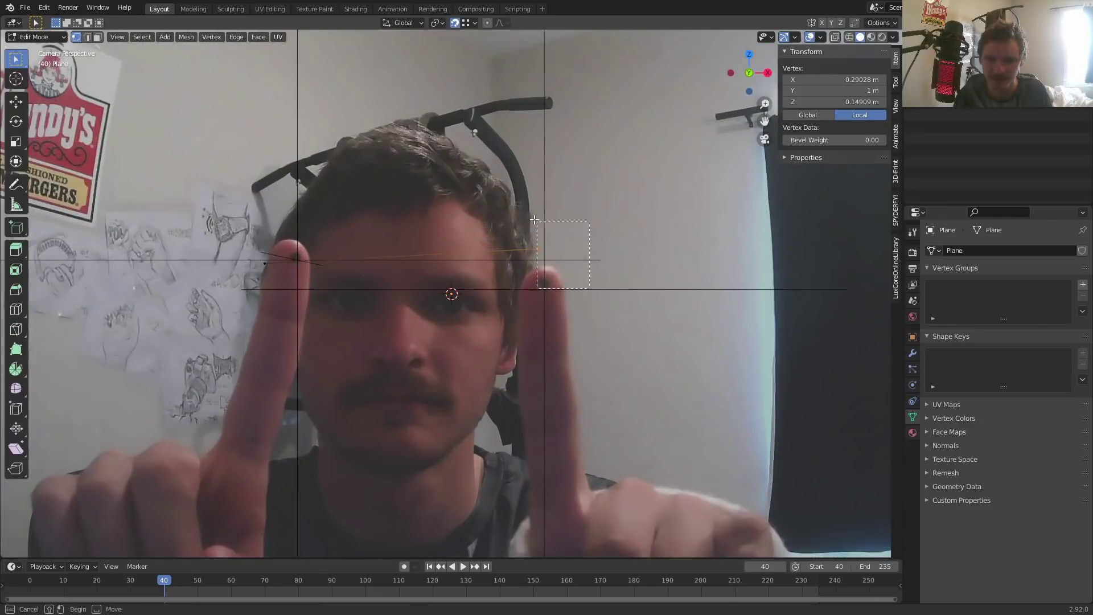
pyautogui.press('g')
pyautogui.click(548, 280)
pyautogui.click(264, 263)
pyautogui.press('g')
pyautogui.click(296, 270)
pyautogui.scroll(2, 334, 263)
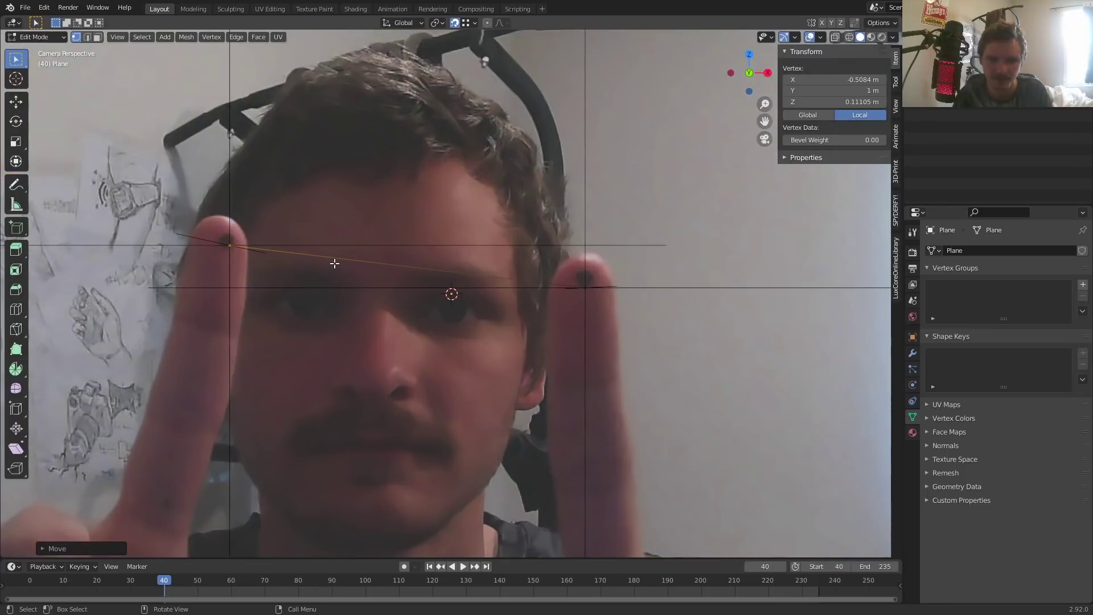
pyautogui.scroll(2, 300, 254)
# Hook the right end vertex to its fingertip tracking empty
pyautogui.keyDown('ctrl'); pyautogui.scroll(-4, 358, 262); pyautogui.keyUp('ctrl')
pyautogui.press('b')
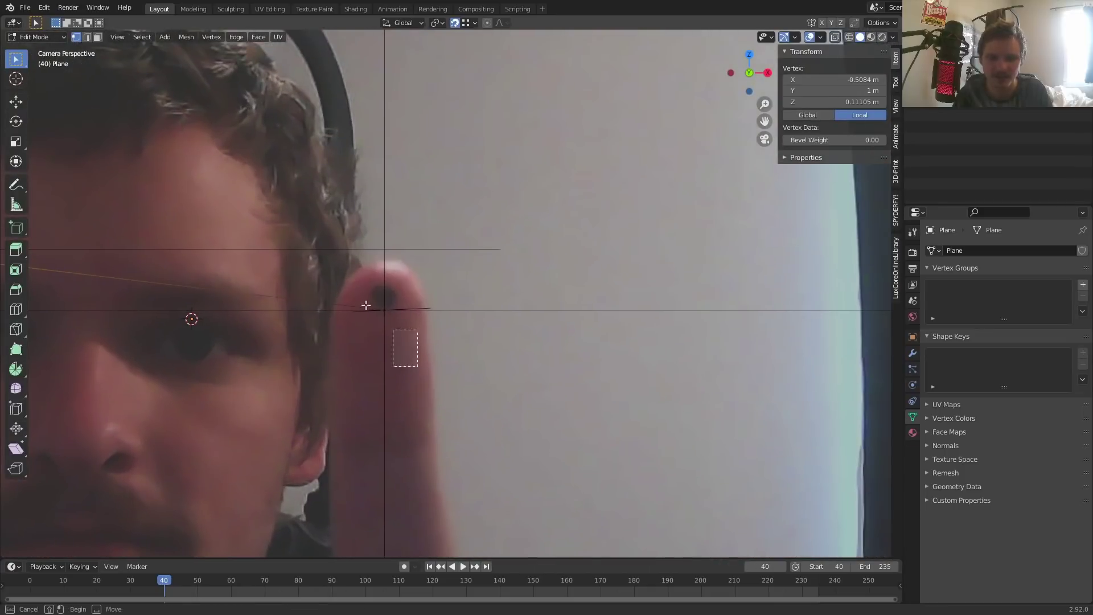
pyautogui.moveTo(417, 366); pyautogui.dragTo(360, 300)
pyautogui.scroll(5, 341, 279)
pyautogui.keyDown('ctrl'); pyautogui.scroll(2, 324, 270); pyautogui.keyUp('ctrl')
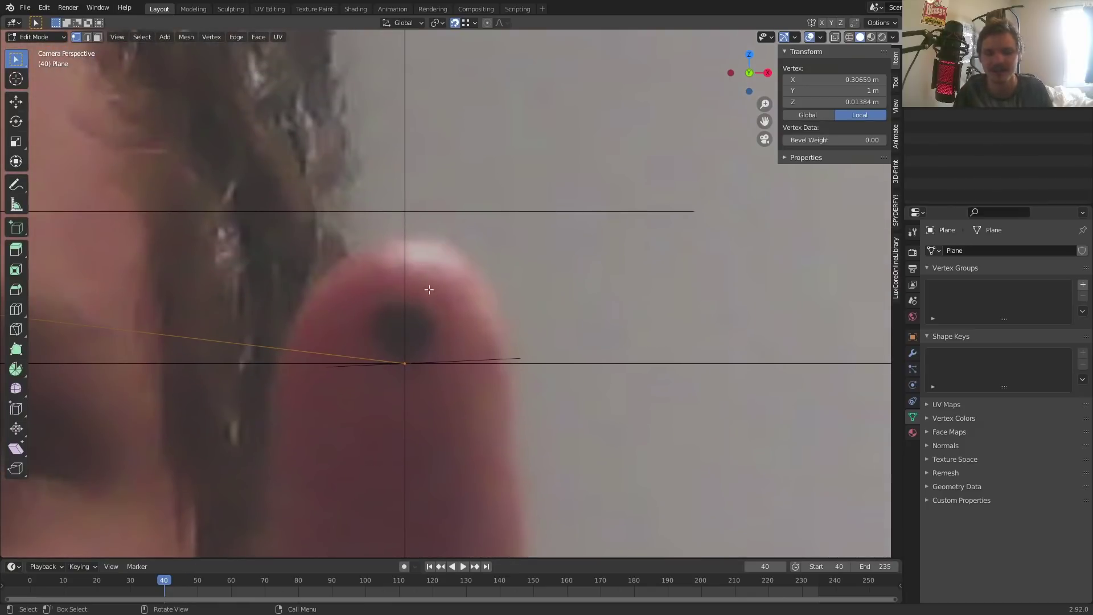
pyautogui.keyDown('ctrl'); pyautogui.click(404, 311); pyautogui.keyUp('ctrl')
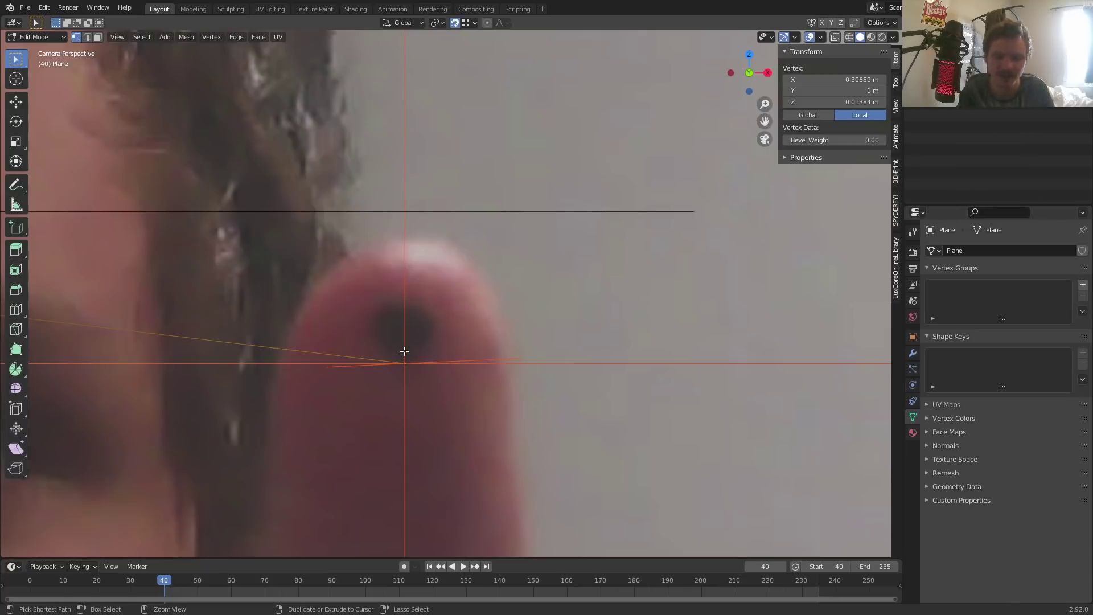
pyautogui.hotkey('ctrl', 'h')
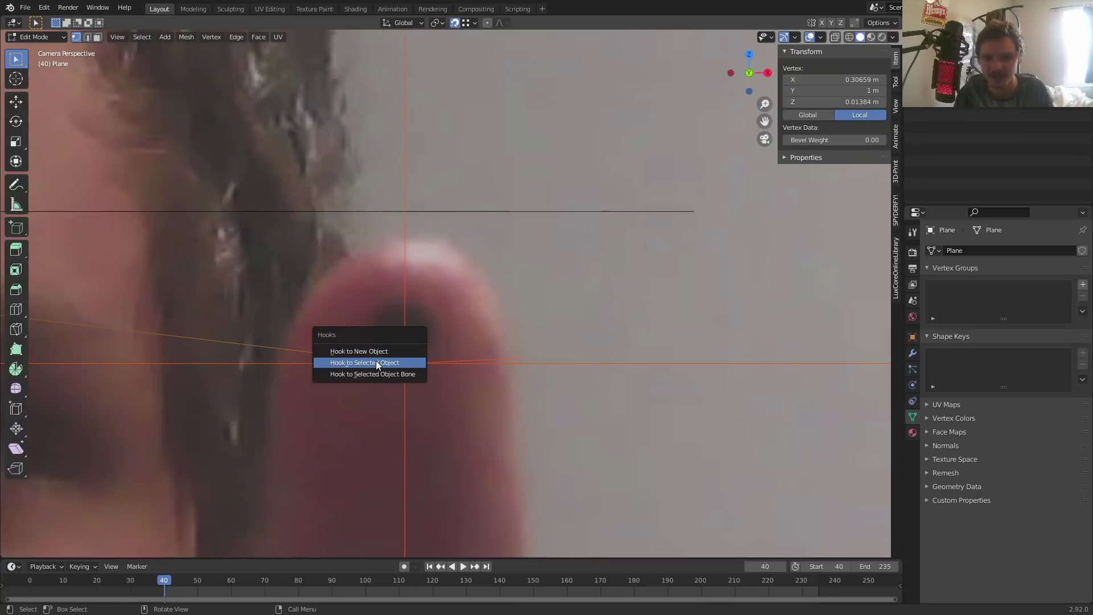
pyautogui.click(381, 361)
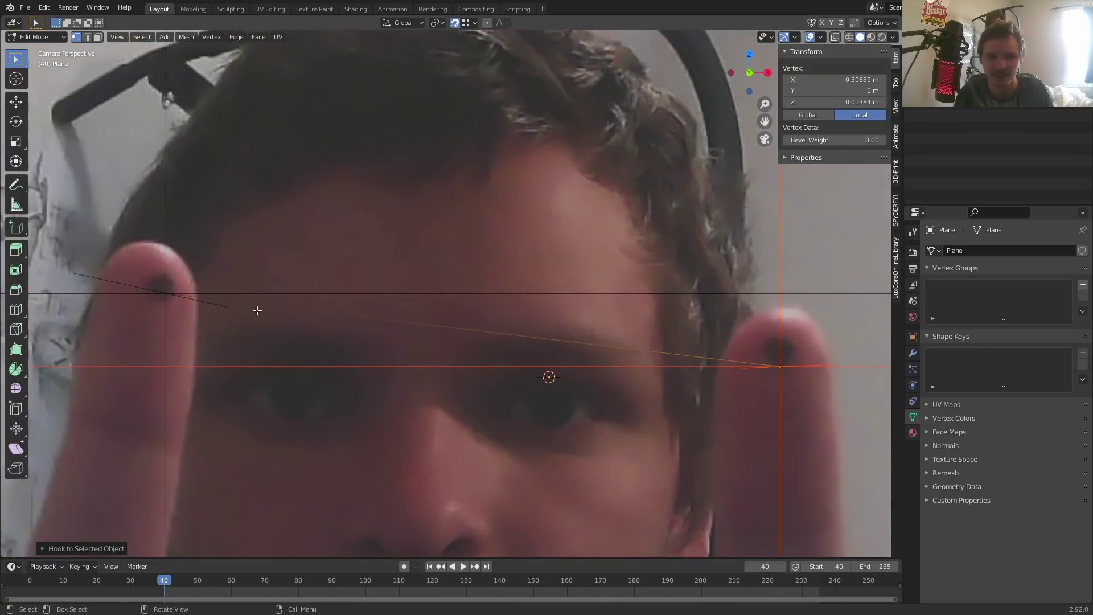
# Hook the left end vertex to its tracking empty and return to Object Mode
pyautogui.scroll(4, 457, 324)
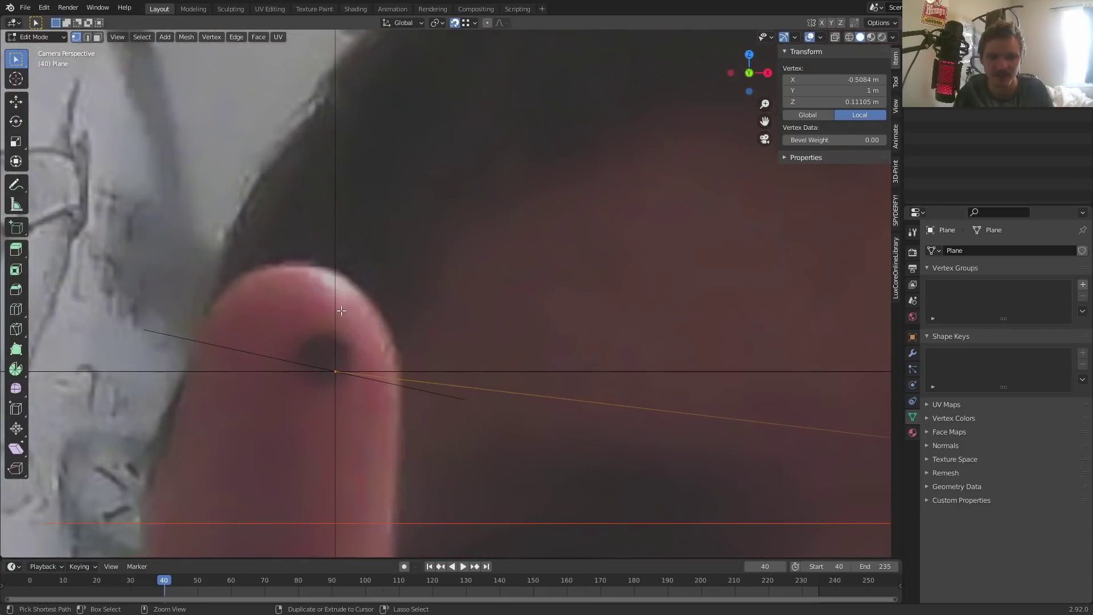
pyautogui.hotkey('ctrl', 'h')
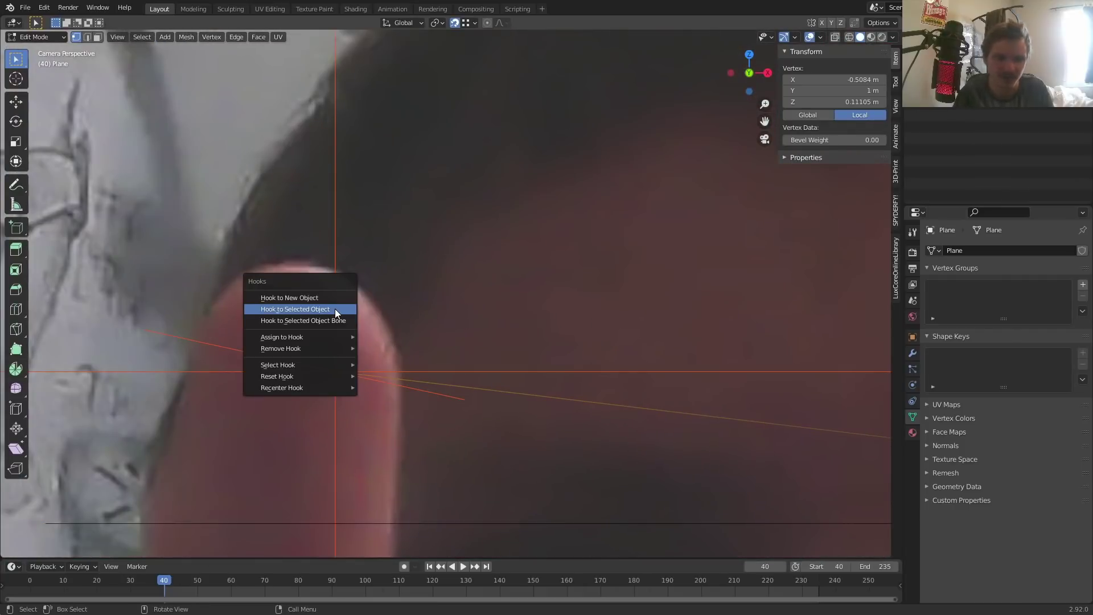
pyautogui.click(335, 308)
pyautogui.press('Tab')
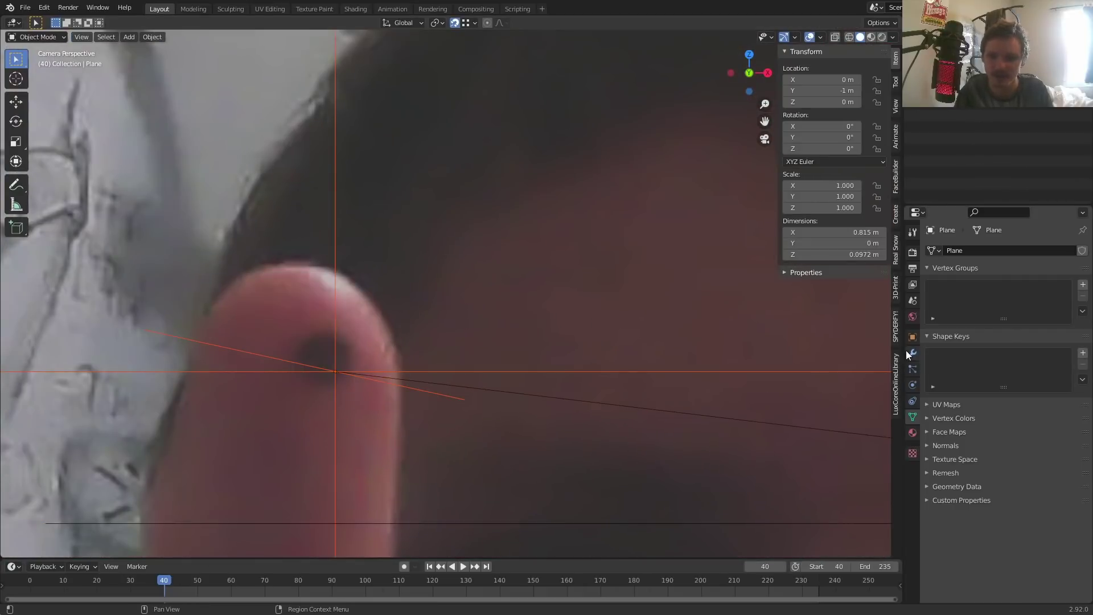
# Show the Plane's Hook-Track and Hook-Track.001 modifiers and play the animation to test them
pyautogui.click(912, 353)
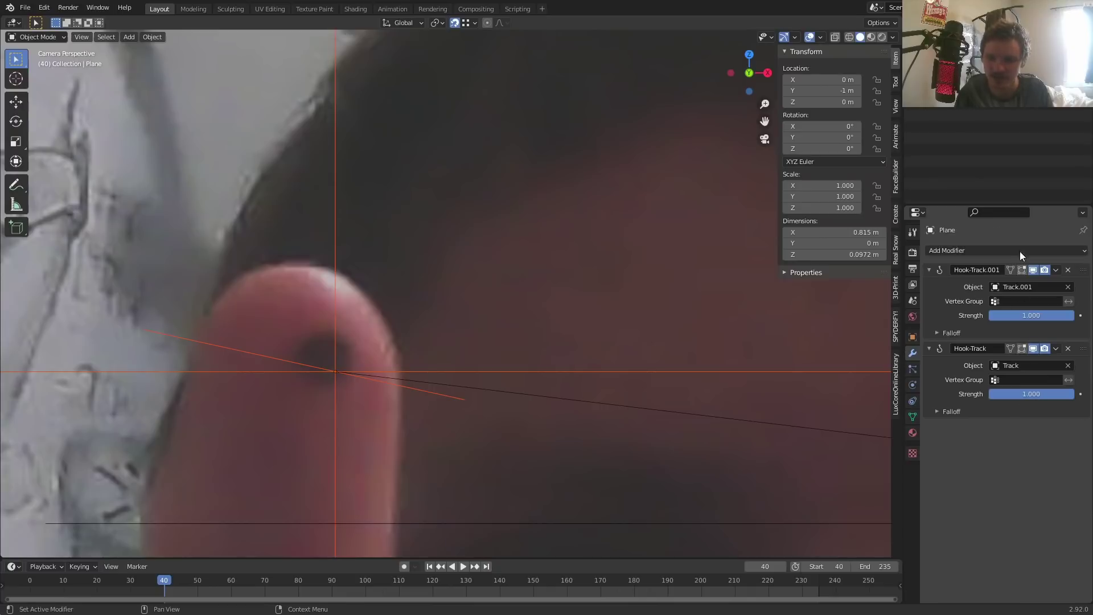
pyautogui.moveTo(285, 341); pyautogui.dragTo(394, 303, button='middle')
pyautogui.click(401, 302)
pyautogui.click(401, 301)
pyautogui.press('space')
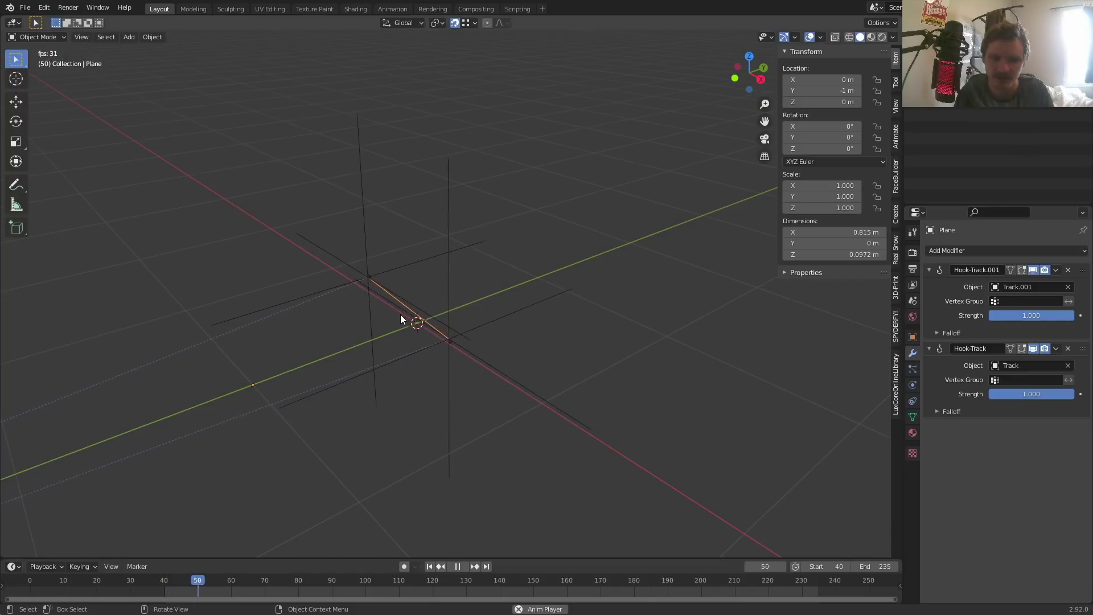
pyautogui.moveTo(427, 310); pyautogui.dragTo(513, 315, button='middle')
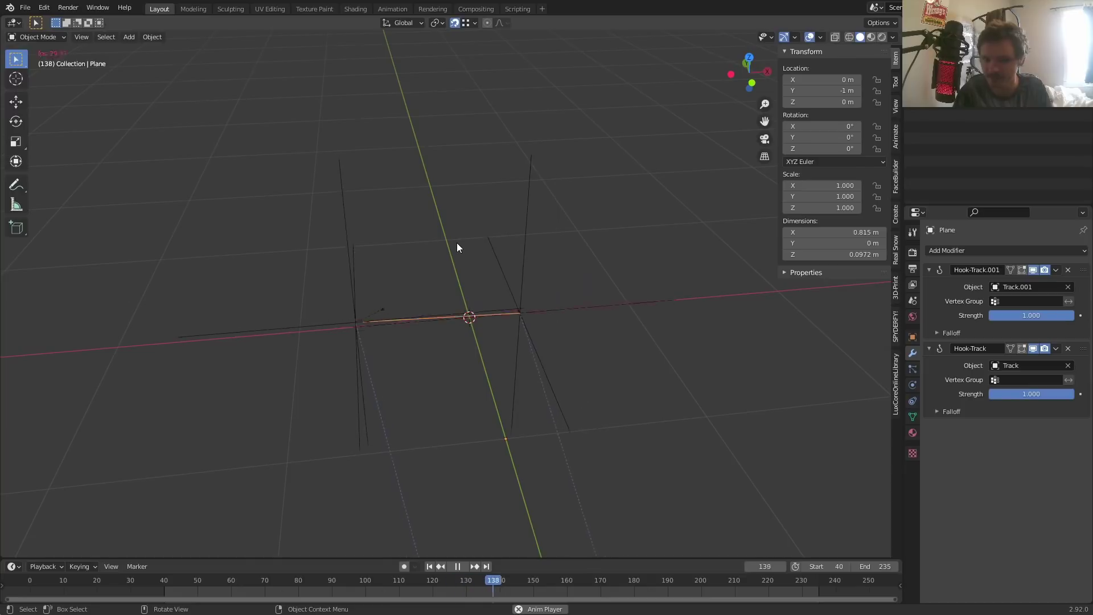
# Rewind to frame 40 and subdivide the whole edge four times in Edit Mode
pyautogui.press('space')
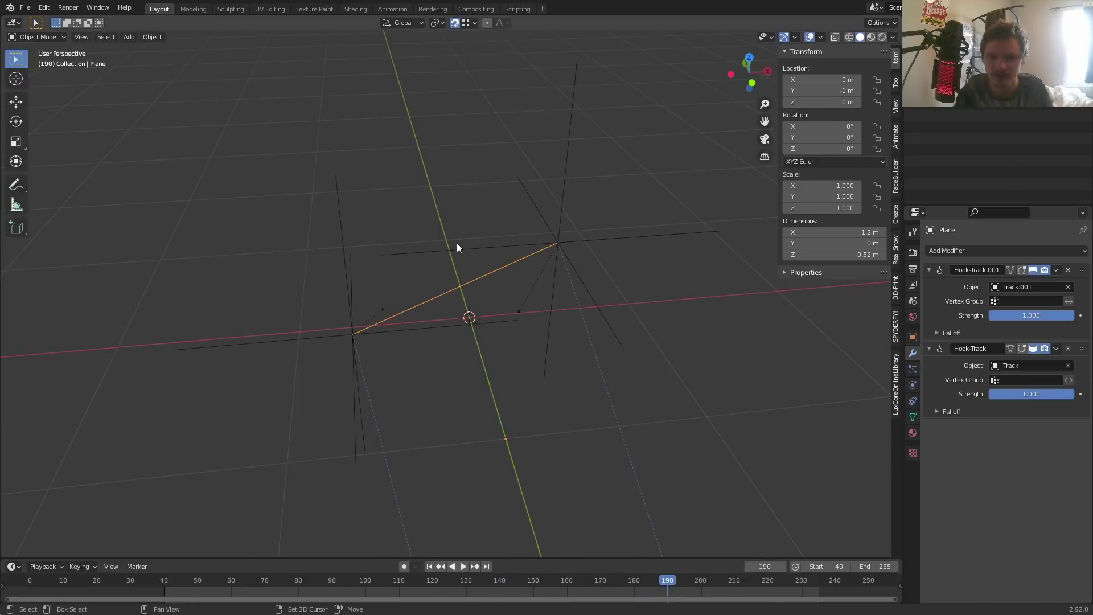
pyautogui.hotkey('shift', 'Left')
pyautogui.scroll(3, 473, 304)
pyautogui.press('Tab')
pyautogui.press('a')
pyautogui.rightClick(460, 292)
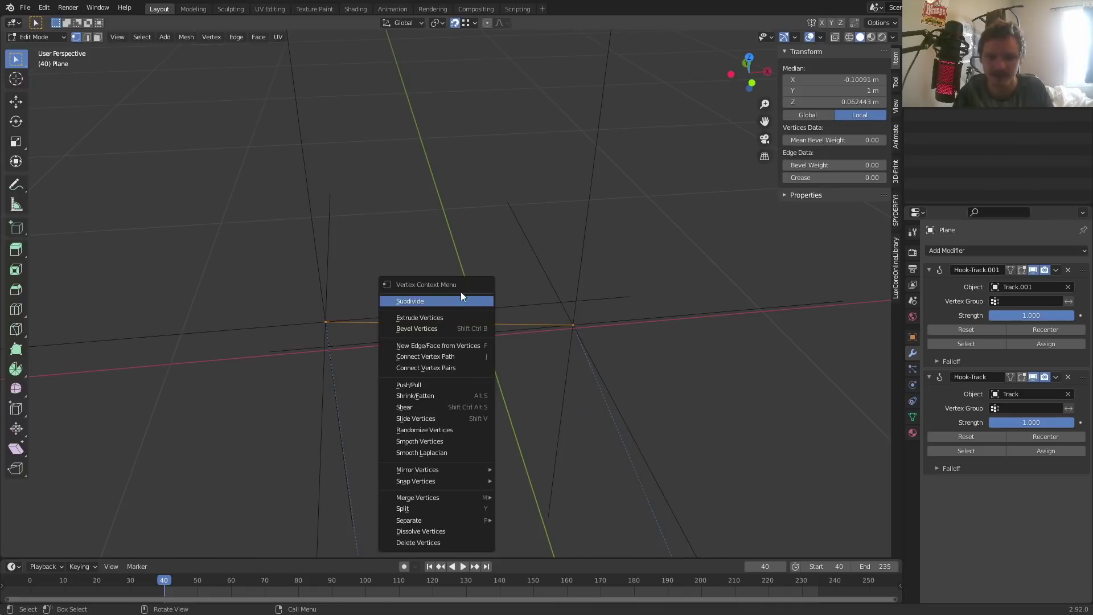
pyautogui.click(459, 297)
pyautogui.rightClick(459, 298)
pyautogui.click(458, 297)
pyautogui.rightClick(459, 297)
pyautogui.click(459, 297)
pyautogui.rightClick(459, 297)
pyautogui.click(459, 297)
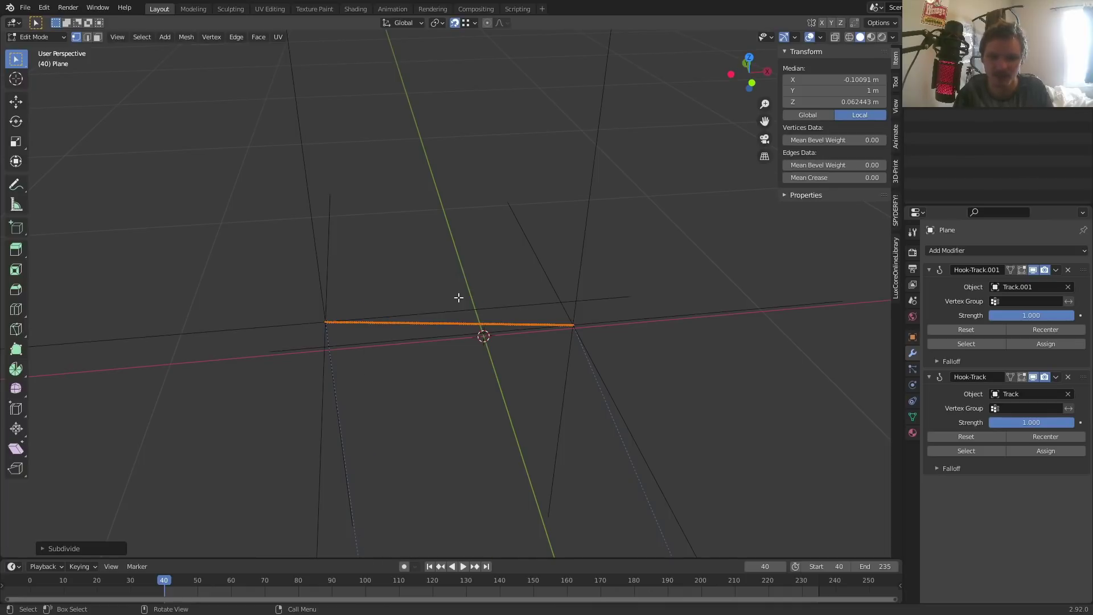
pyautogui.scroll(3, 458, 297)
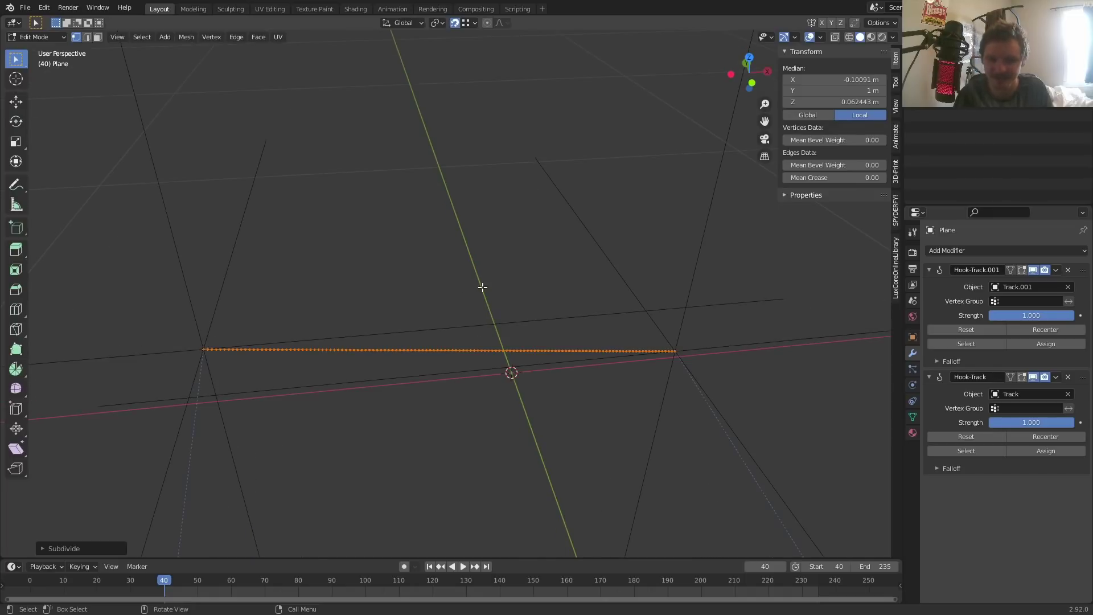
pyautogui.press('Tab')
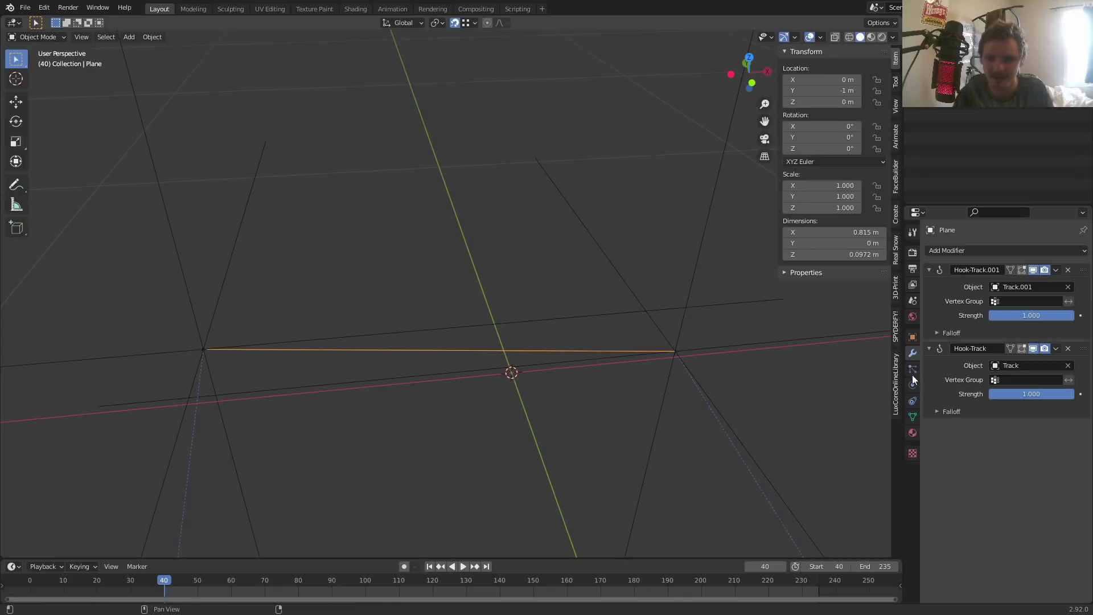
# Add a Cloth modifier to the Plane and test the simulation
pyautogui.click(961, 249)
pyautogui.click(1026, 283)
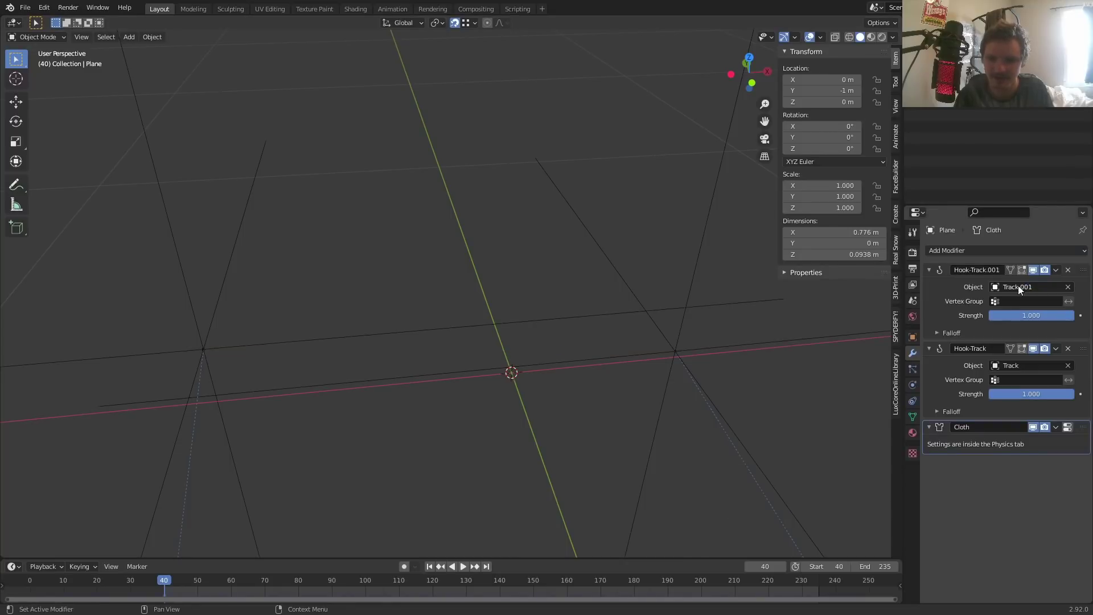
pyautogui.press('space')
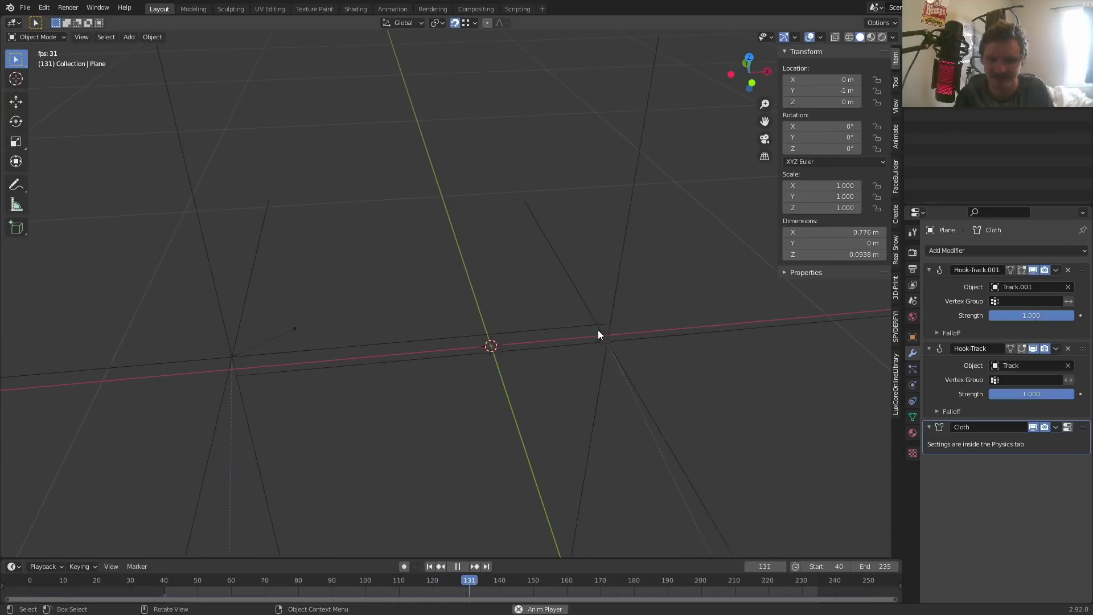
pyautogui.hotkey('shift', 'Left')
pyautogui.press('Escape')
# Assign the rope's end vertices to a new vertex group named pins
pyautogui.press('Tab')
pyautogui.scroll(4, 597, 323)
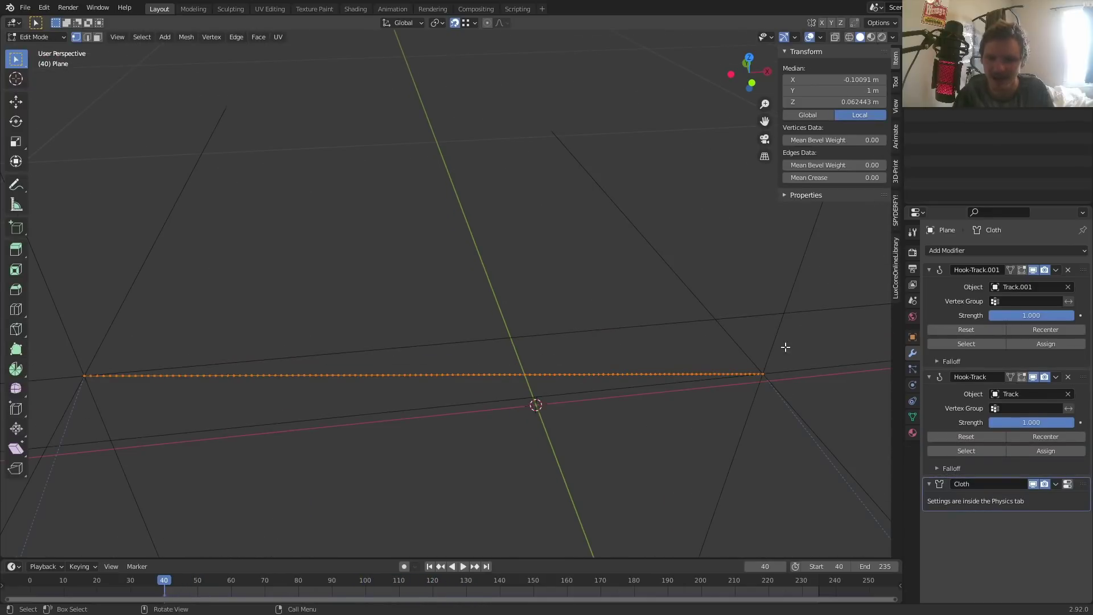
pyautogui.keyDown('shift'); pyautogui.moveTo(747, 362); pyautogui.dragTo(590, 312, button='middle'); pyautogui.keyUp('shift')
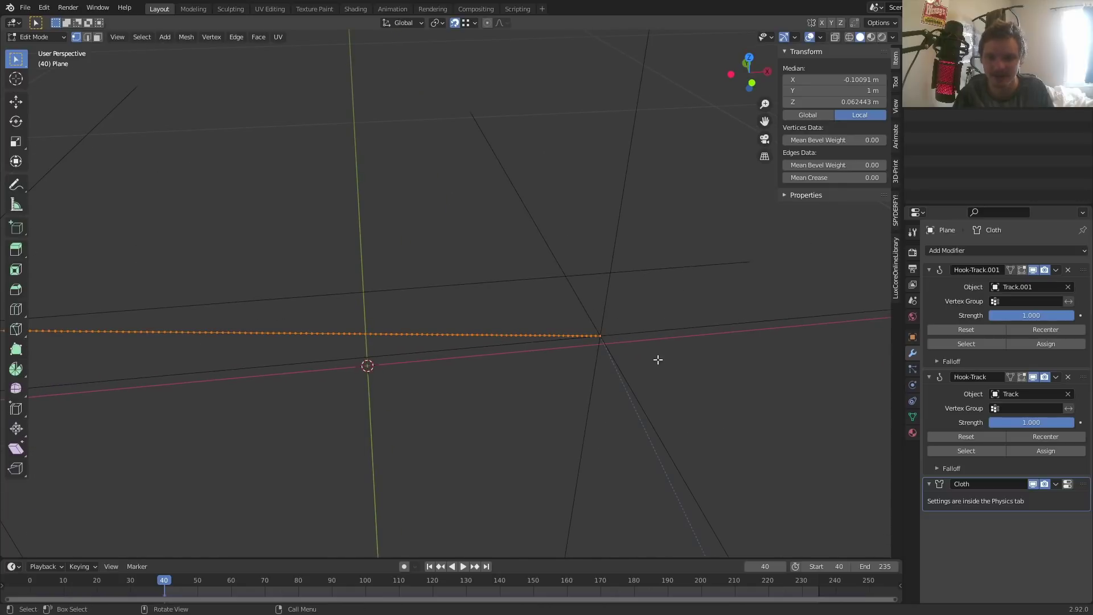
pyautogui.moveTo(656, 359); pyautogui.dragTo(599, 317)
pyautogui.press('KP_Decimal')
pyautogui.moveTo(478, 359); pyautogui.dragTo(505, 338)
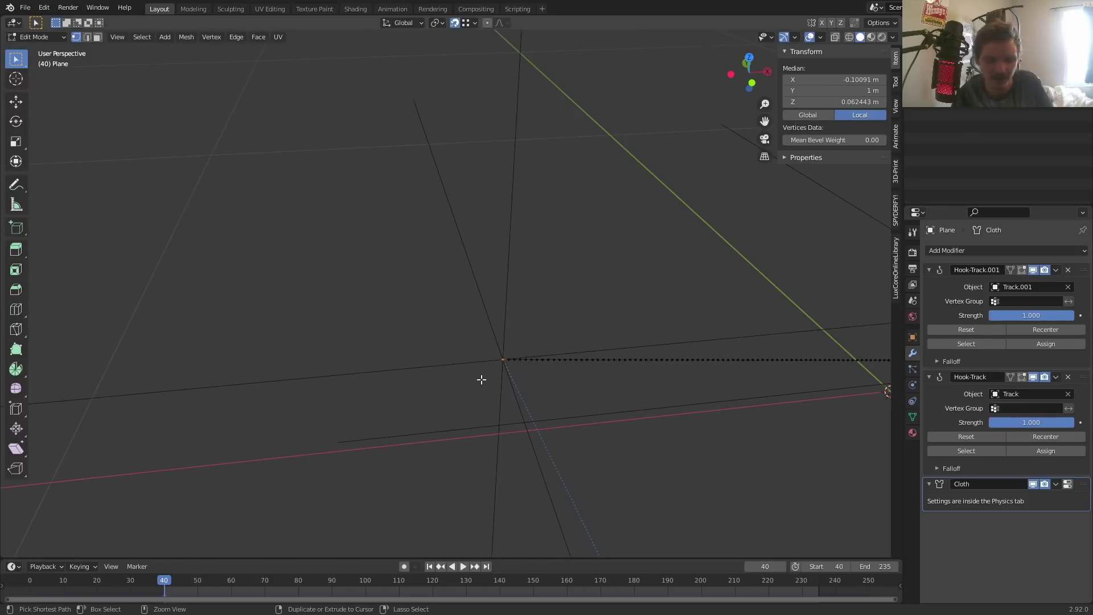
pyautogui.hotkey('ctrl', 'g')
pyautogui.click(481, 381)
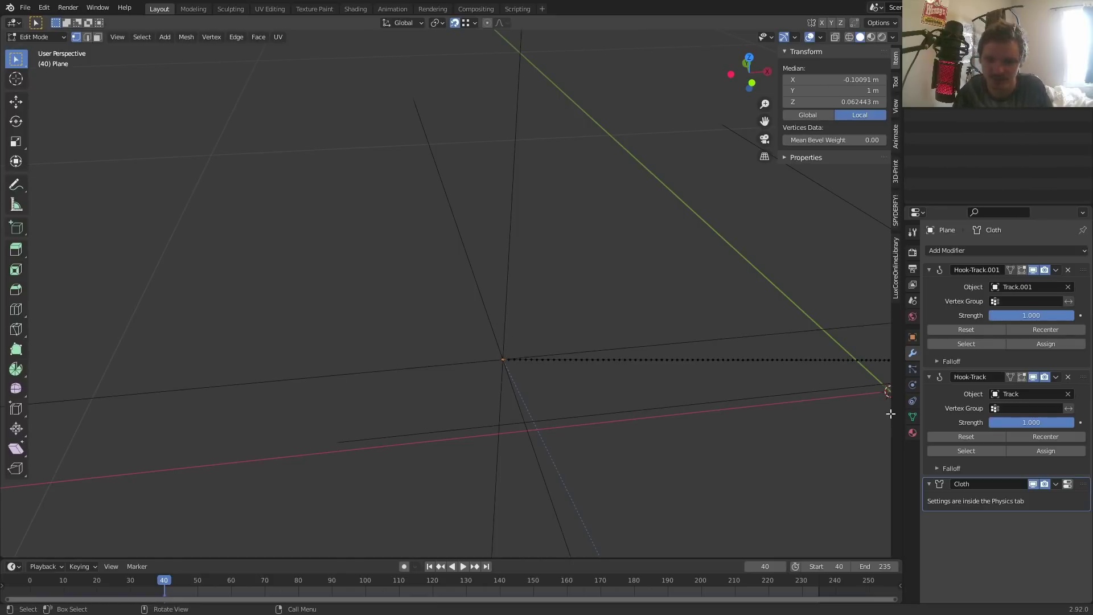
pyautogui.click(912, 417)
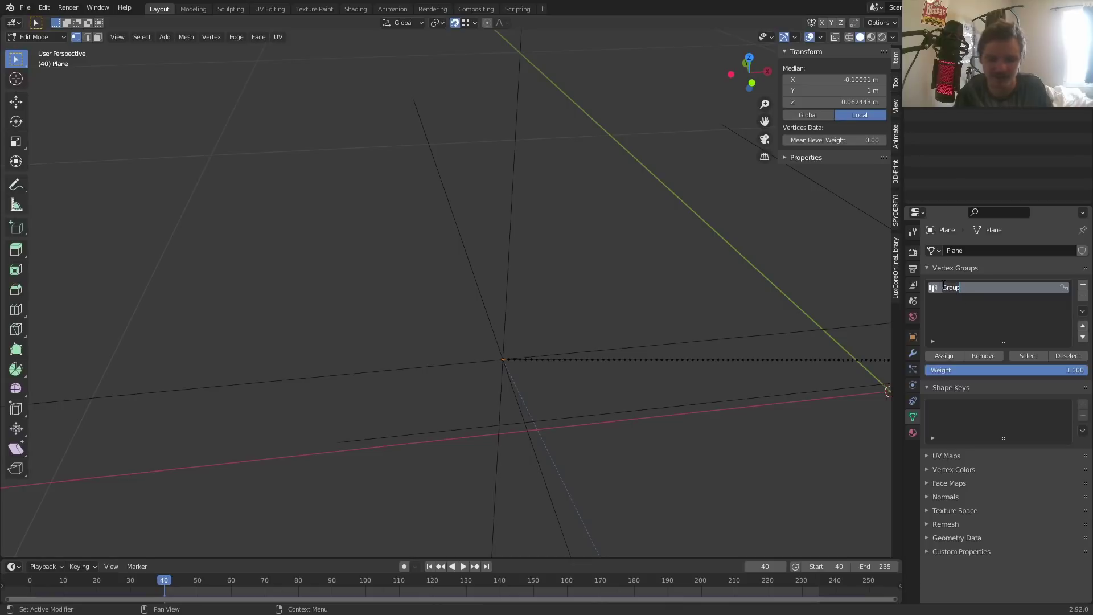
pyautogui.press('Tab')
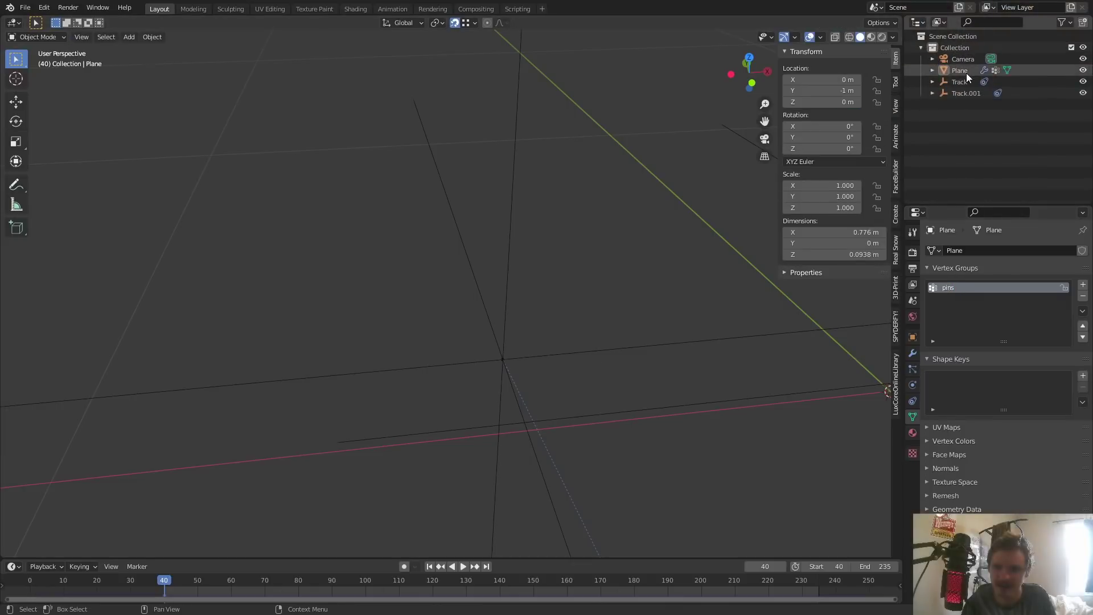
# Set the cloth's Shape Pin Group to 'pins' and play the animation
pyautogui.moveTo(638, 239); pyautogui.dragTo(423, 282, button='middle')
pyautogui.scroll(-5, 423, 282)
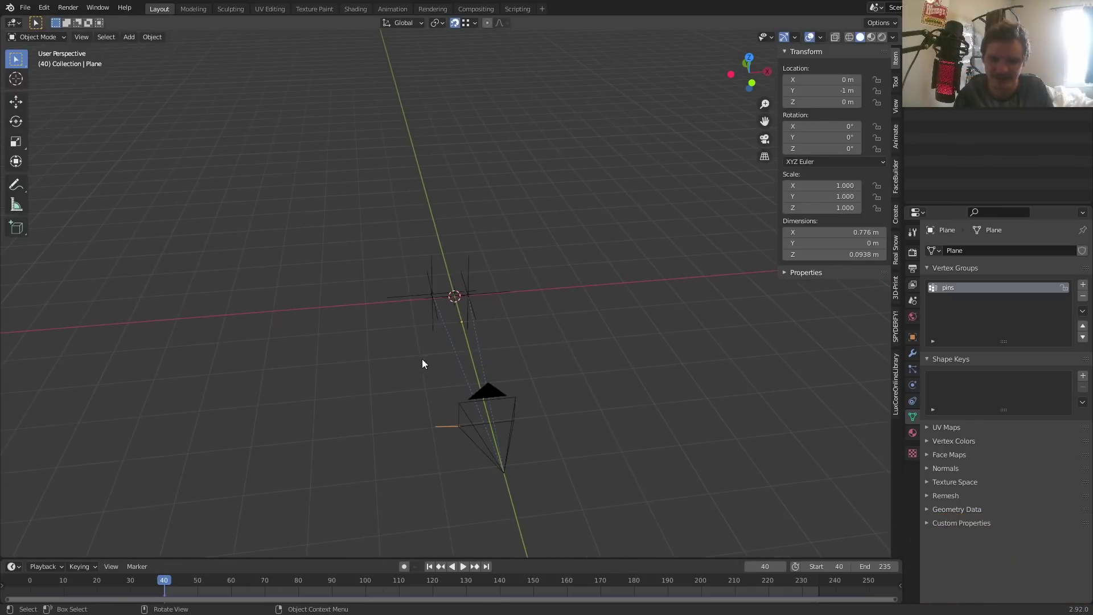
pyautogui.scroll(4, 488, 320)
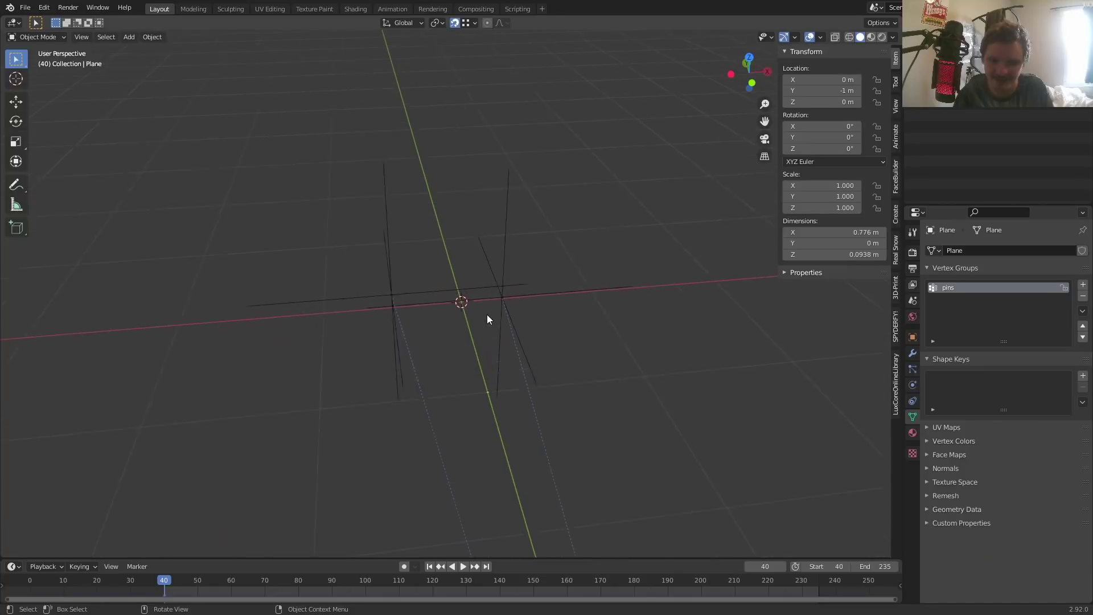
pyautogui.click(911, 385)
pyautogui.scroll(-8, 990, 484)
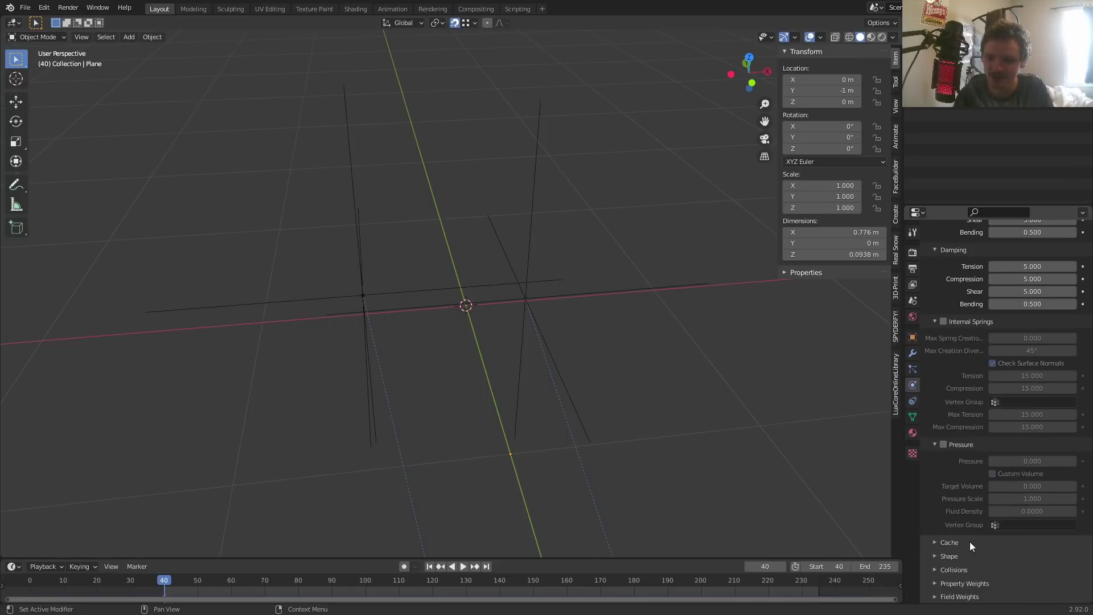
pyautogui.click(949, 555)
pyautogui.scroll(-4, 1041, 540)
pyautogui.click(1014, 484)
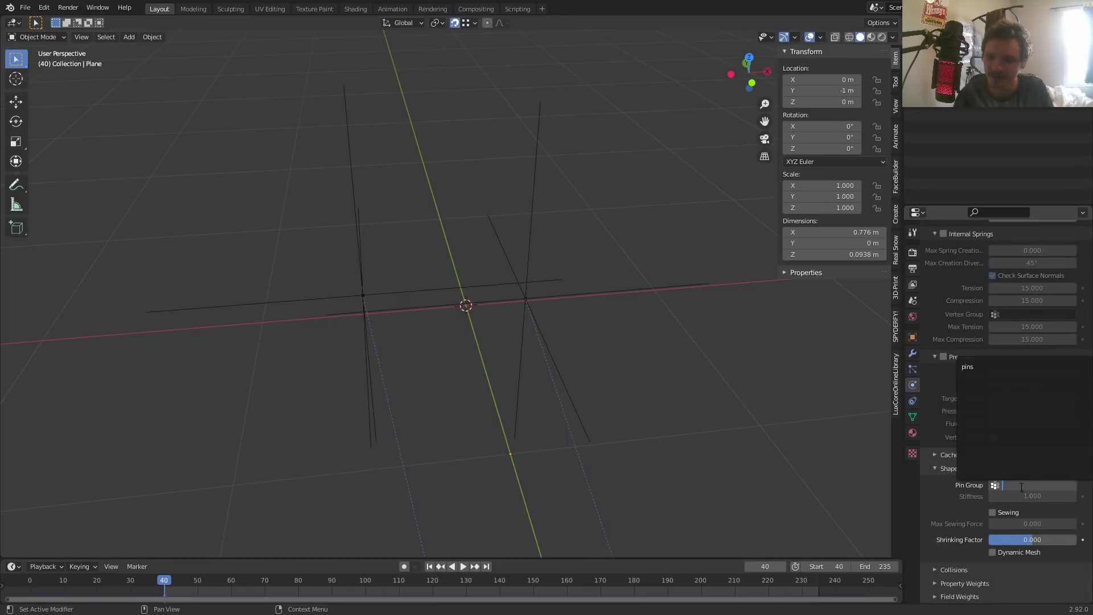
pyautogui.click(975, 367)
pyautogui.press('space')
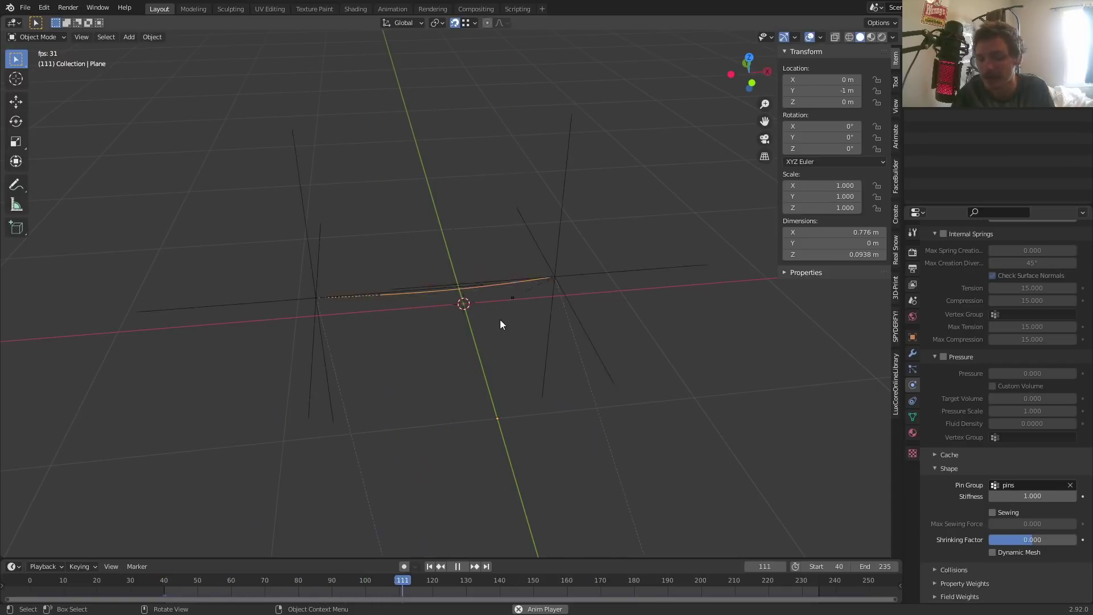
# Look through the camera and zoom out to fit the whole webcam frame
pyautogui.scroll(8, 1053, 378)
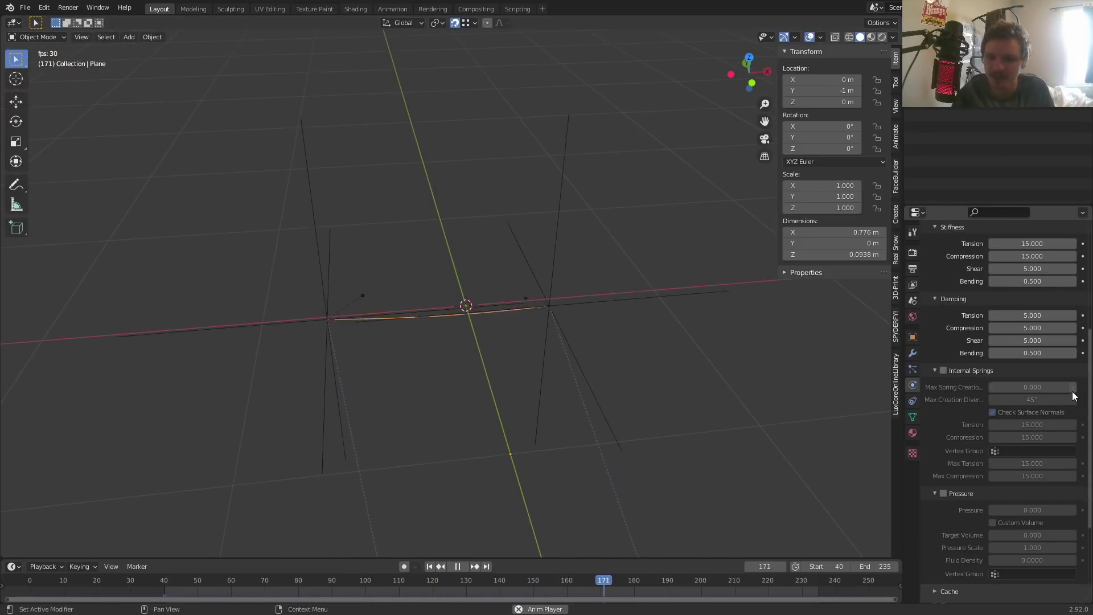
pyautogui.scroll(3, 1053, 378)
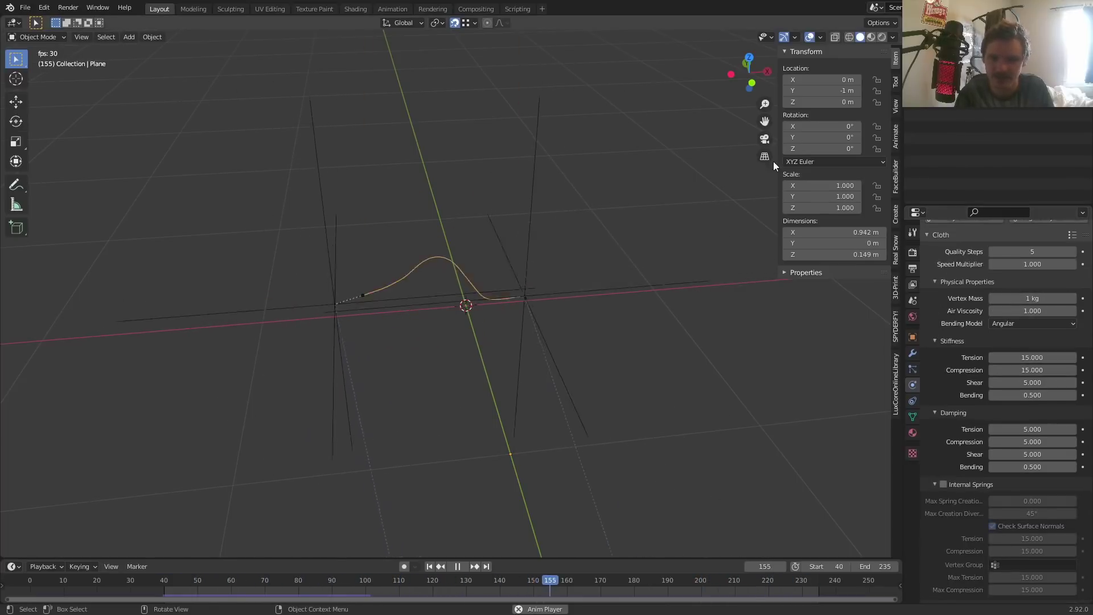
pyautogui.click(765, 139)
pyautogui.scroll(-6, 596, 251)
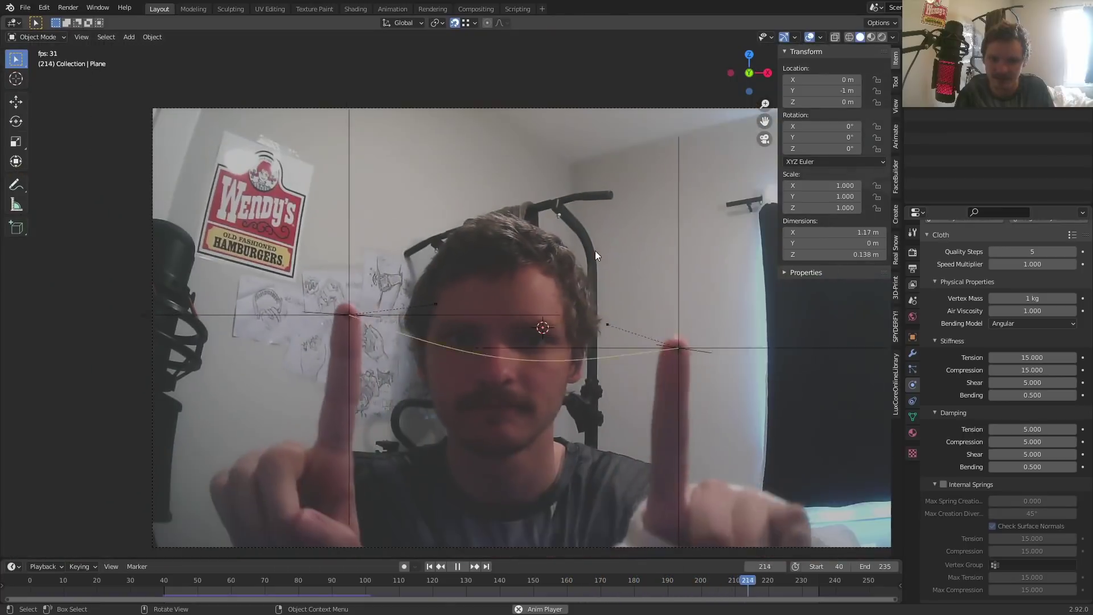
pyautogui.keyDown('shift'); pyautogui.moveTo(595, 251); pyautogui.dragTo(514, 247, button='middle'); pyautogui.keyUp('shift')
pyautogui.scroll(2, 448, 277)
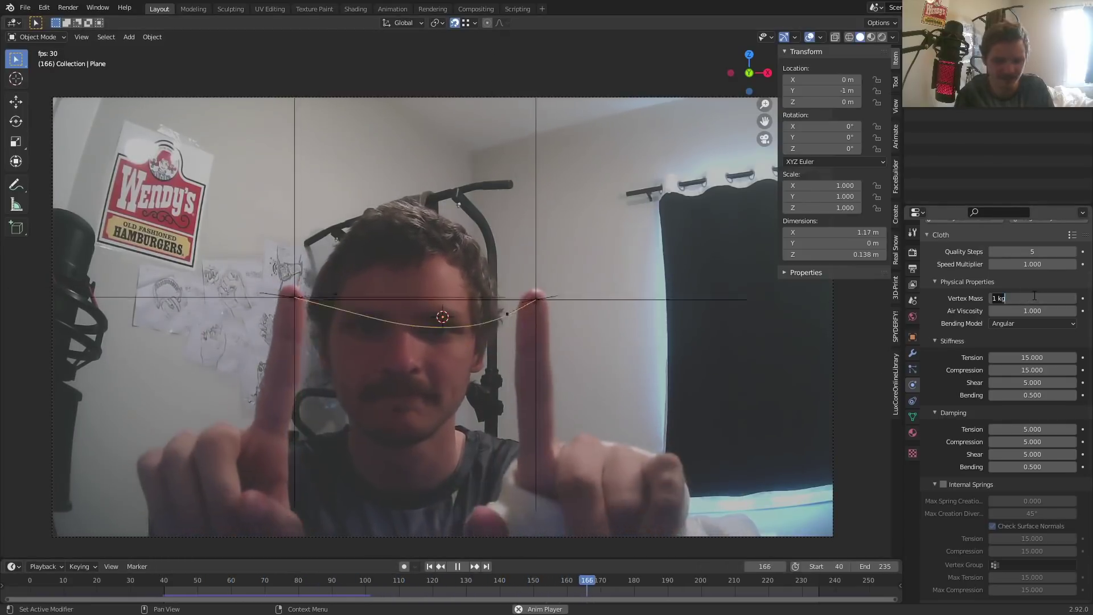
# Set the cloth's vertex mass to 0.3 kg, after trying 2 kg
pyautogui.moveTo(1033, 297); pyautogui.dragTo(1047, 297)
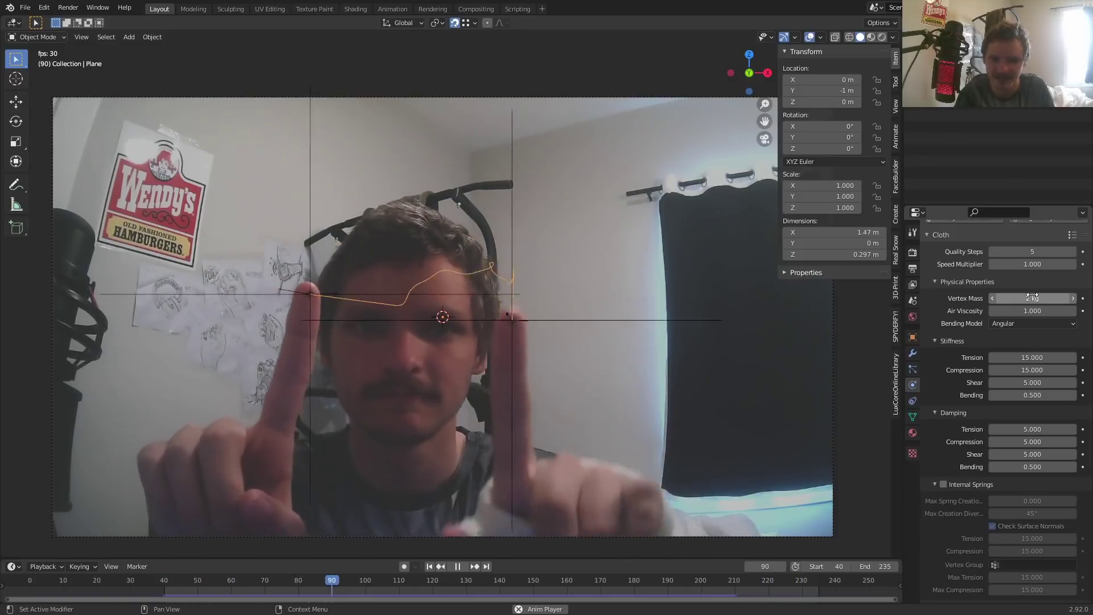
pyautogui.click(1033, 297)
pyautogui.write('0.3')
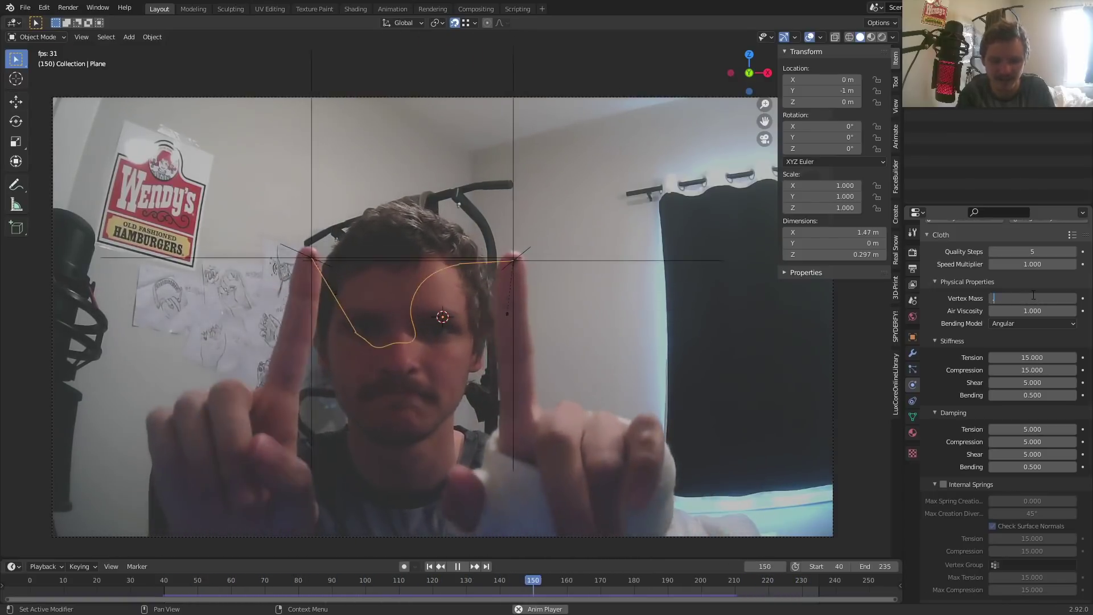
pyautogui.press('Return')
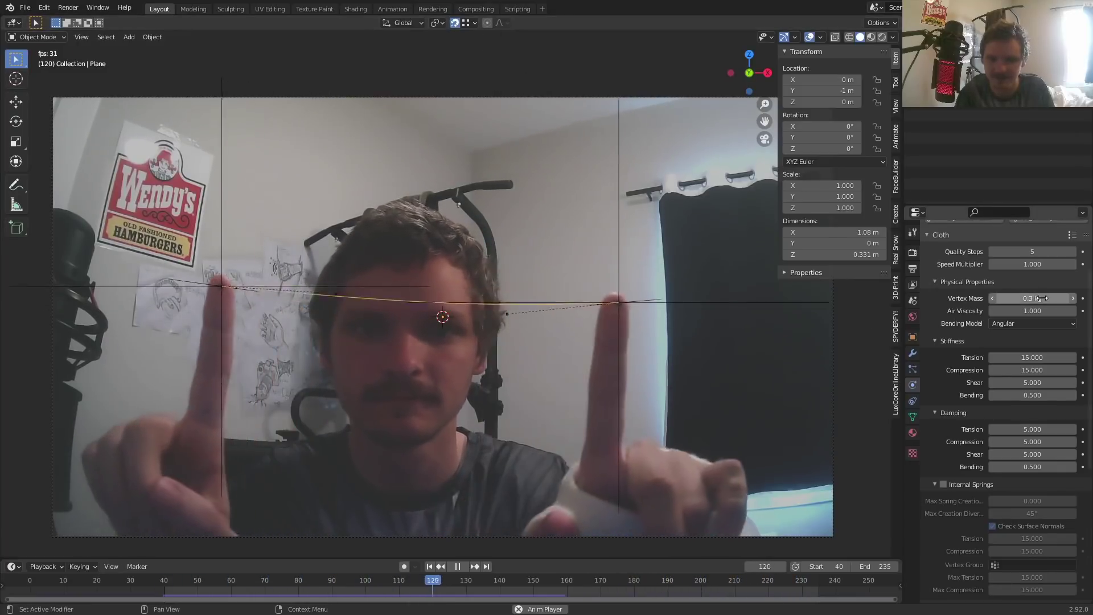
pyautogui.scroll(-1, 599, 277)
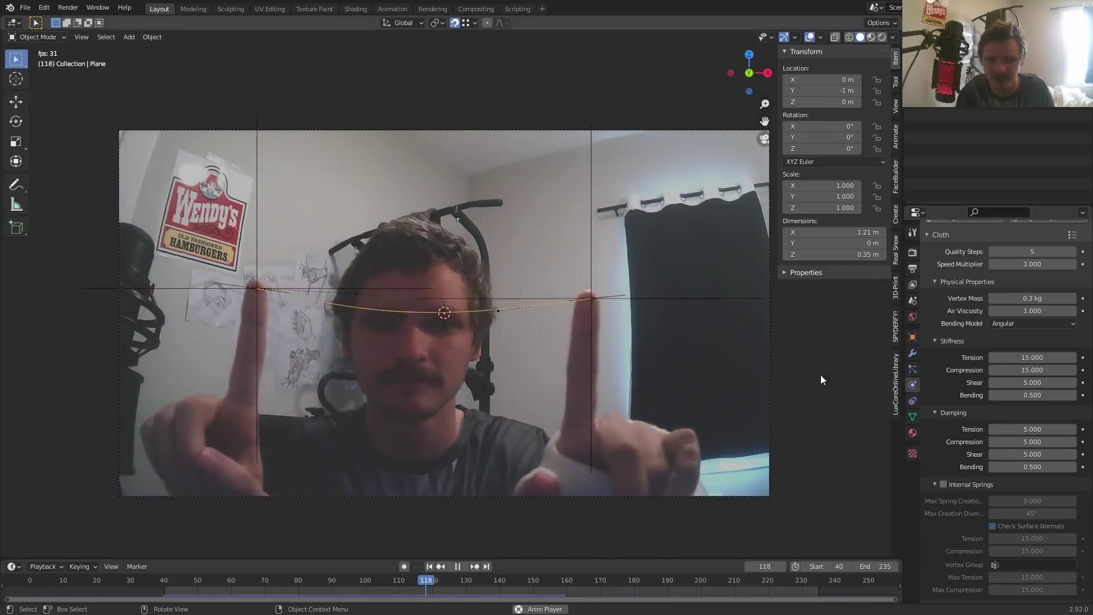
pyautogui.scroll(2, 580, 325)
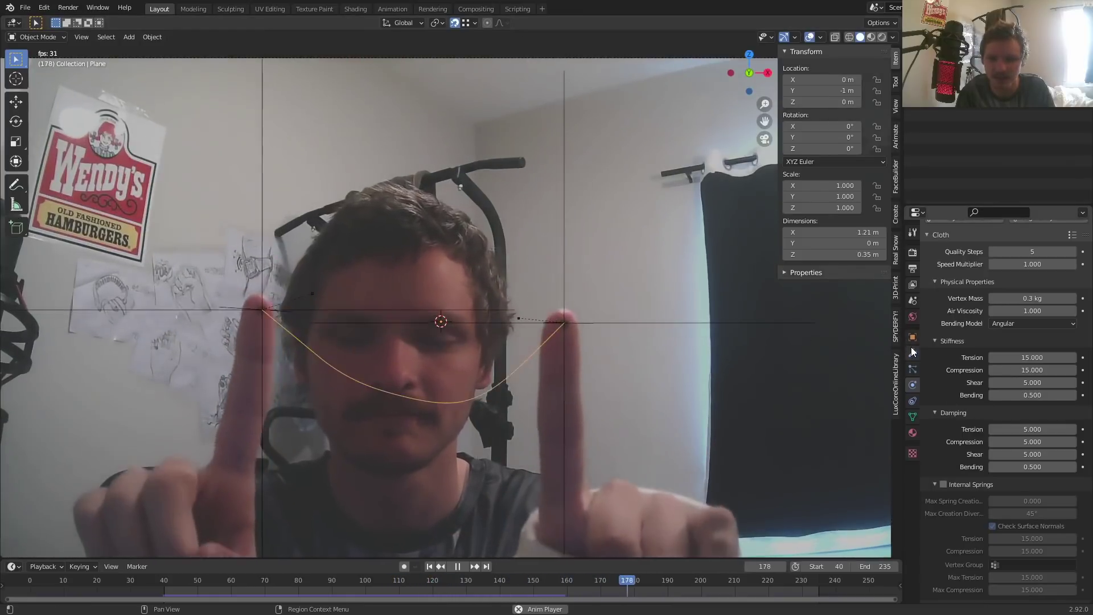
# Add a Skin modifier below Cloth in the Plane's modifier stack
pyautogui.click(912, 352)
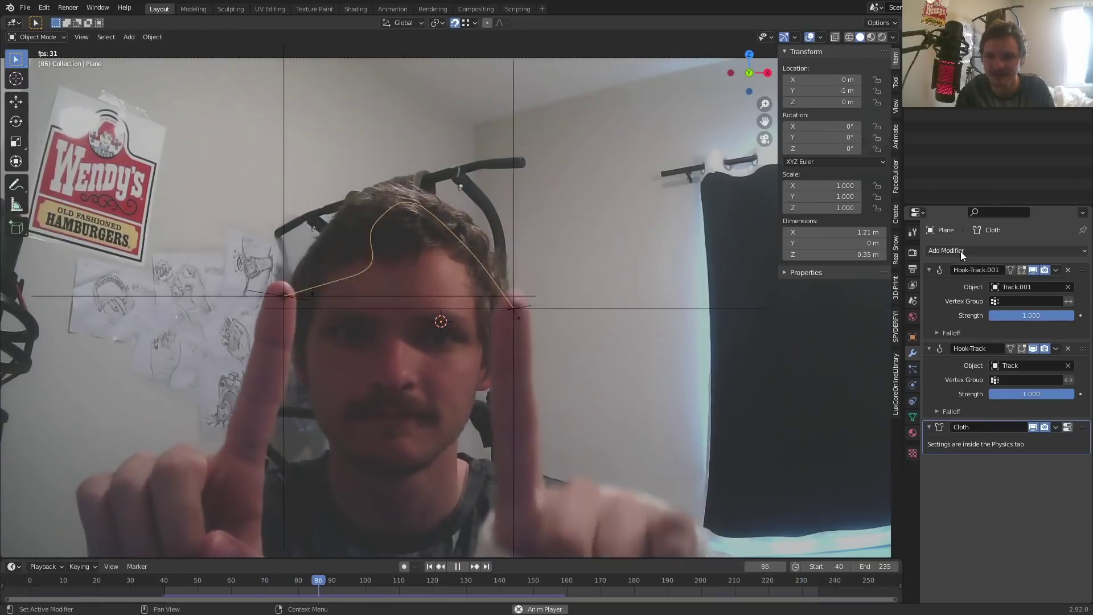
pyautogui.click(961, 251)
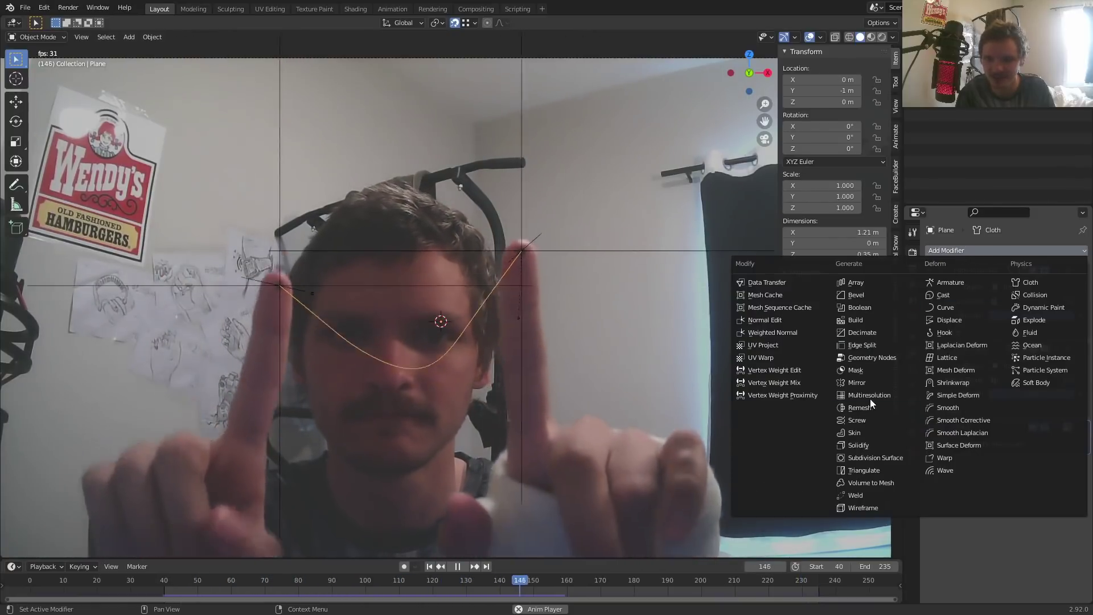
pyautogui.click(854, 433)
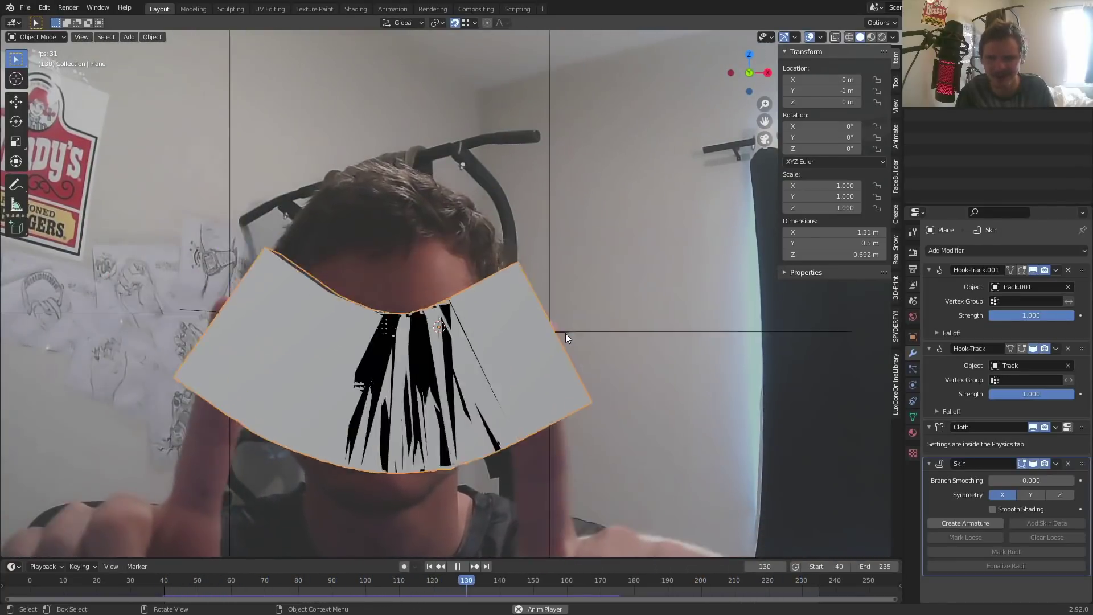
# Stop playback, enter Edit Mode on the rope plane, and orbit and zoom in on it
pyautogui.press('space')
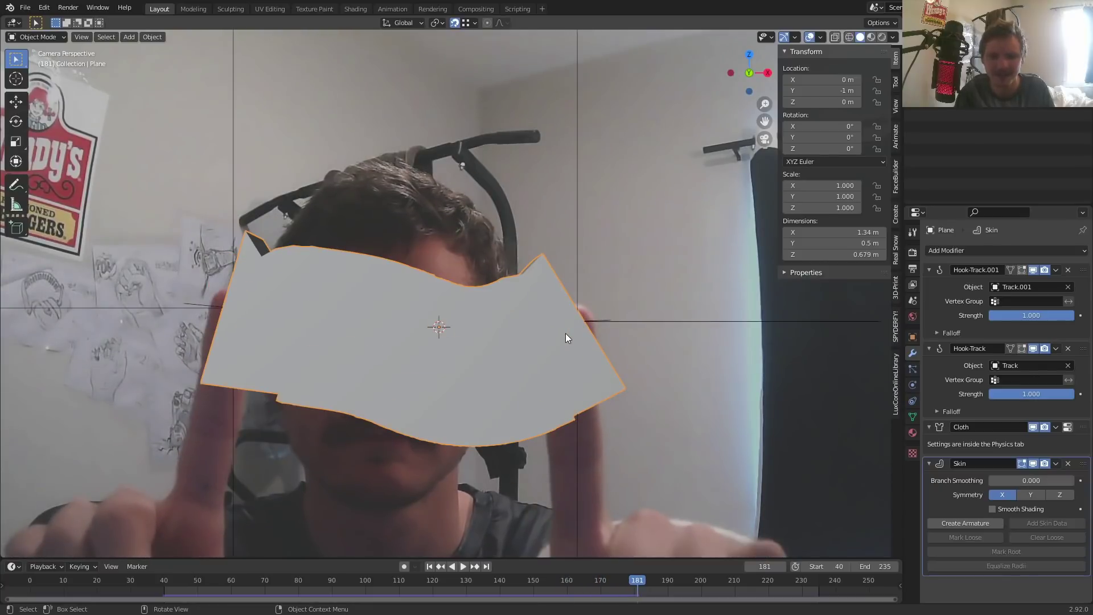
pyautogui.press('Tab')
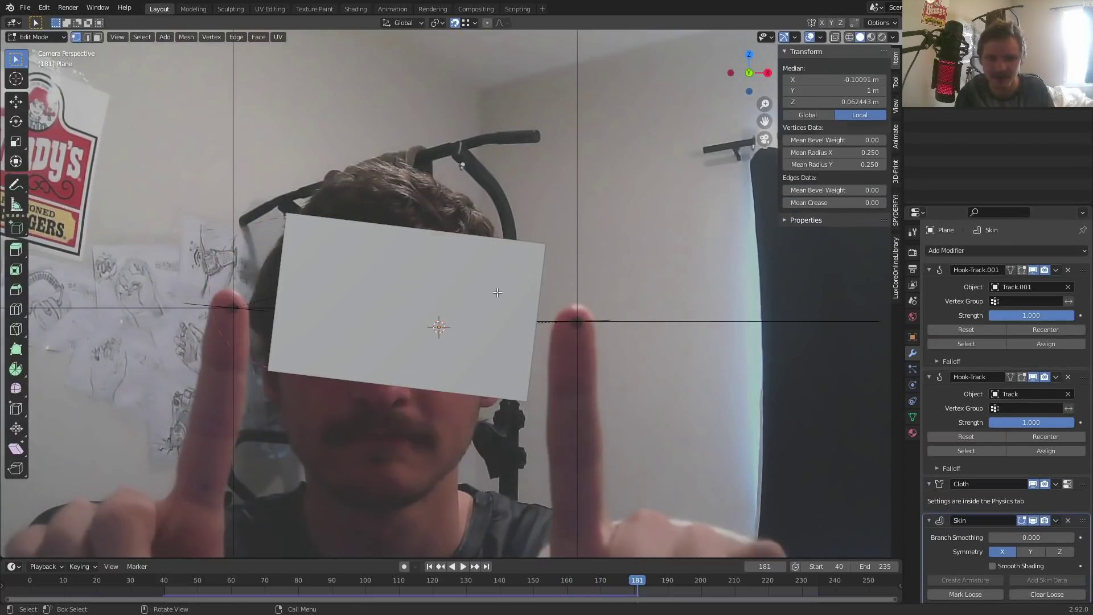
pyautogui.moveTo(448, 255); pyautogui.dragTo(415, 298, button='middle')
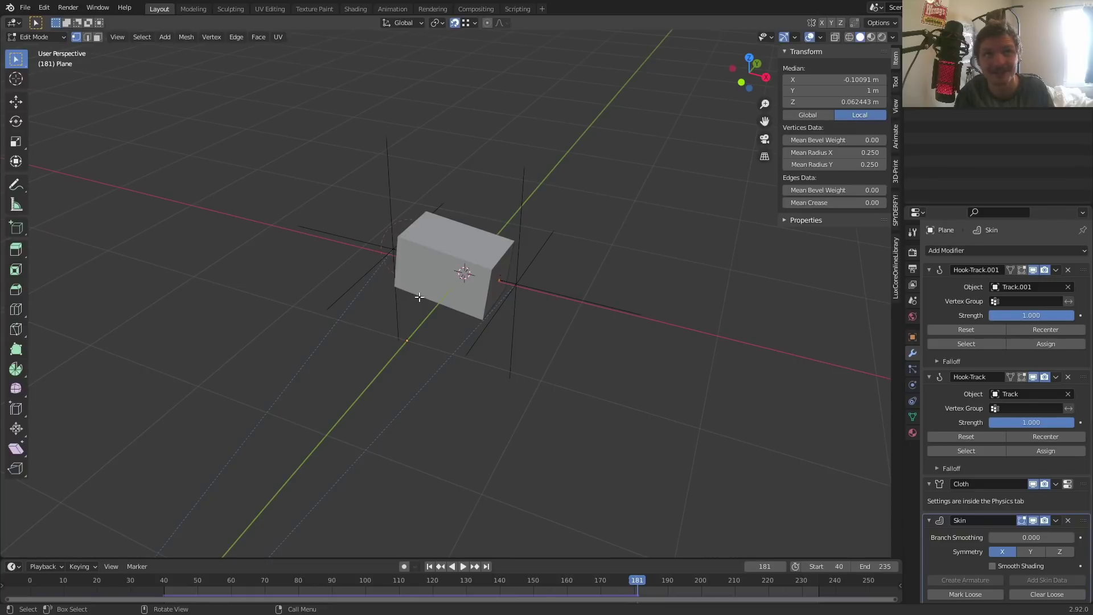
pyautogui.scroll(3, 476, 289)
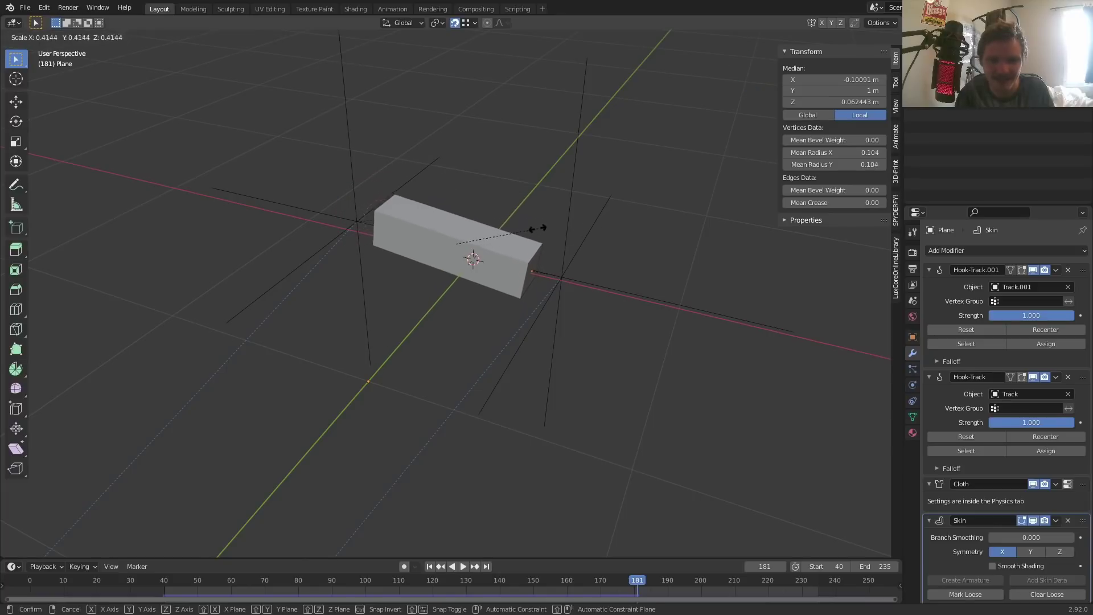
# Shrink the rope's skin radius from 0.250 to about 0.01 in three resizes, then return to Object Mode
pyautogui.click(499, 234)
pyautogui.hotkey('ctrl', 'a')
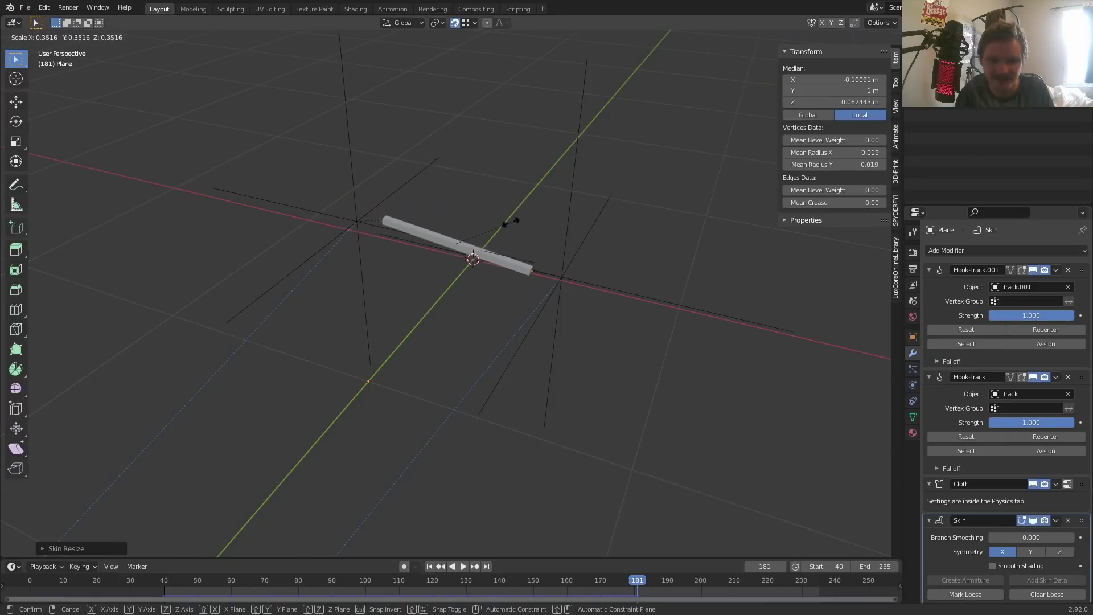
pyautogui.click(489, 223)
pyautogui.hotkey('ctrl', 'a')
pyautogui.click(548, 215)
pyautogui.press('Tab')
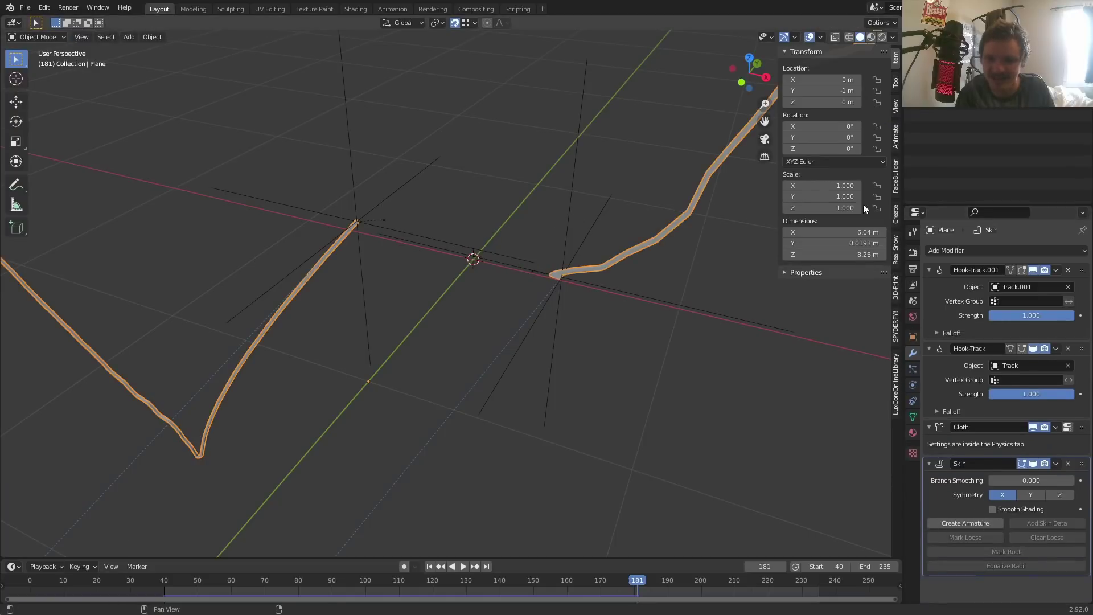
# View through the camera over the webcam image and play the animation
pyautogui.click(765, 139)
pyautogui.press('space')
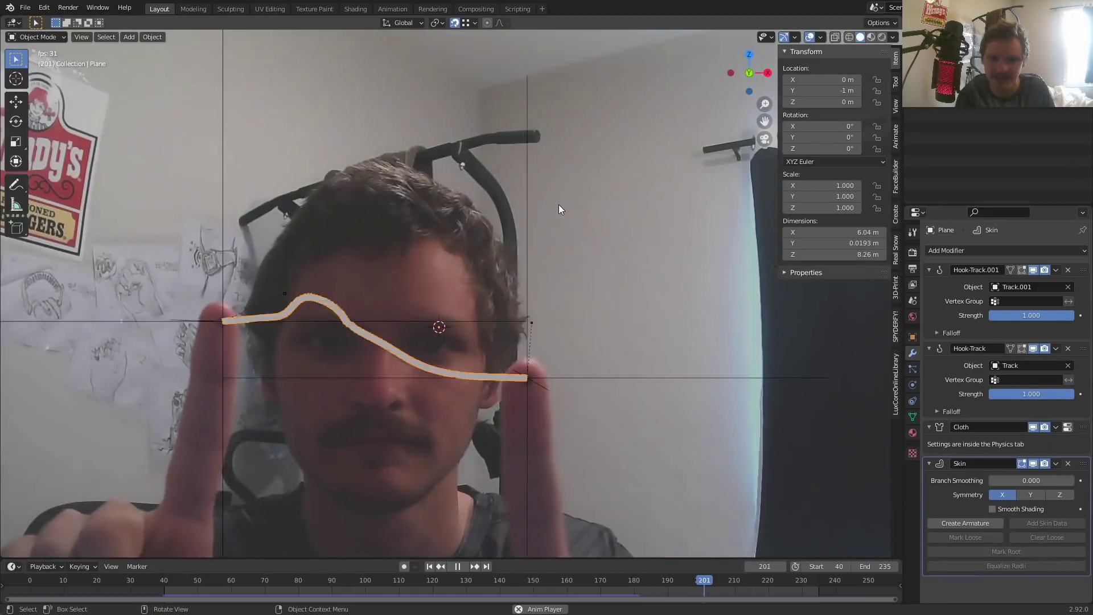
pyautogui.scroll(3, 433, 262)
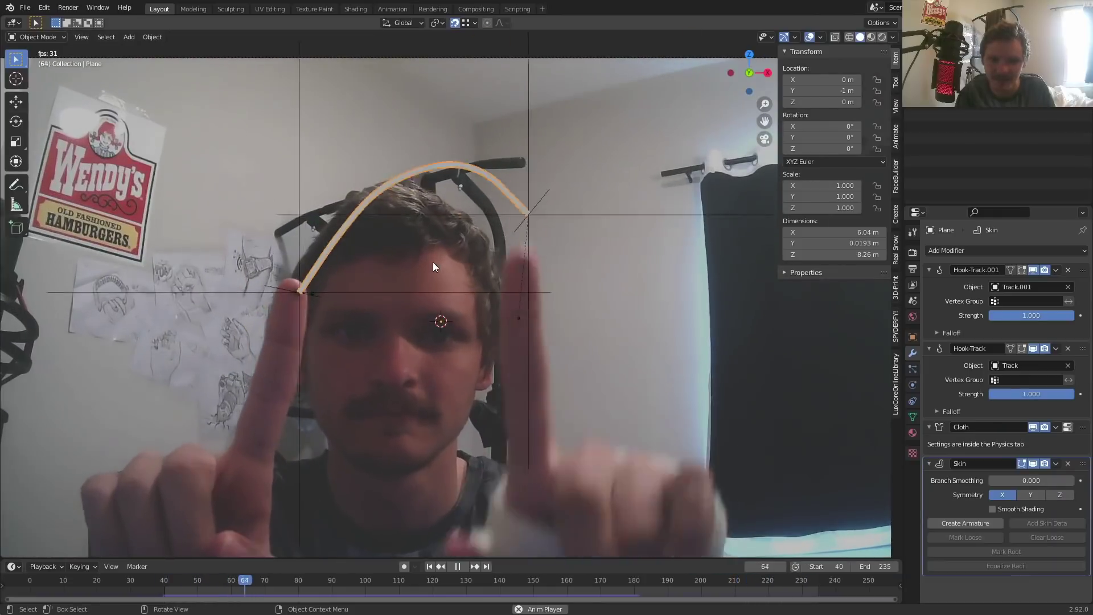
# Preview the swinging thin rope in Rendered shading, return to Solid, and stop playback
pyautogui.click(882, 37)
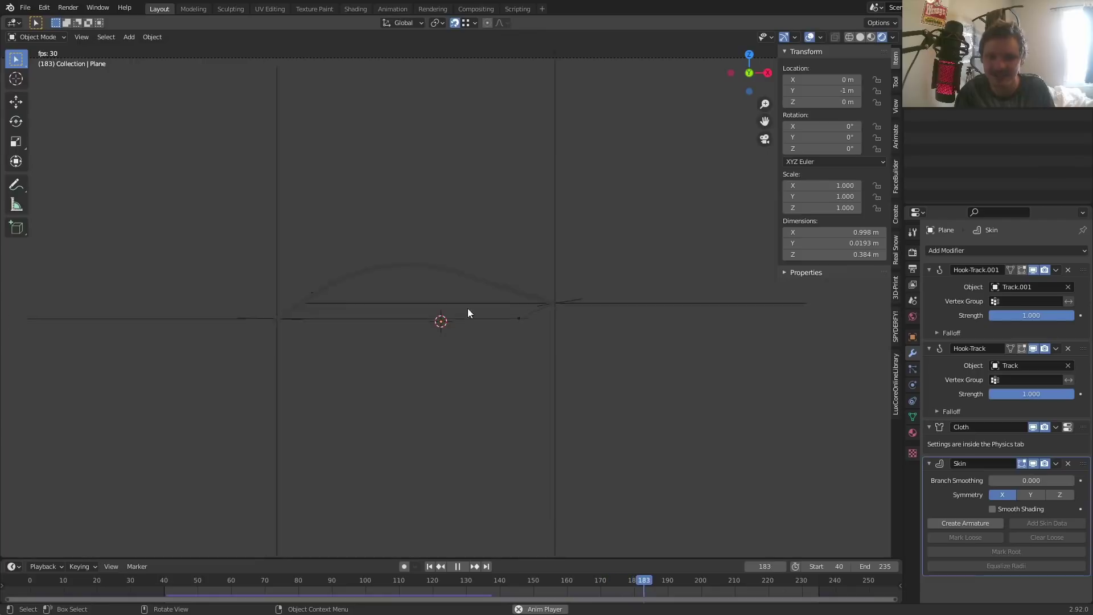
pyautogui.click(860, 37)
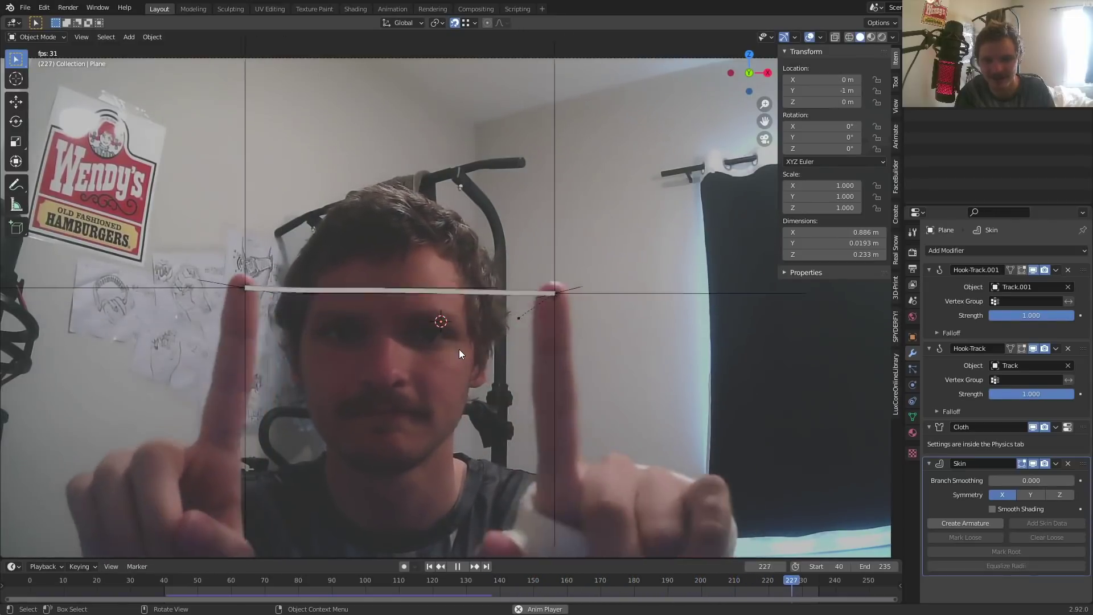
pyautogui.press('space')
pyautogui.press('F3')
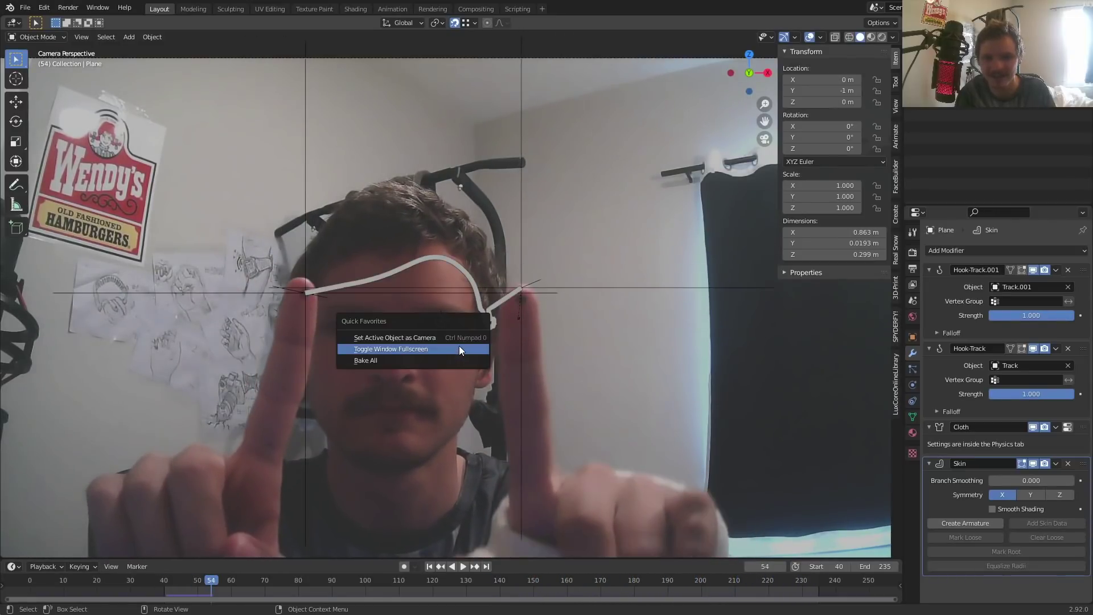
# Take Blender out of window fullscreen and switch OBS to Scene 2's full-frame webcam shot
pyautogui.click(458, 347)
pyautogui.click(320, 604)
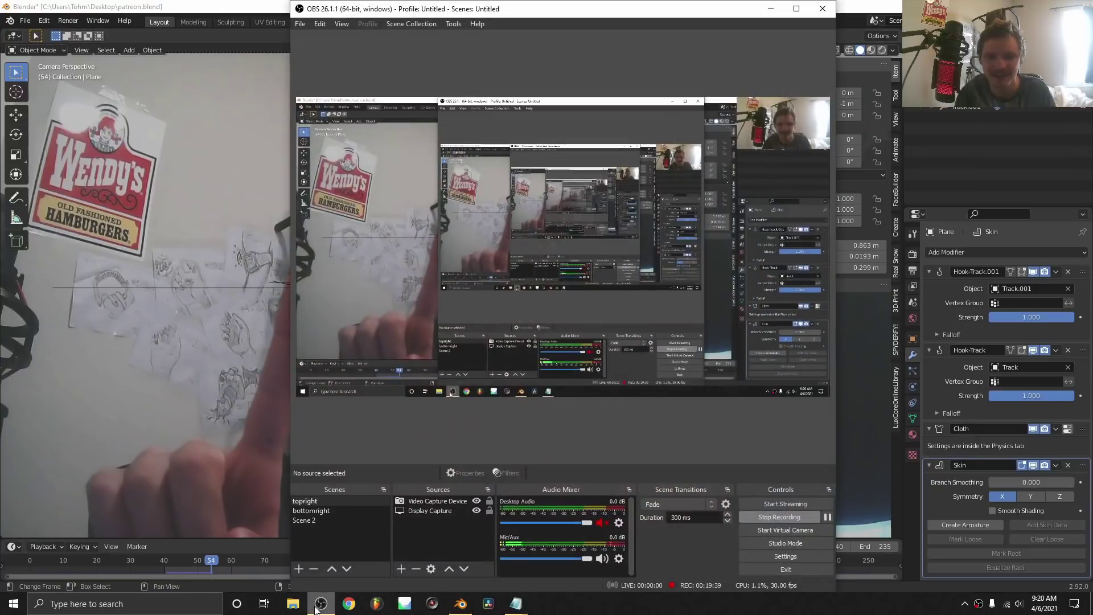
pyautogui.click(313, 523)
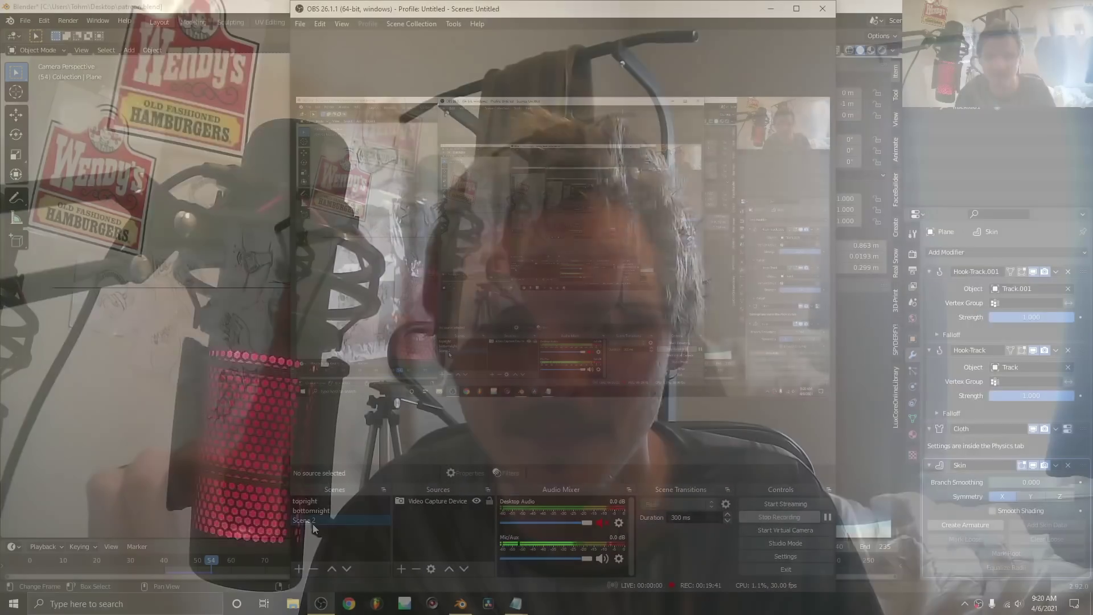